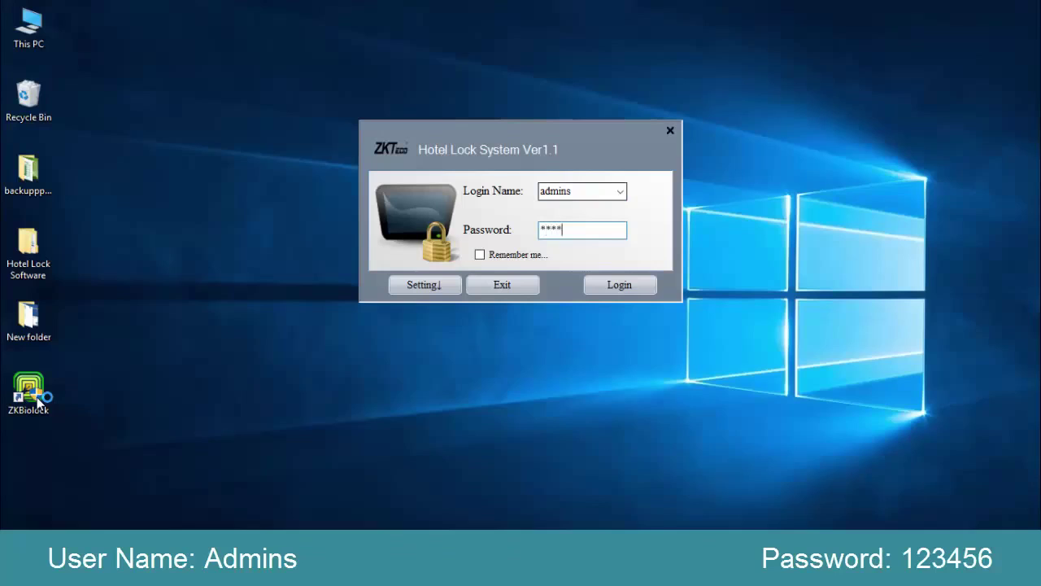
Log in as administrator and bring up the Hotel Information settings.
key(Return)
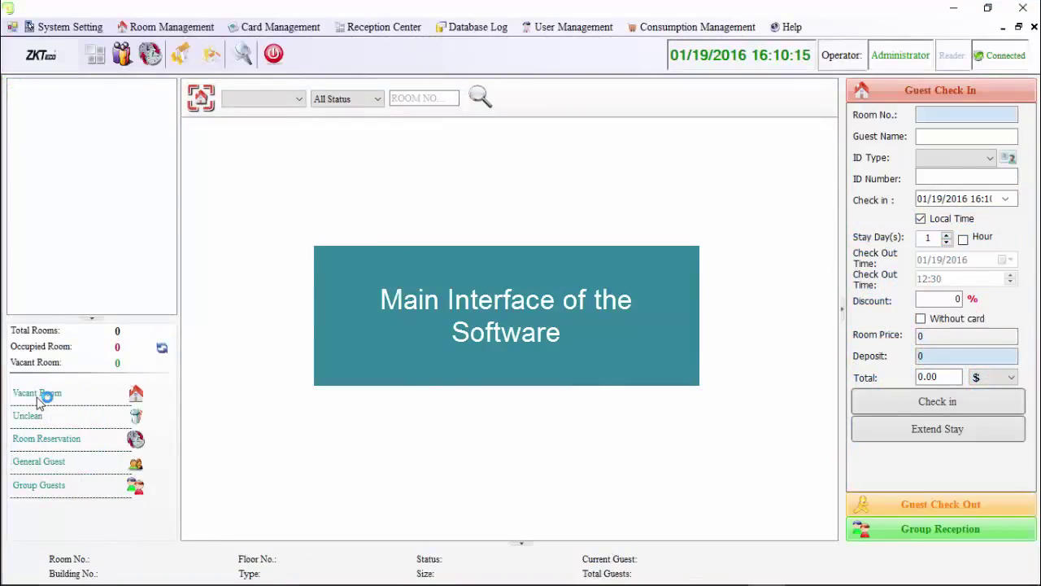
key(alt)
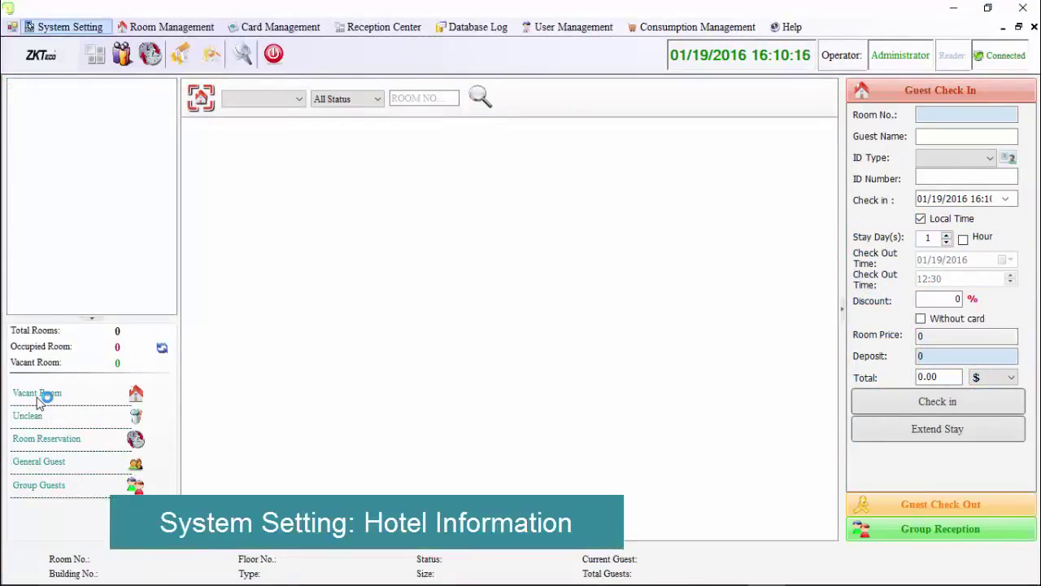
key(Return)
key(Down)
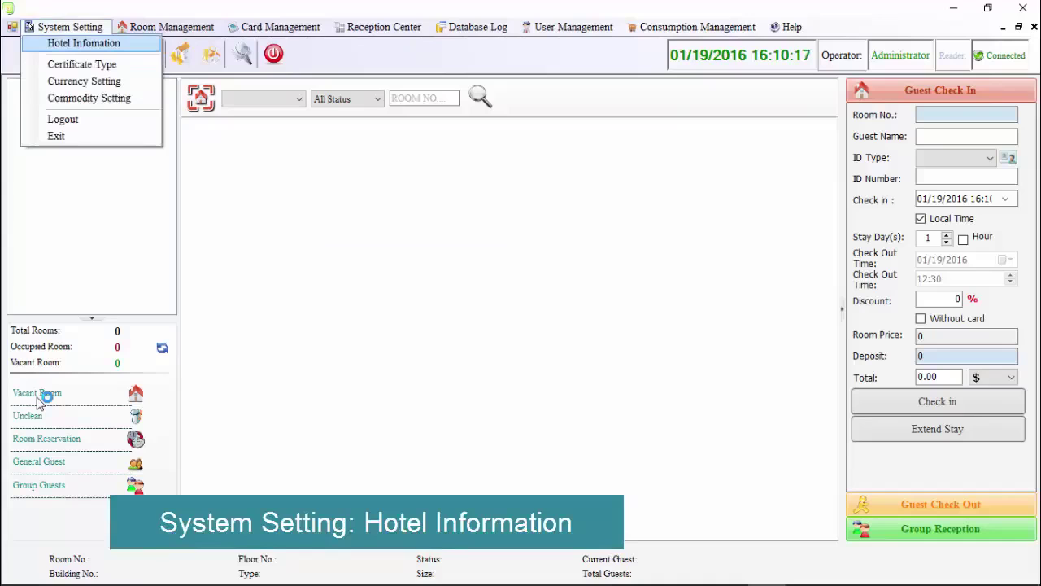
key(Return)
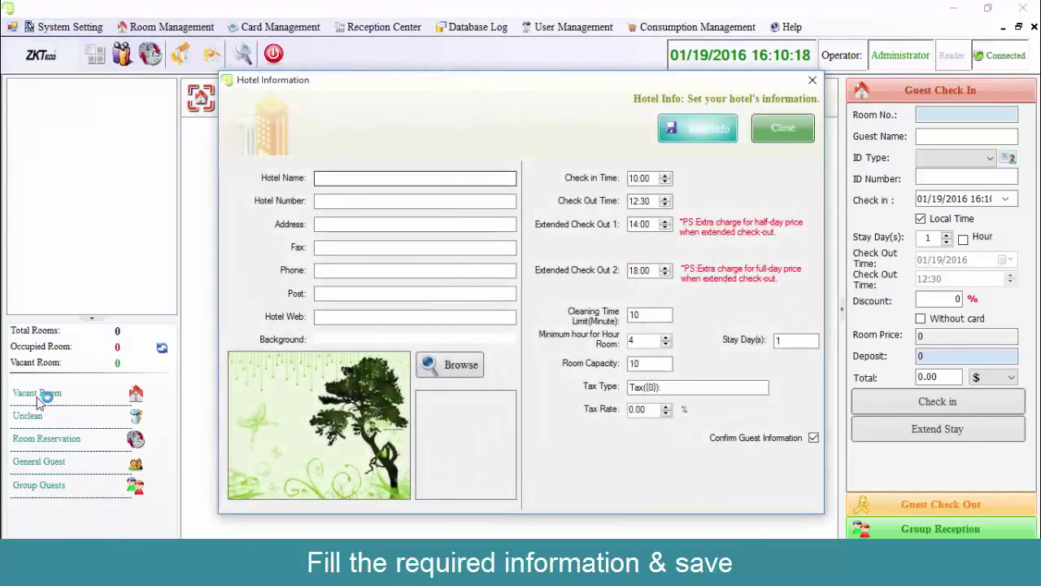
Save the hotel name 'eSSL ,Bangalore' with hotel number 1.
text(e)
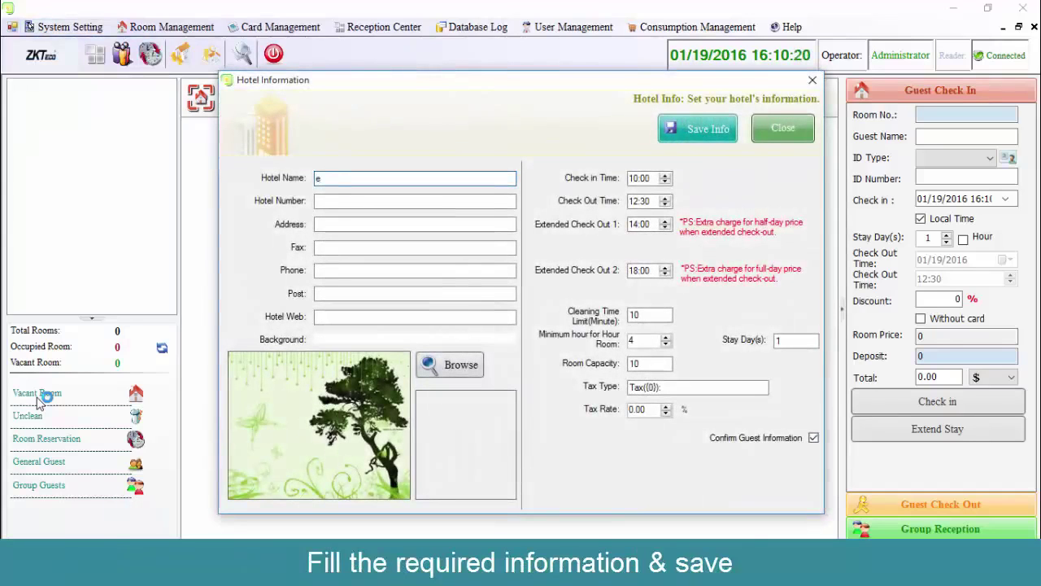
text(SSL)
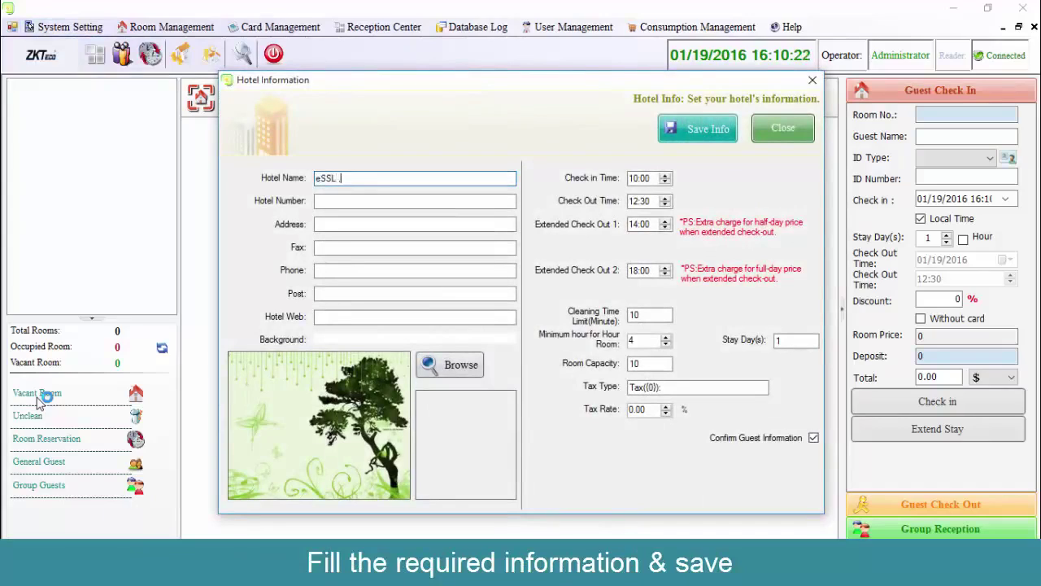
text( ,Bangalore)
key(Tab)
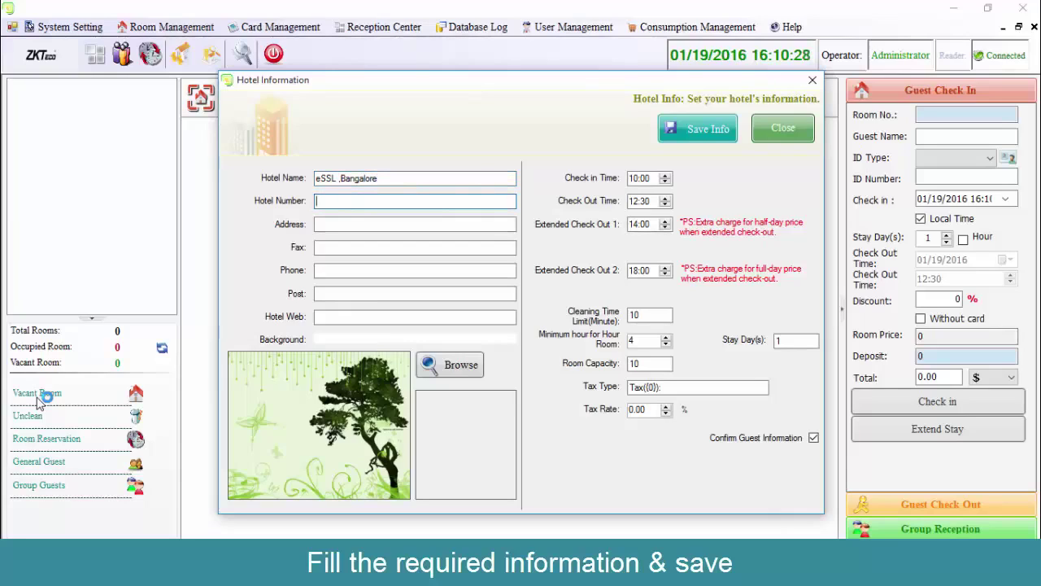
key(Tab)
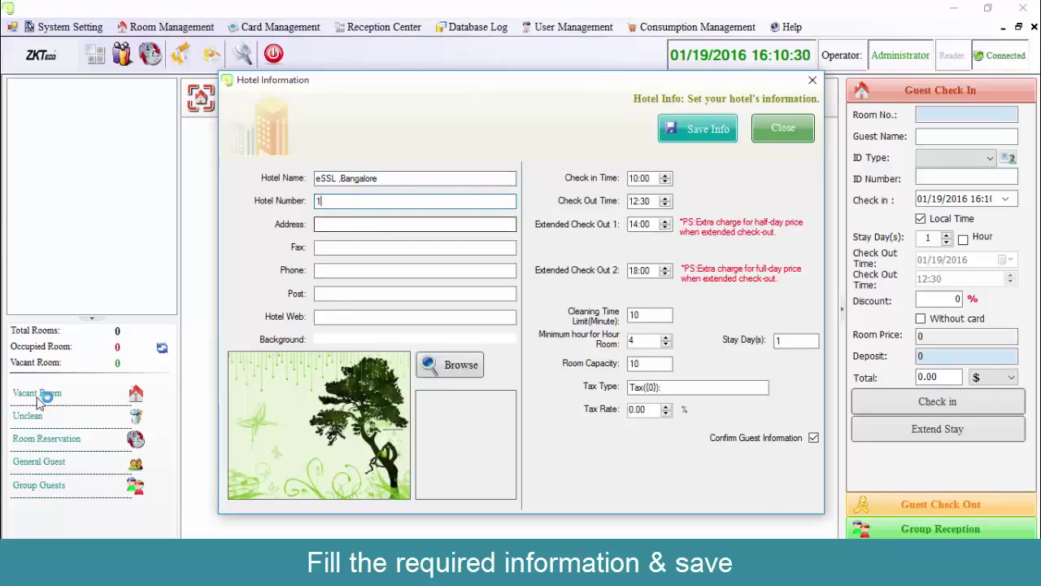
key(Tab)
key(Tab)
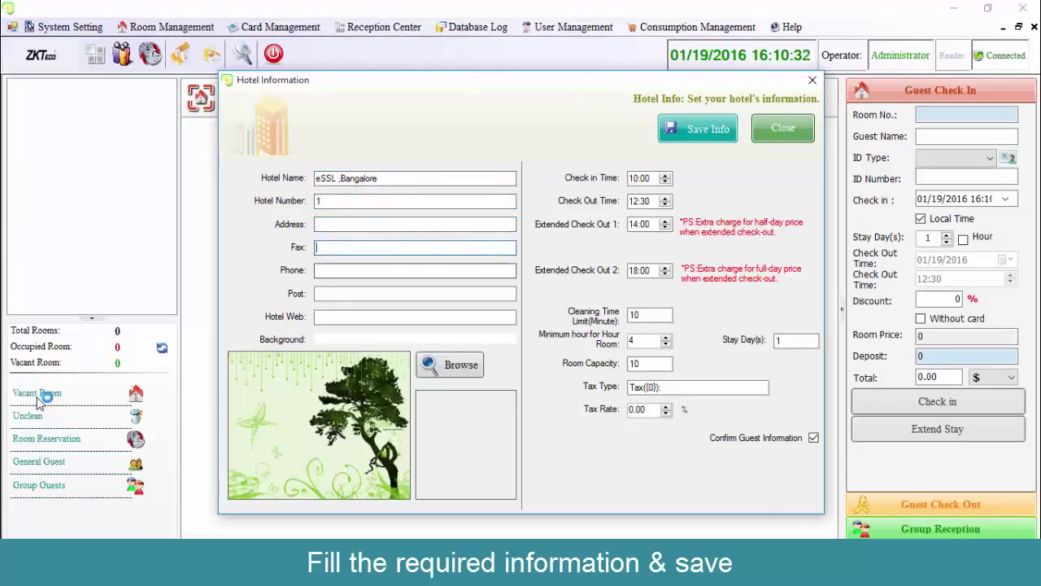
key(Tab)
key(Tab)
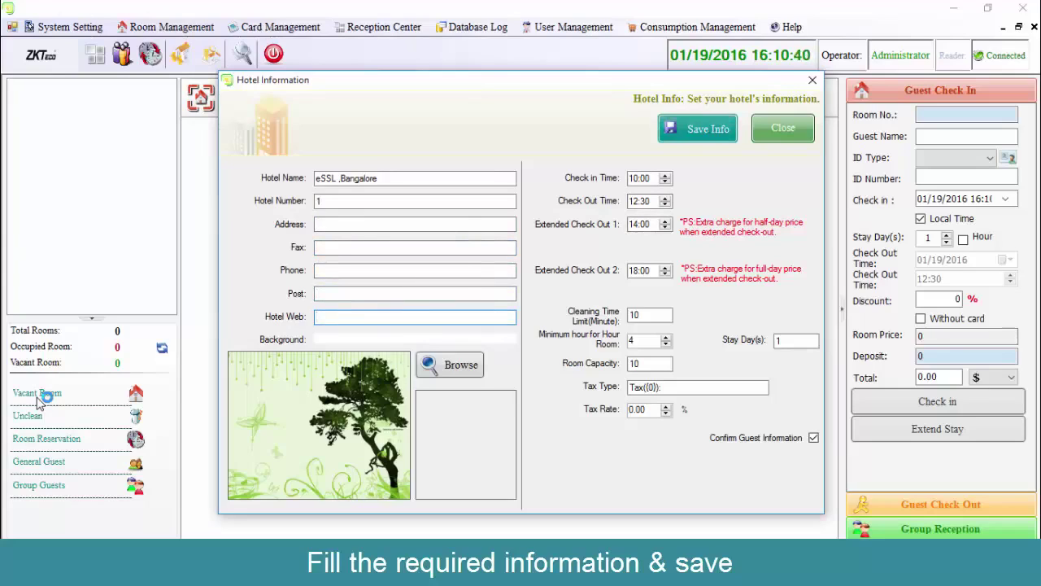
key(Return)
key(Return)
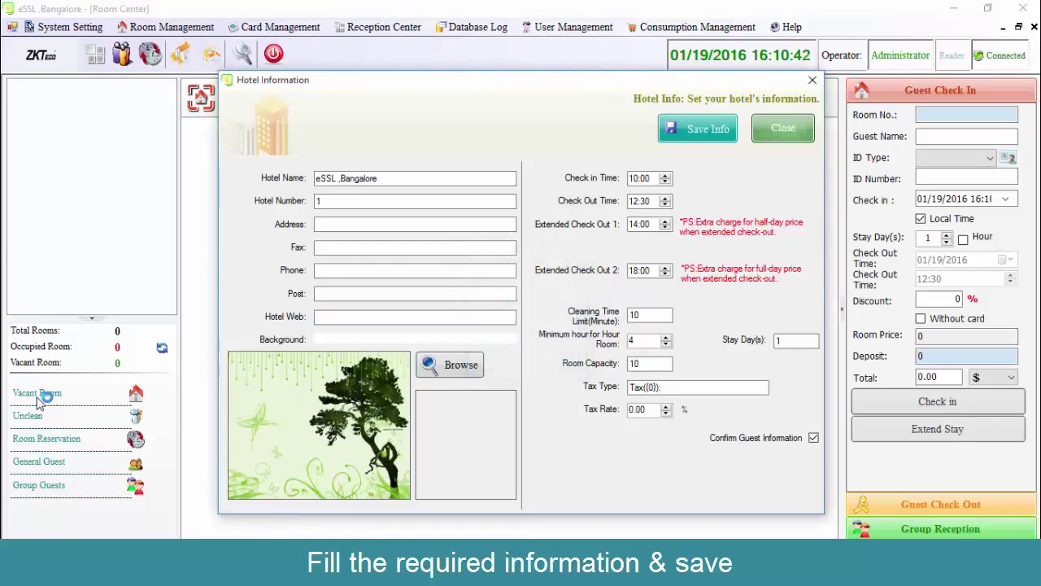
key(Return)
key(alt)
key(Down)
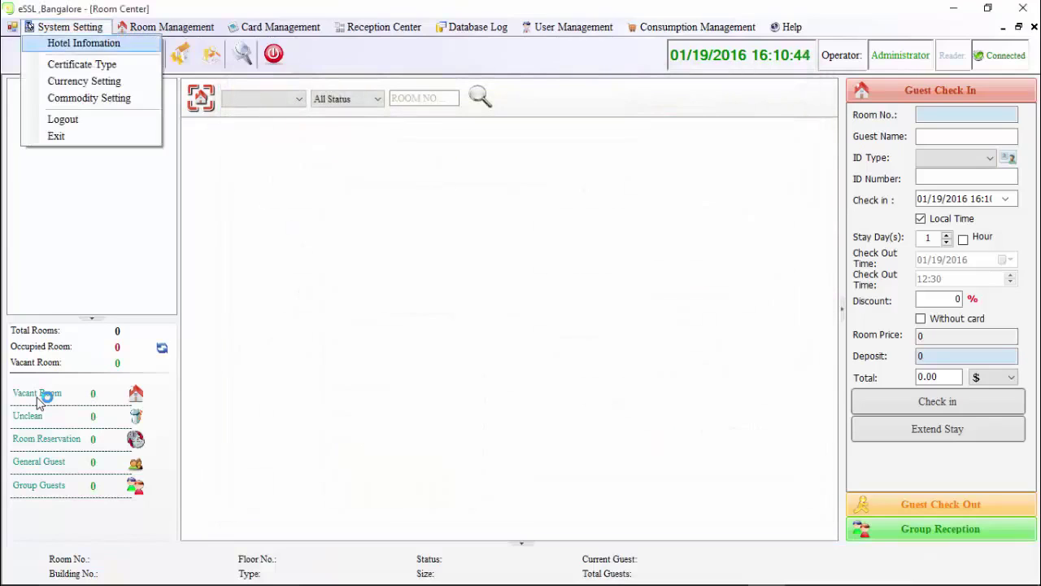
Add 'aadhar card' as a guest certificate type, then close the certificate type list.
key(Down)
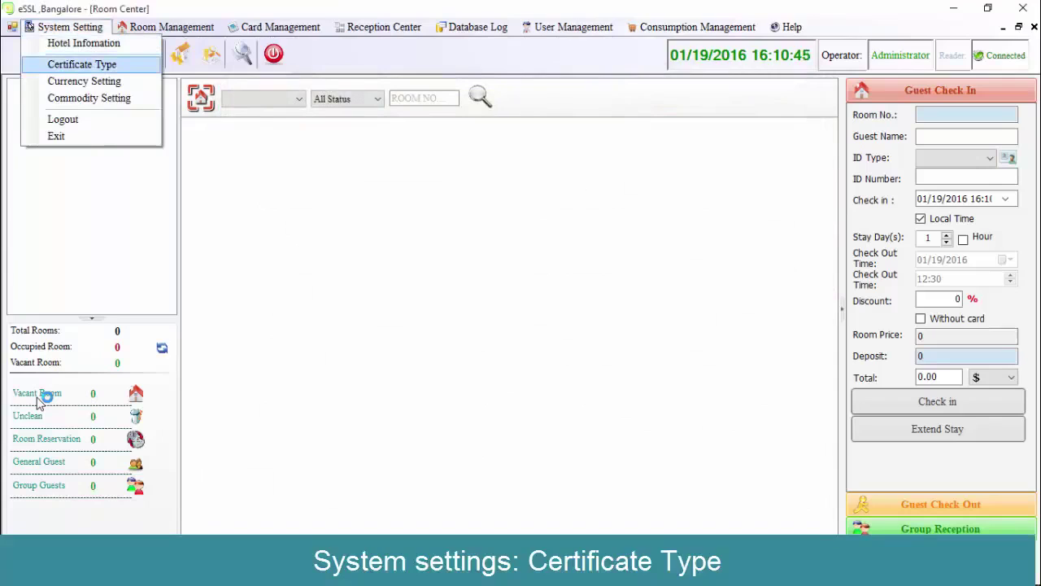
key(Return)
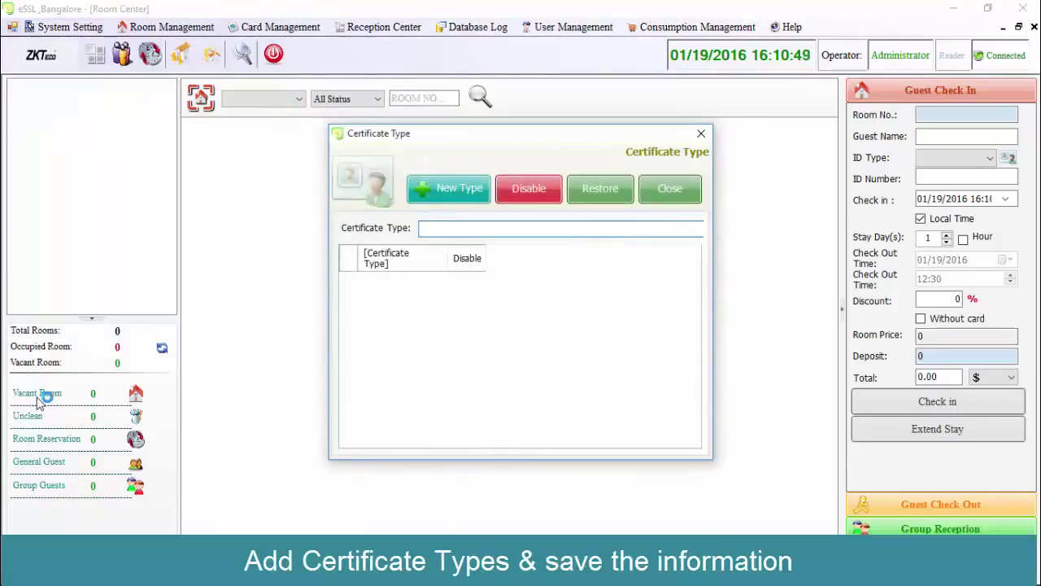
text(aadhar card)
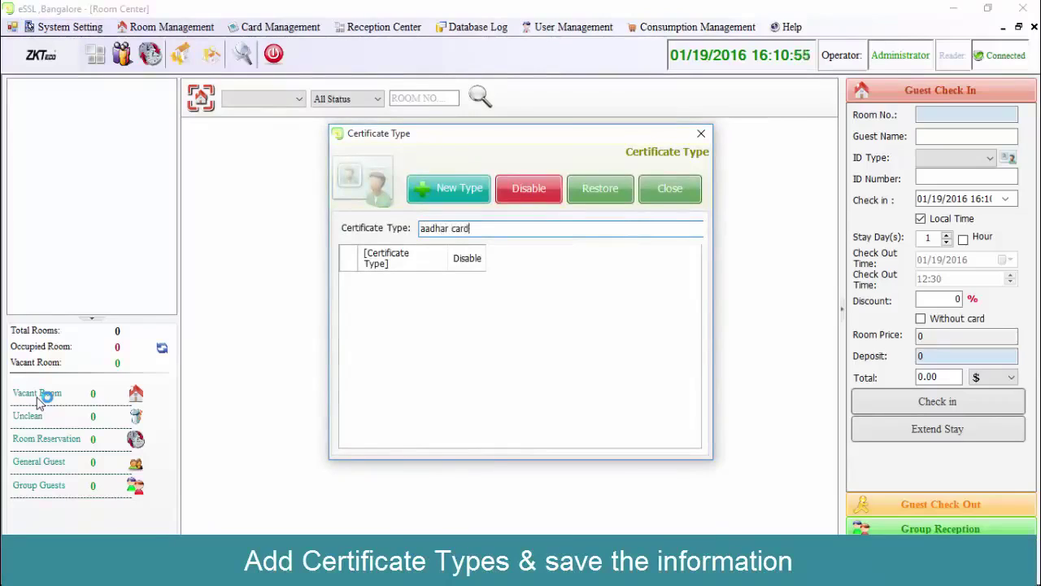
key(Return)
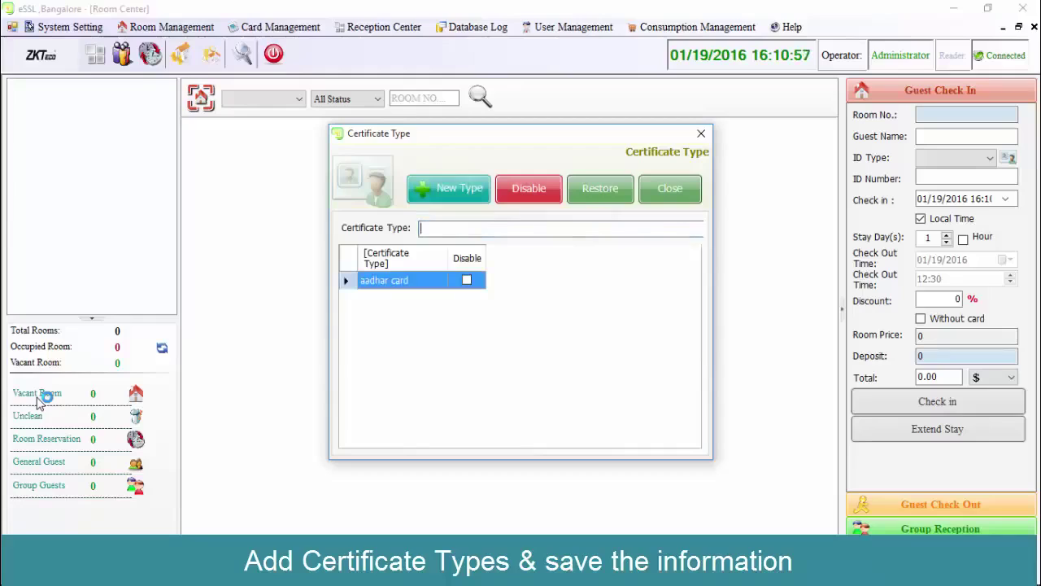
text(passpo)
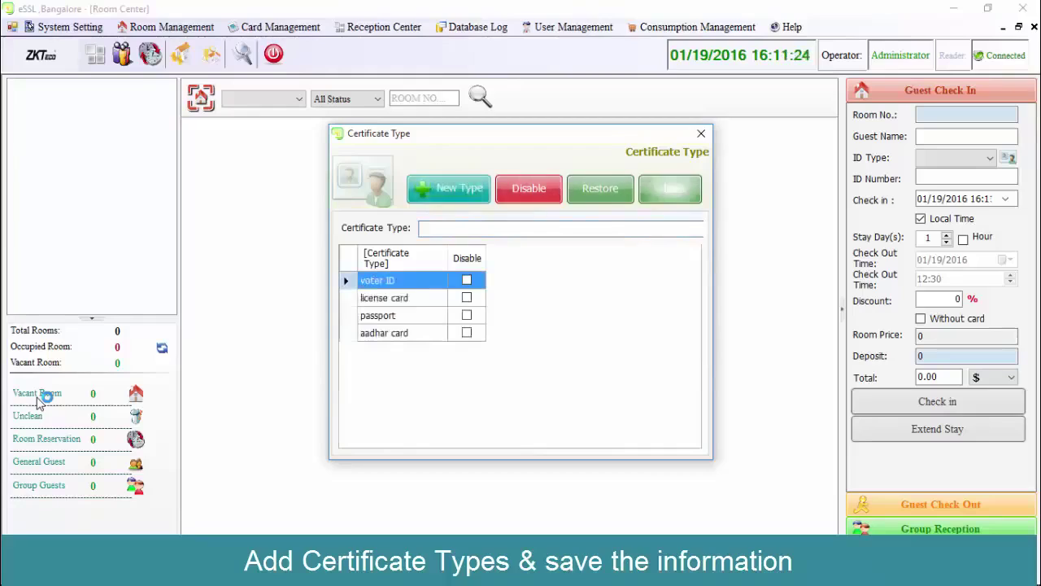
click(669, 188)
key(alt+s)
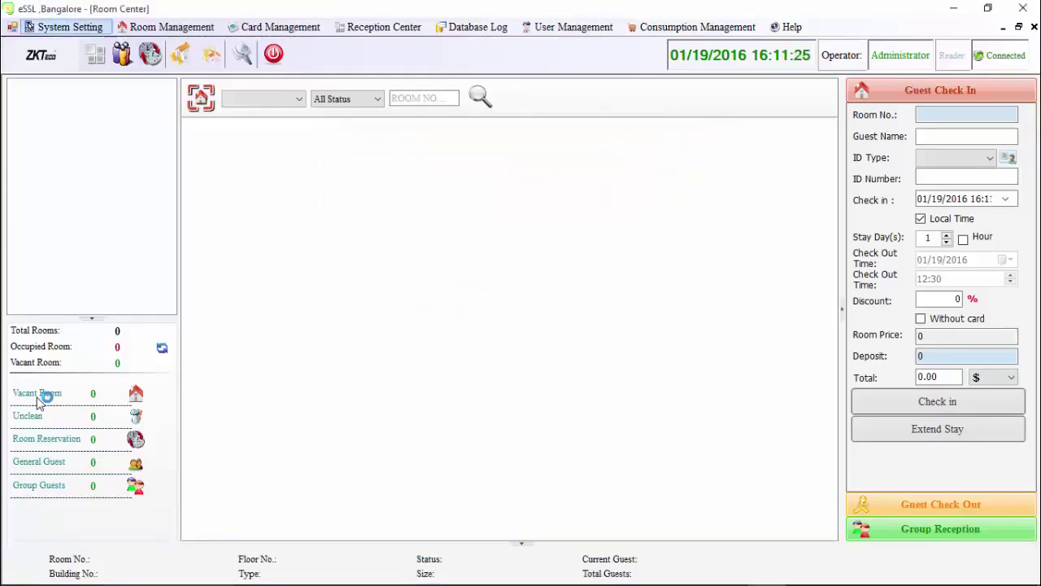
key(Down)
key(Down)
key(Down)
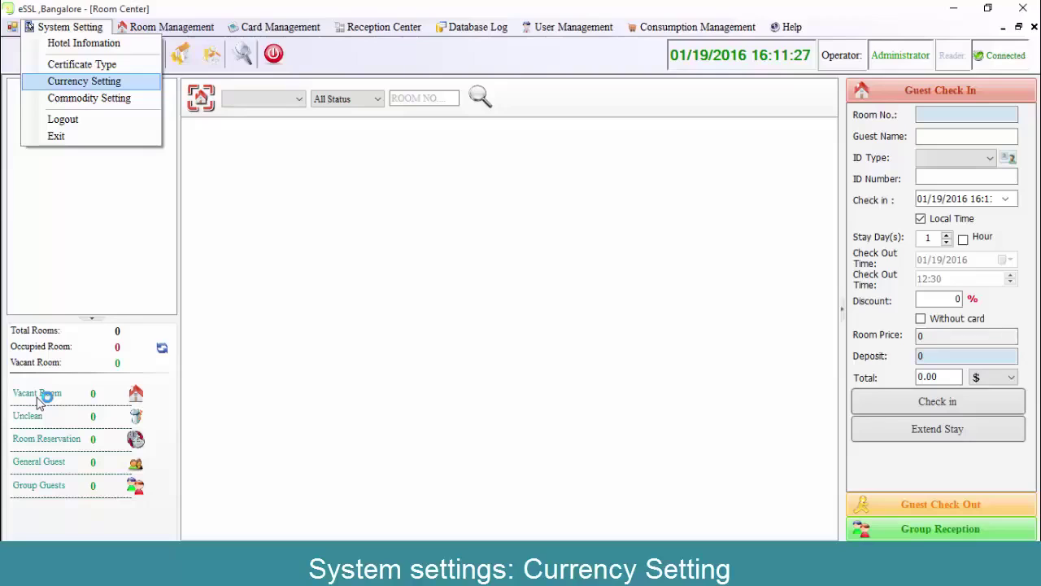
Add Rupee as the basic currency with sign R and close currency settings.
key(Return)
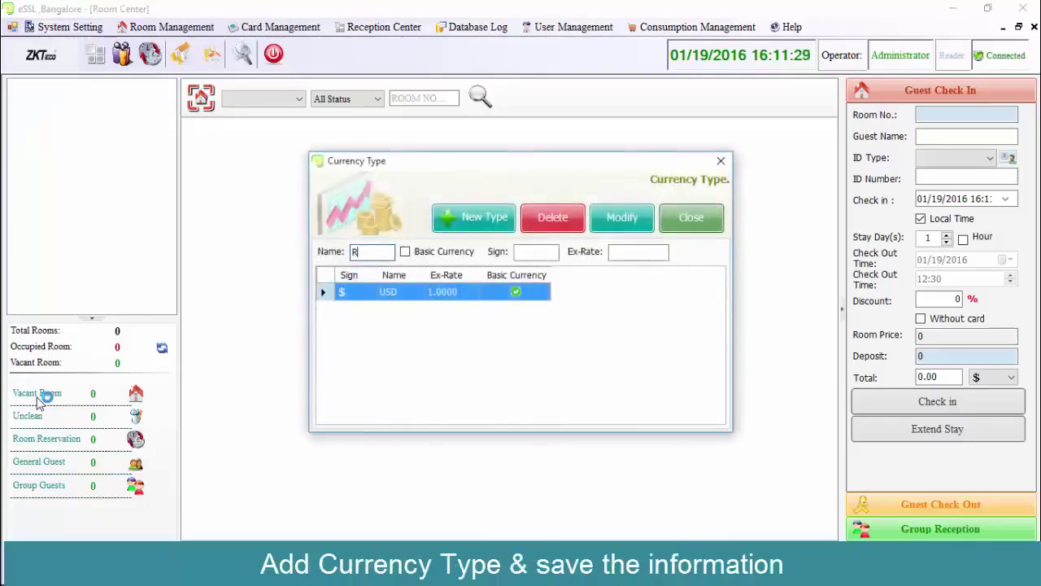
text(Rupee)
key(Tab)
key(space)
key(Tab)
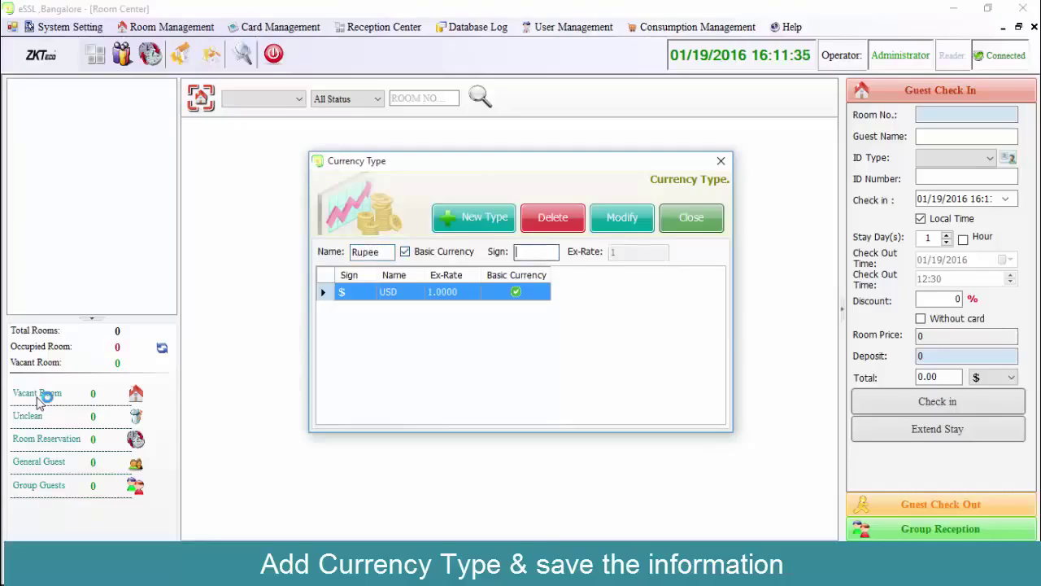
text(R)
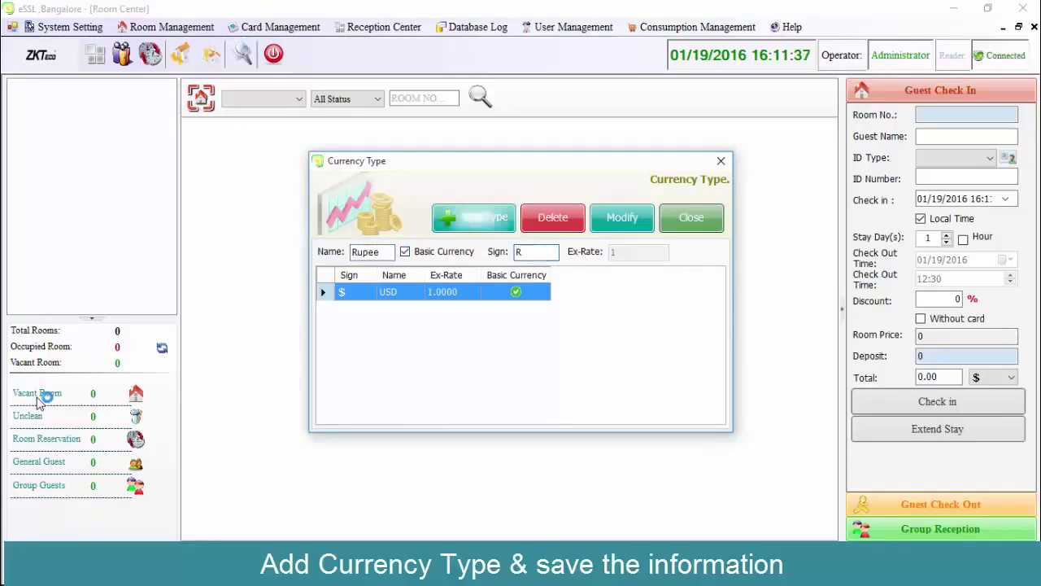
key(Return)
key(Escape)
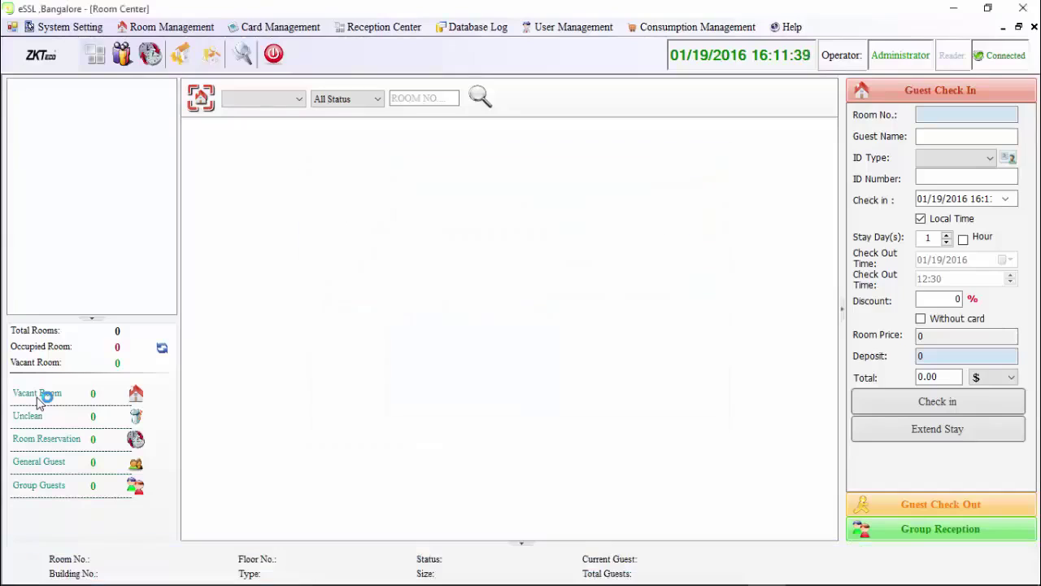
key(alt+s)
key(Down)
key(Down)
key(Down)
key(Down)
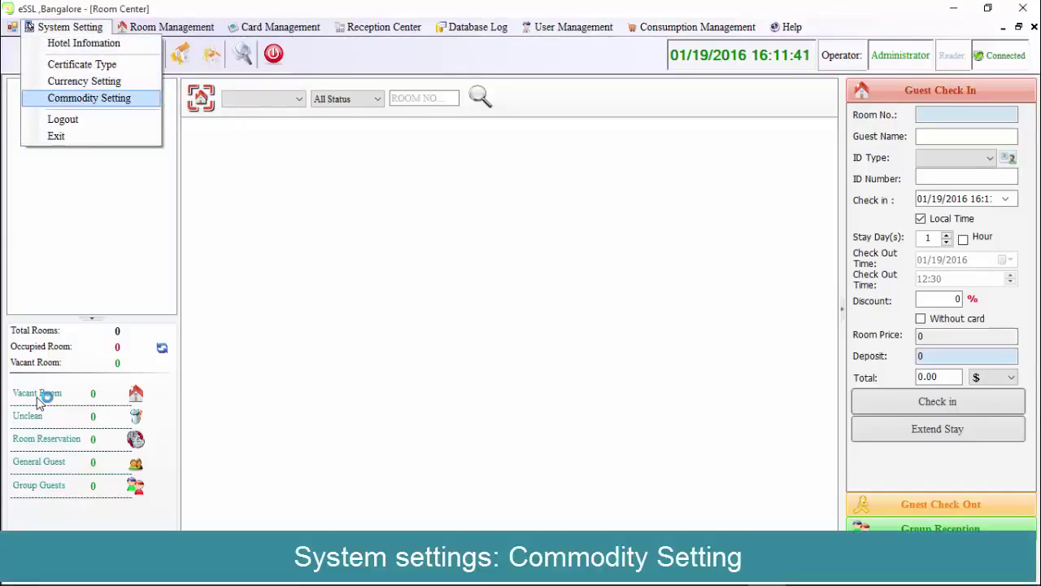
Add 'break fast' as a commodity type and begin entering its first item.
key(Return)
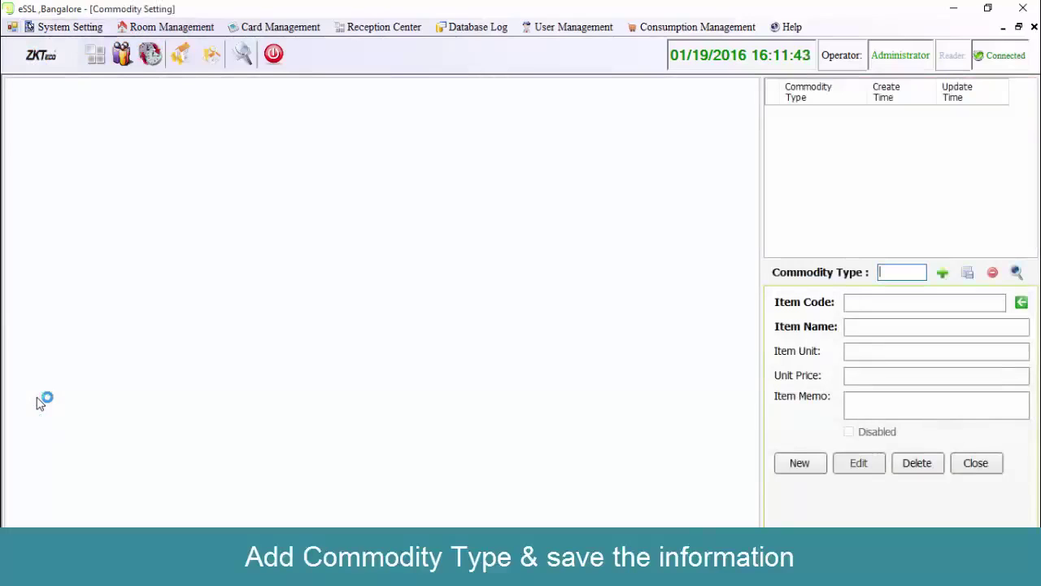
text(break fast)
key(Return)
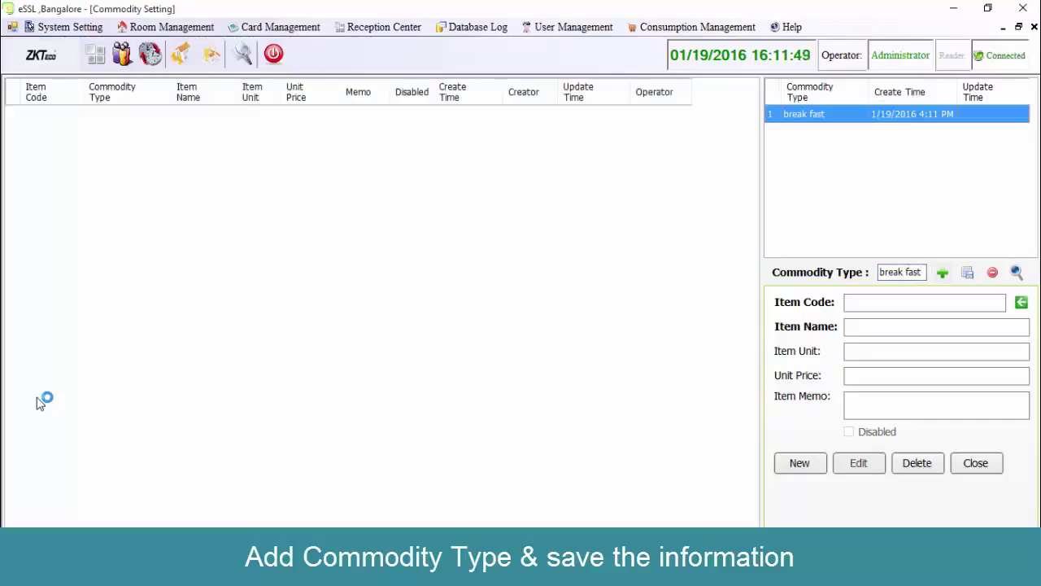
text(1)
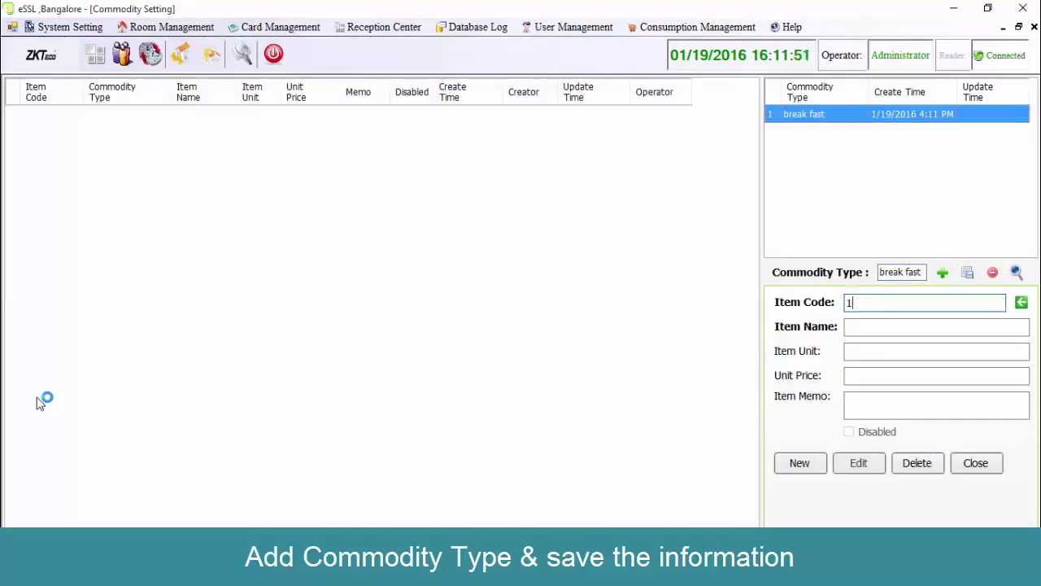
key(Return)
text(1)
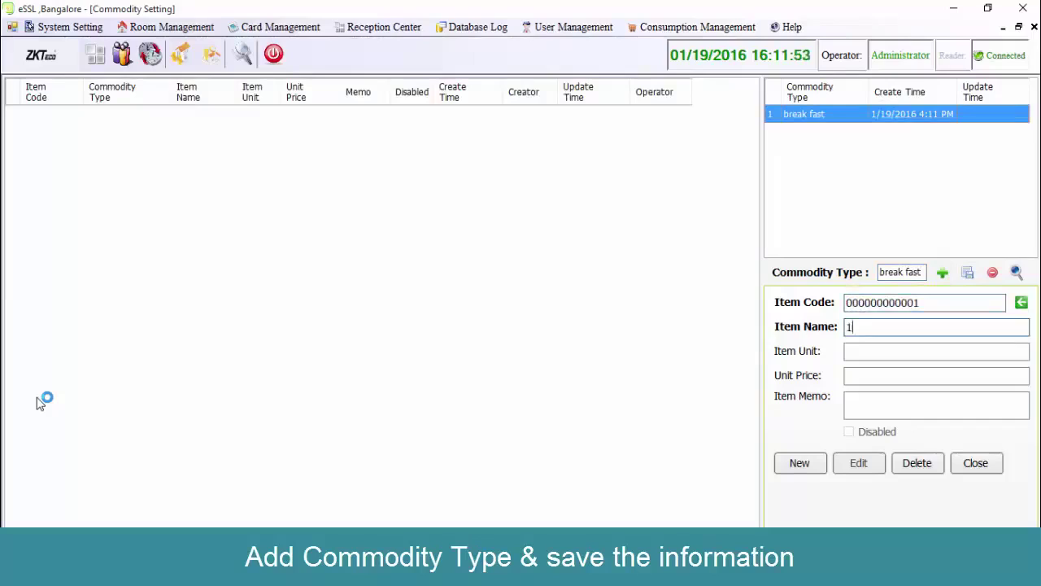
key(Return)
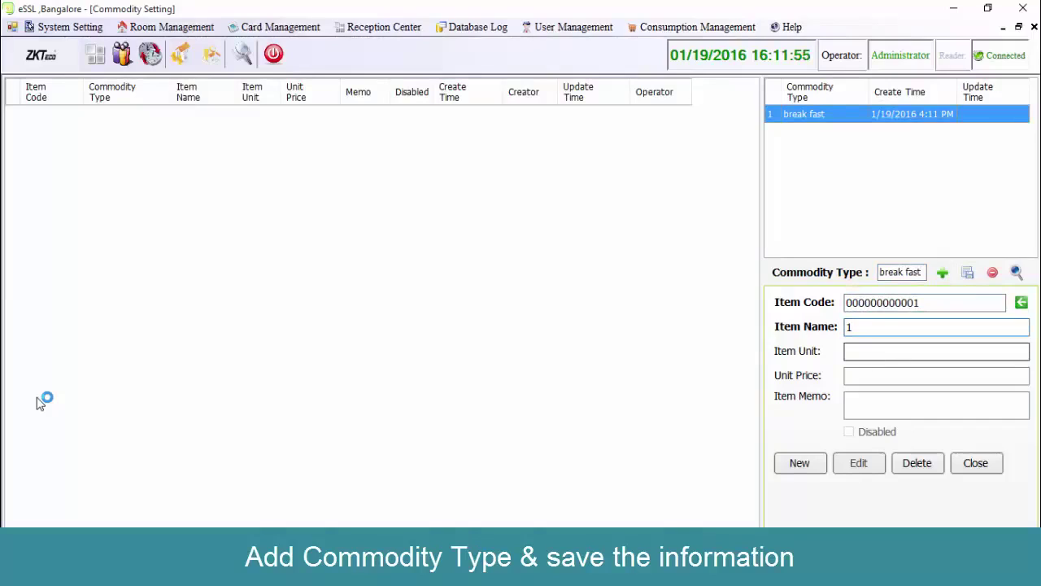
Add coffee (unit 1, price 50) and tea as break fast items.
key(shift+Tab)
key(BackSpace)
text(coff)
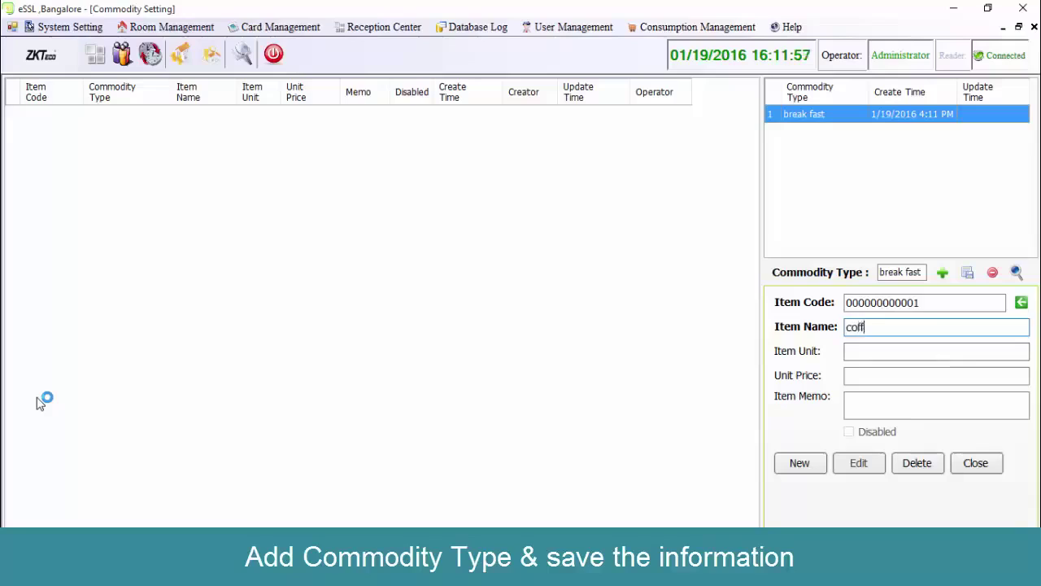
text(ee)
key(Return)
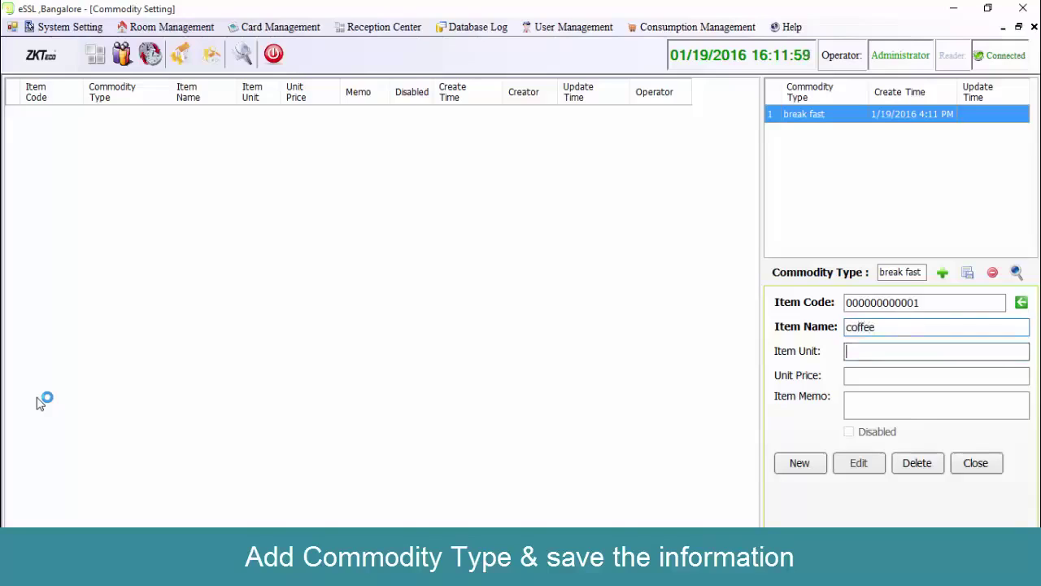
text(1)
key(Return)
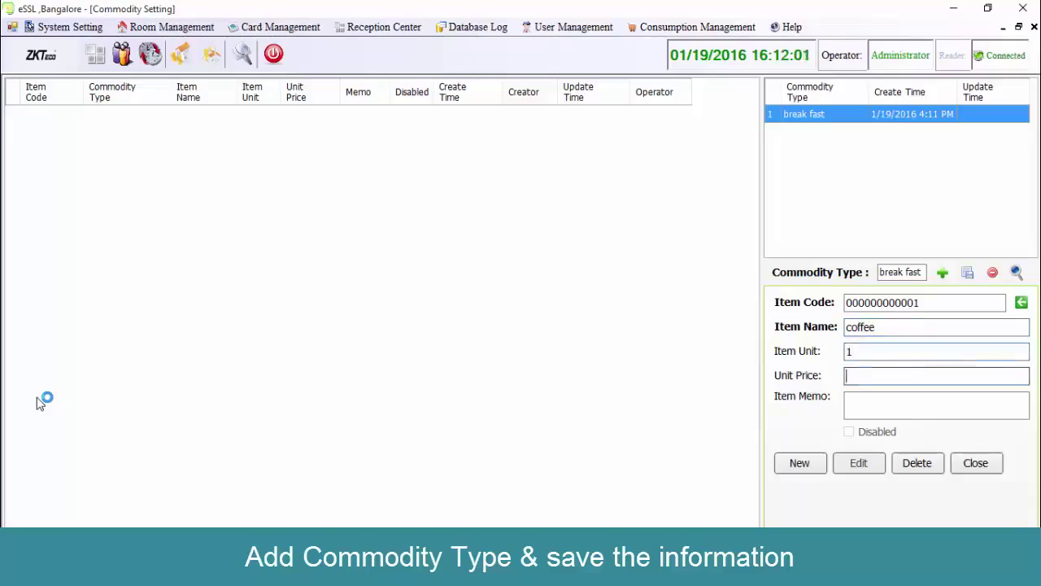
text(50)
key(Return)
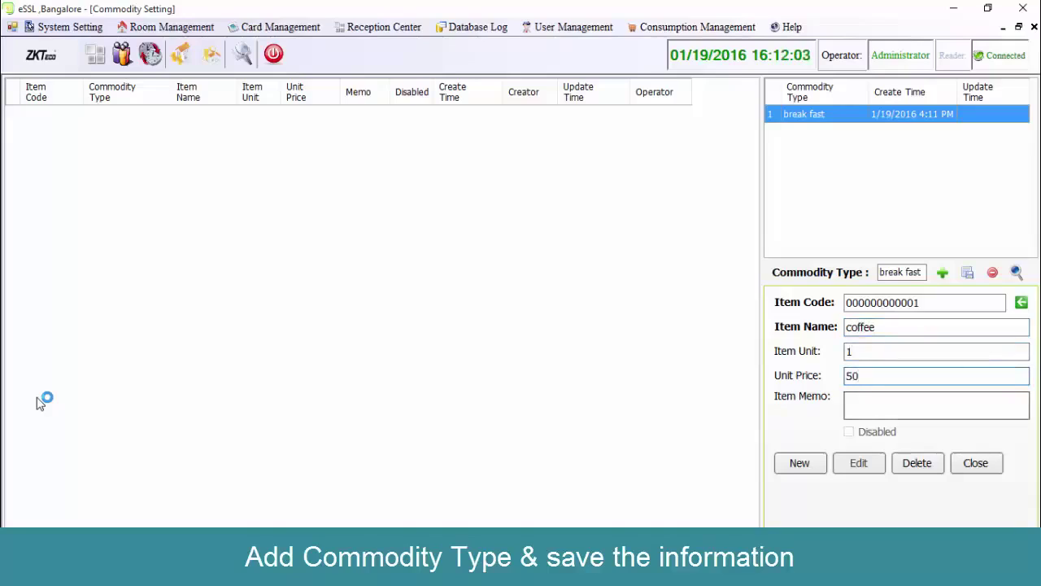
key(Return)
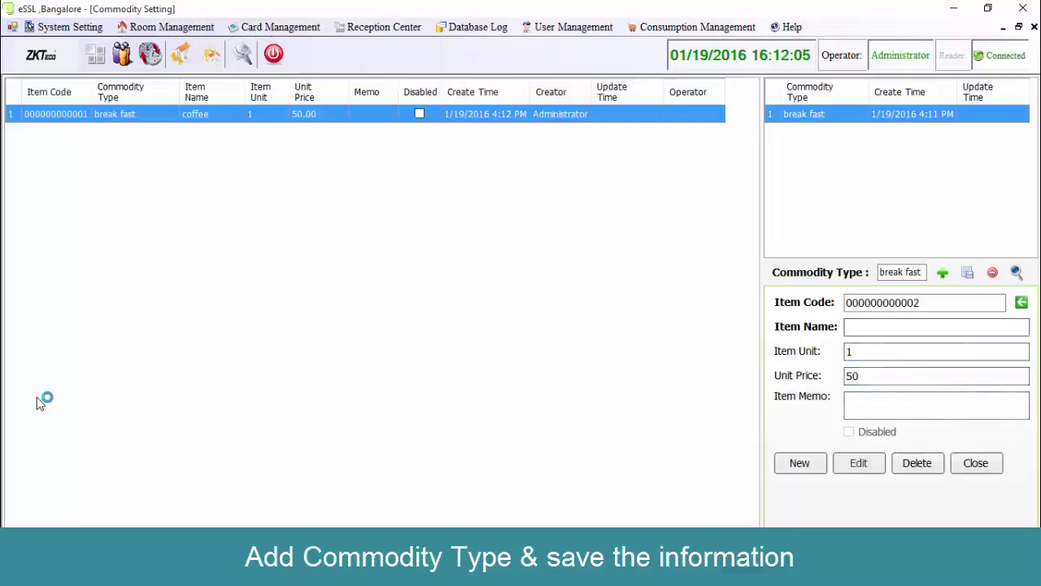
text(tea)
key(Return)
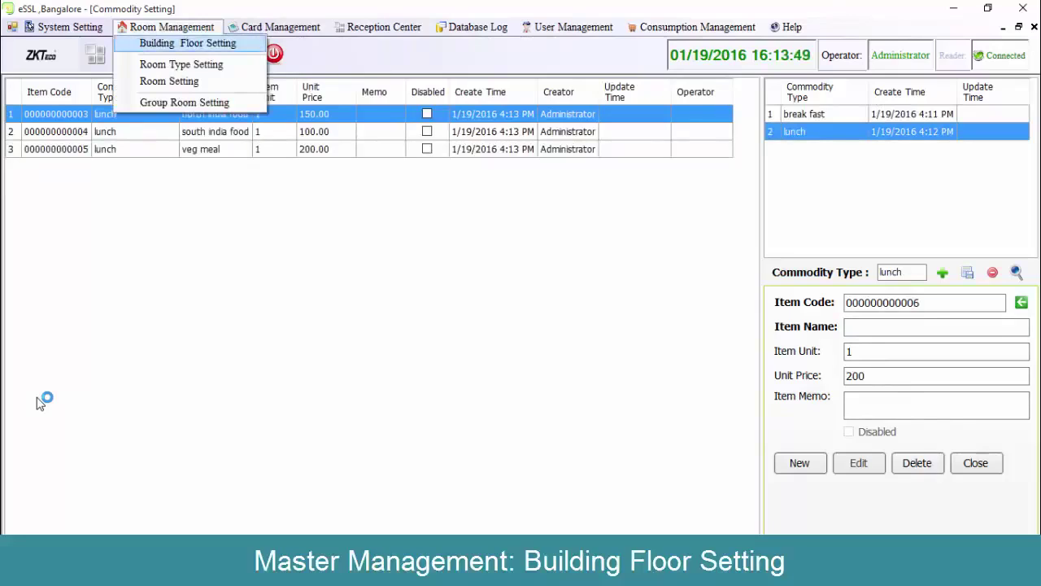
Create buildings buid1 and buid2, each with floor1, and close Building & Floor settings.
key(Return)
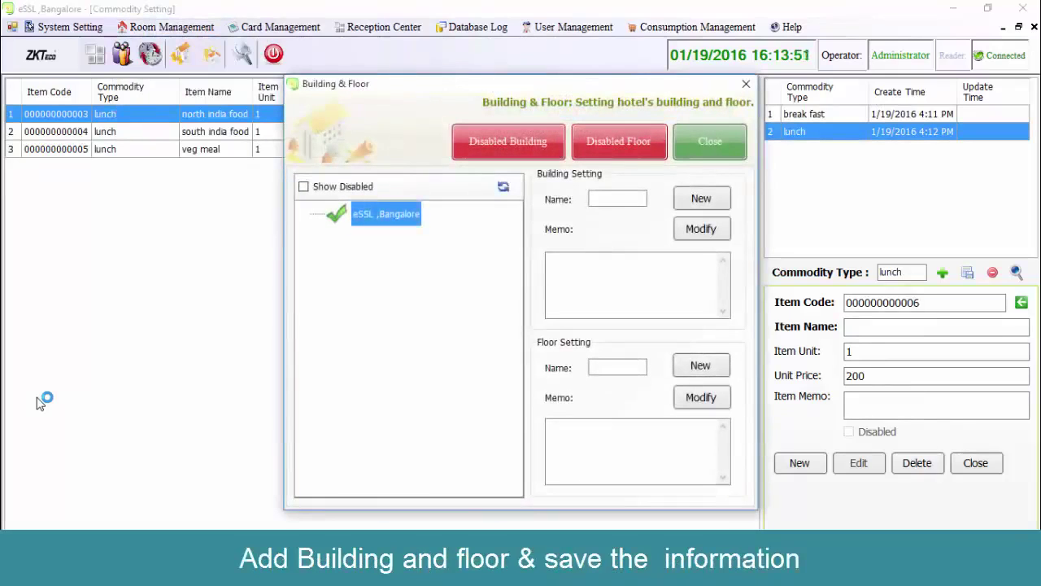
text(bu)
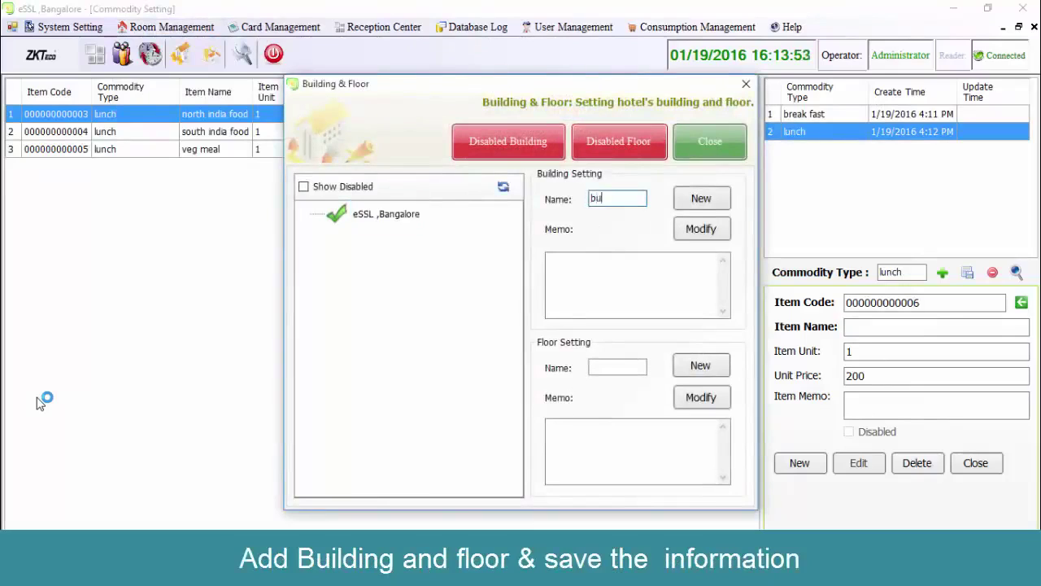
text(id1)
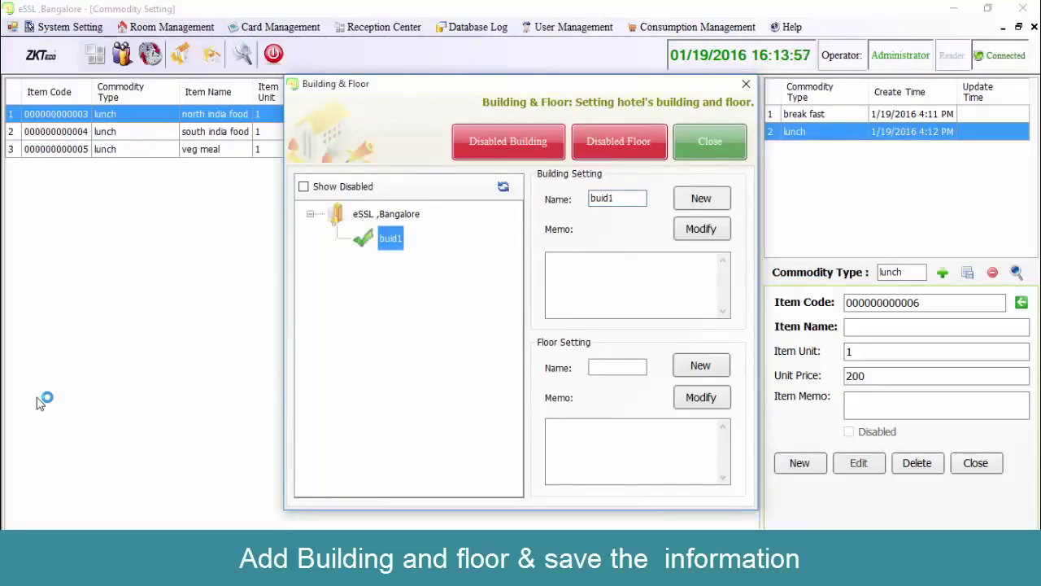
text(f)
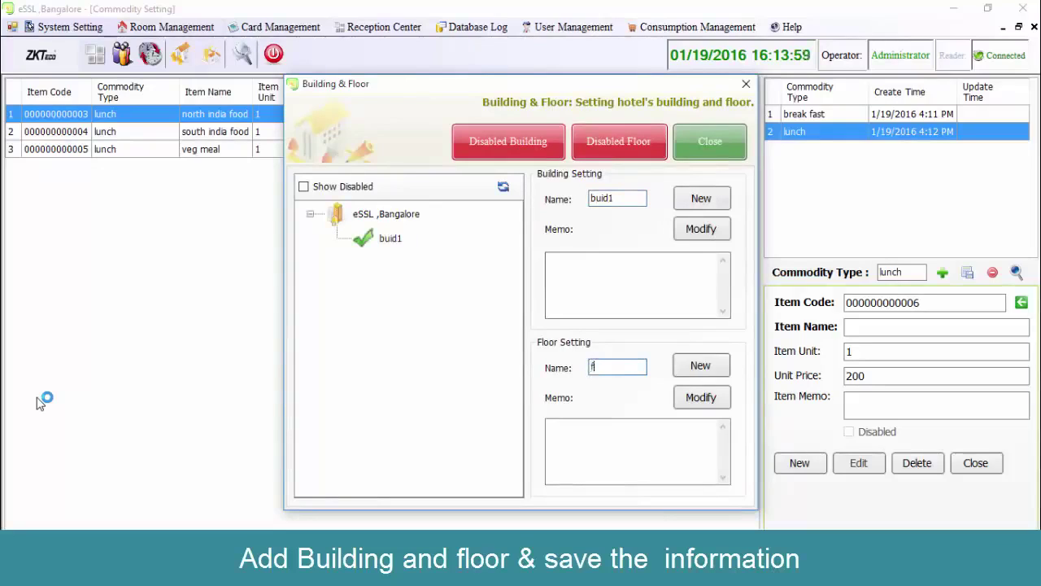
text(loor1)
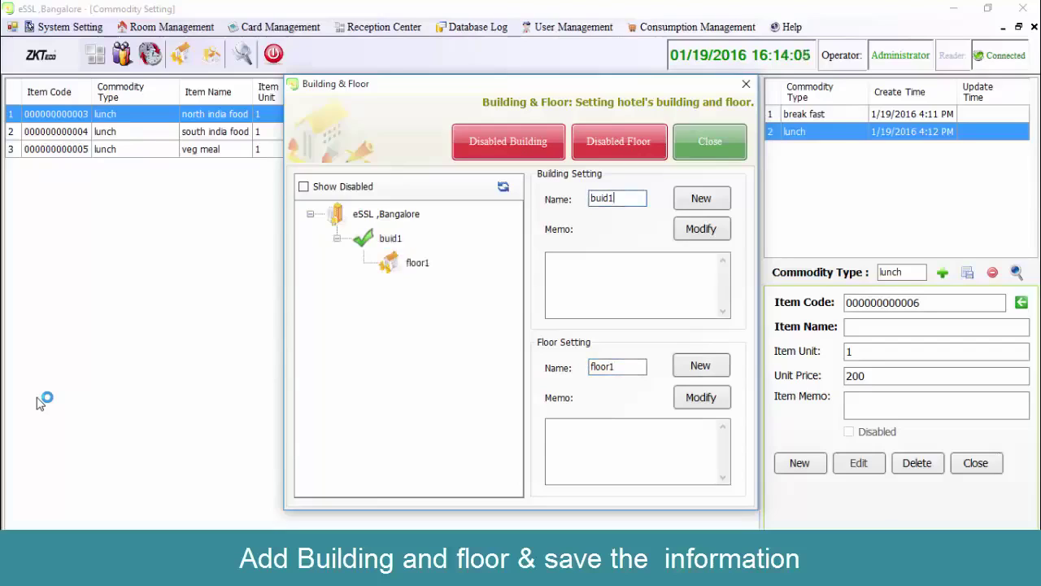
text(2)
key(Return)
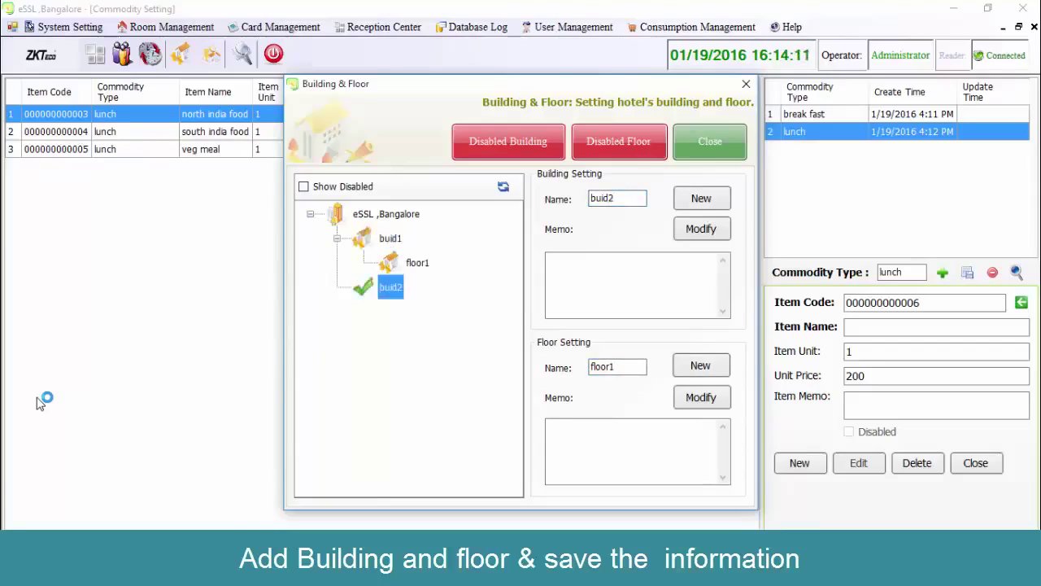
key(Return)
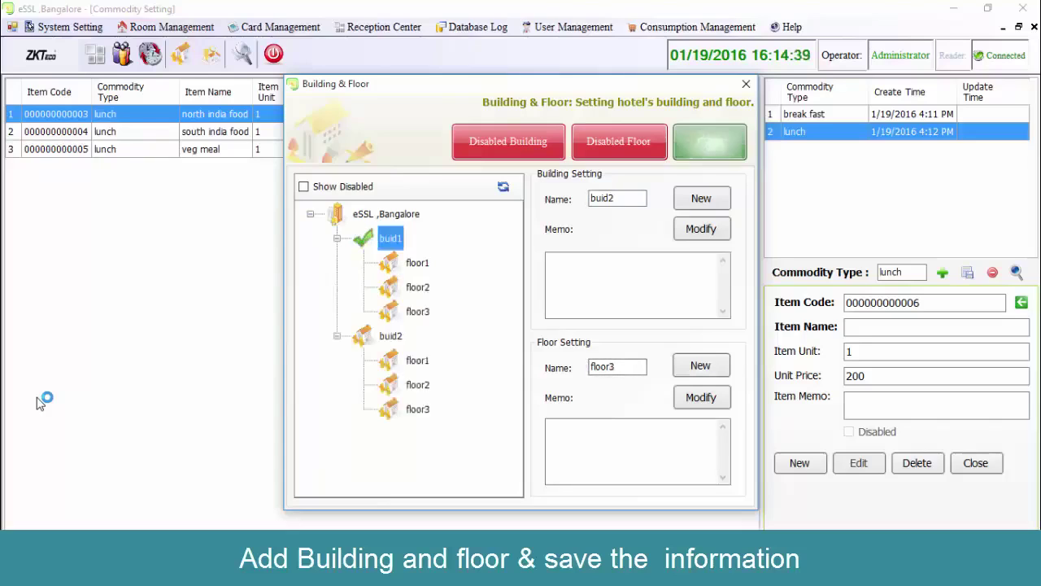
key(Escape)
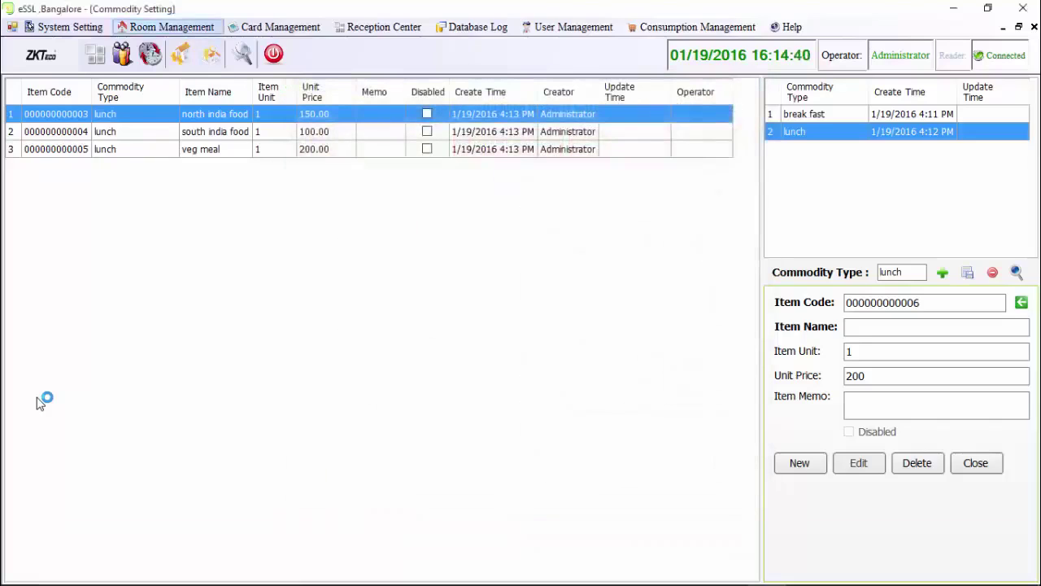
key(alt+r)
Create room type 'normal room': price 1000, deposit 500, hourly 20, overtime 15, size 15*20, 1 bed.
key(Down)
key(Down)
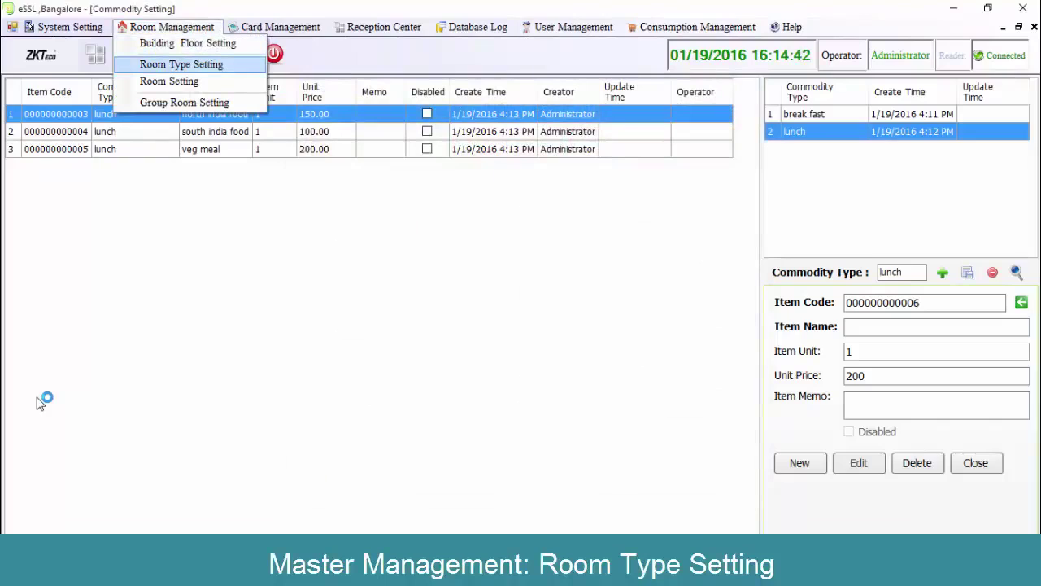
key(Return)
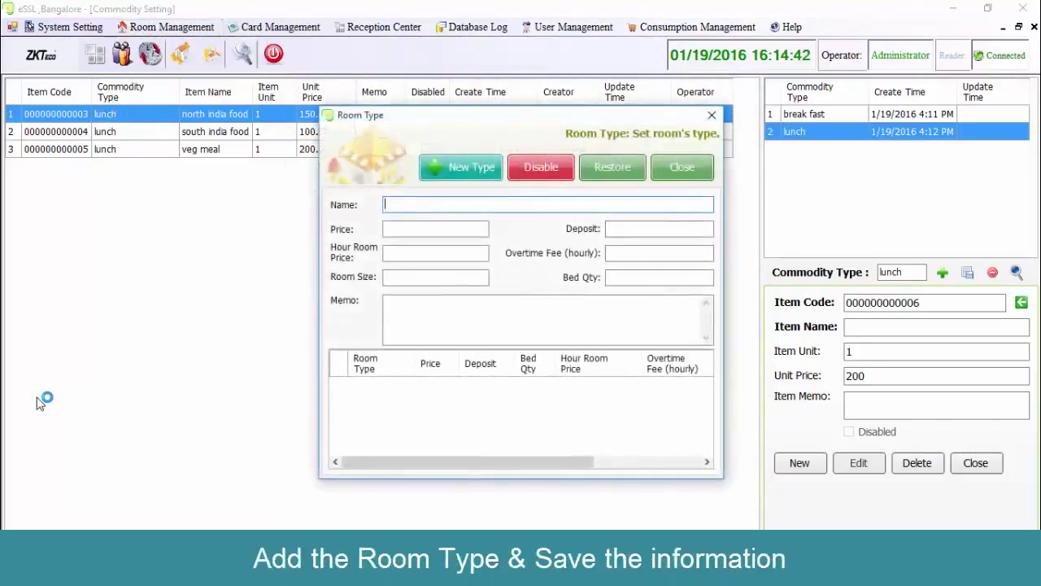
text(normal room)
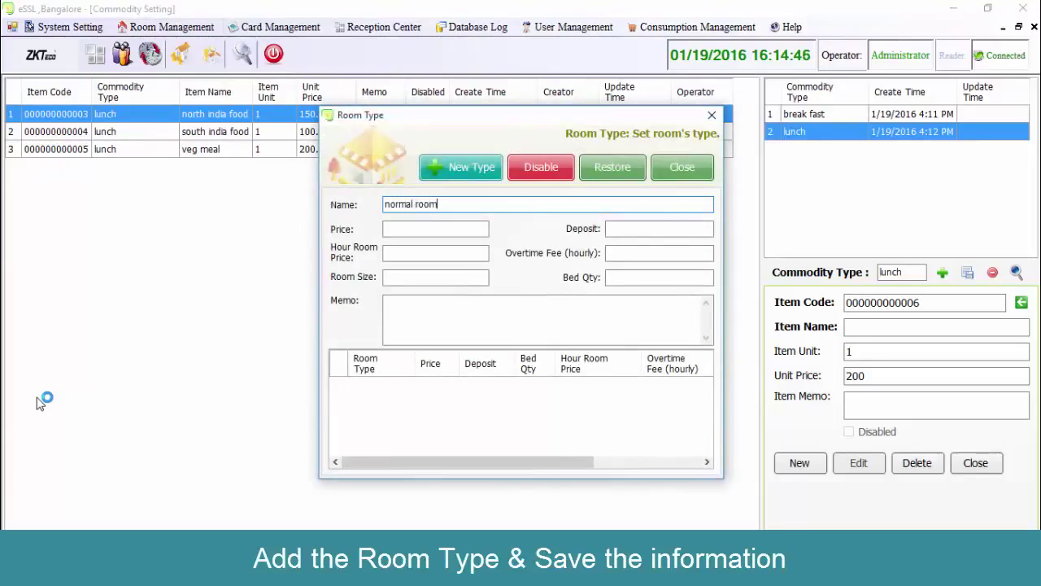
key(Tab)
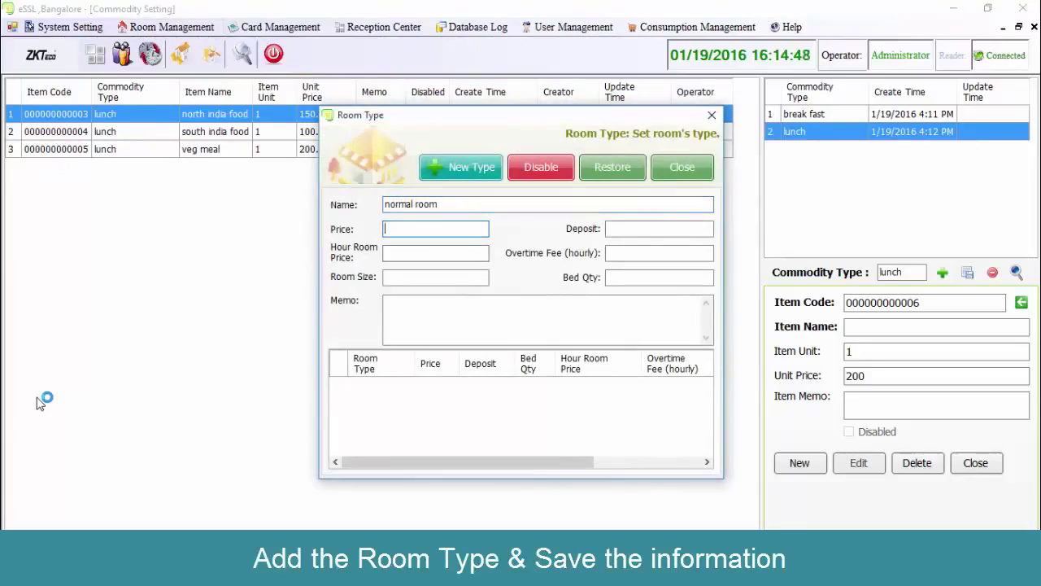
text(1000)
key(Tab)
text(50)
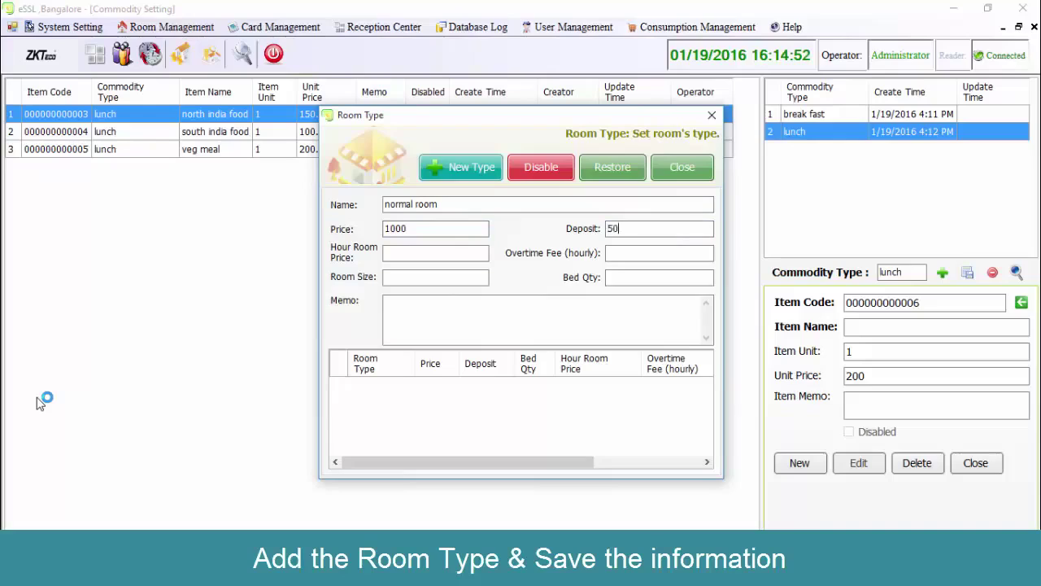
text(0)
key(Tab)
text(20)
key(Tab)
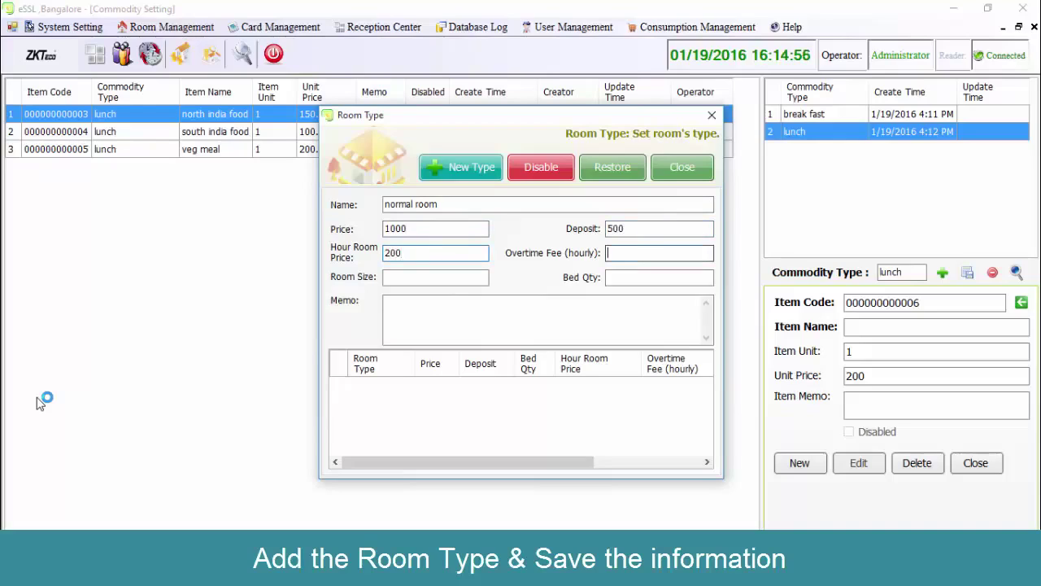
text(150)
key(Tab)
text(15)
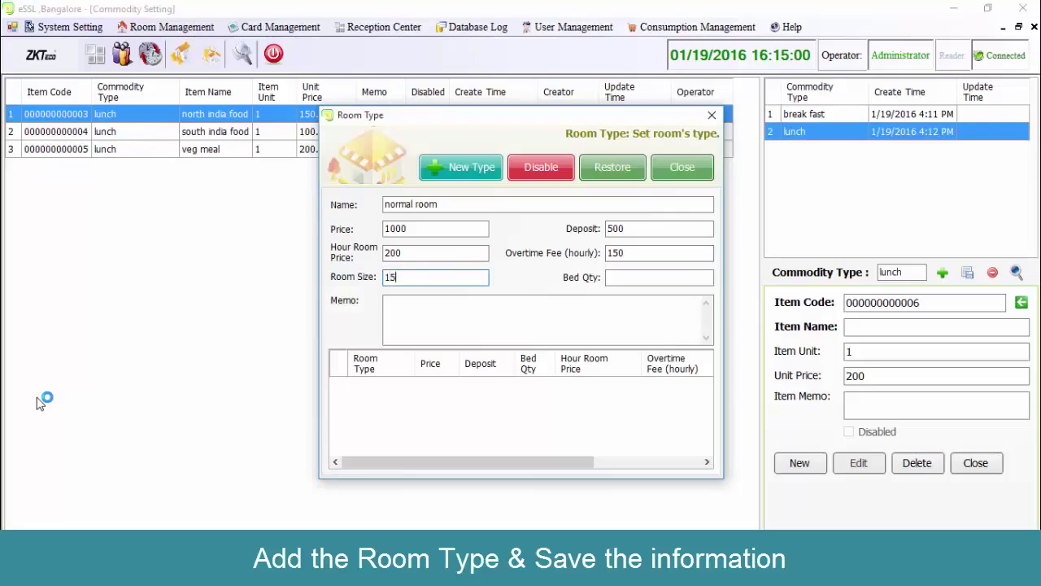
text(*20)
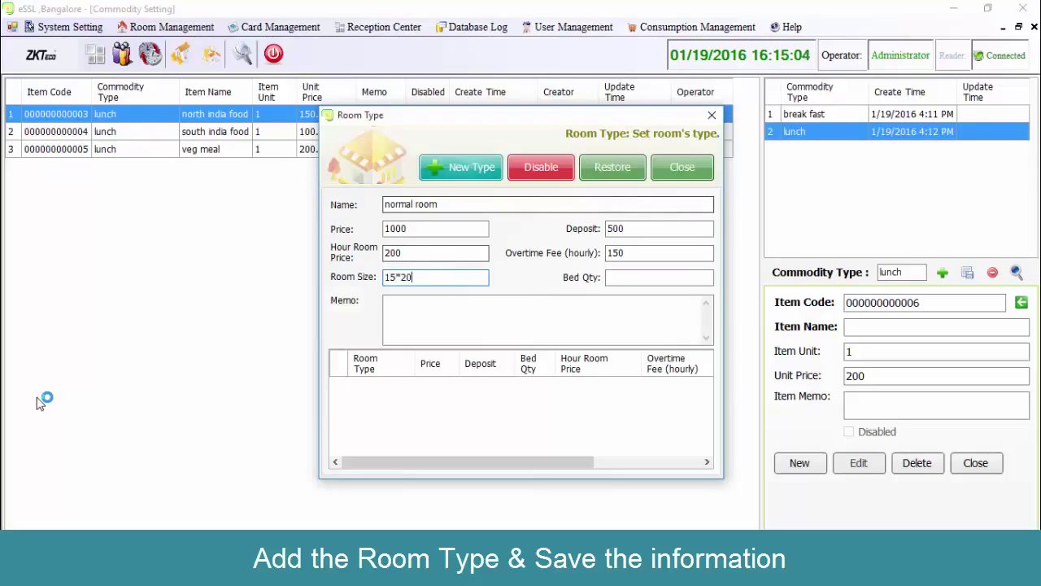
key(Tab)
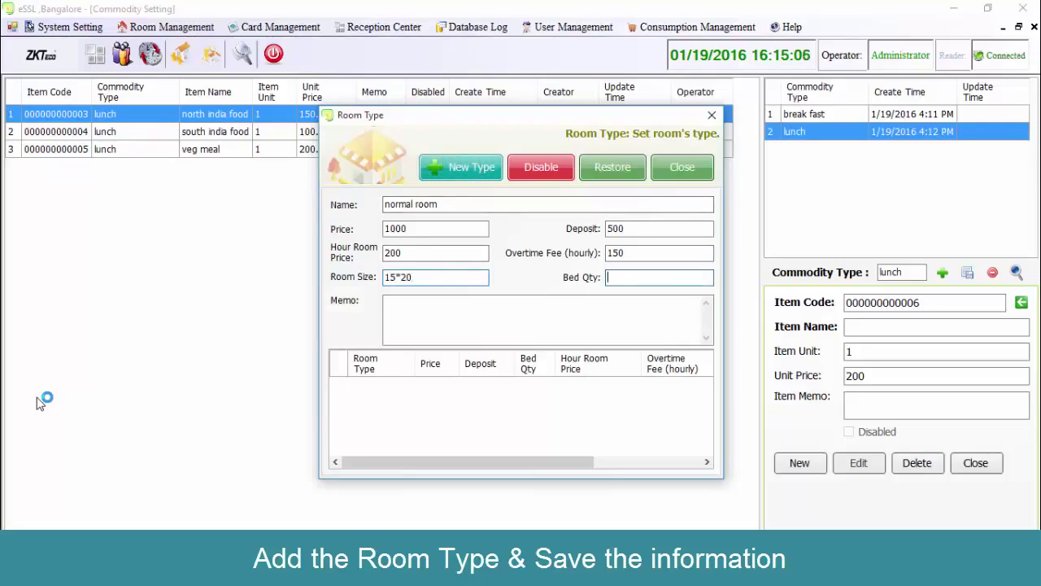
text(1)
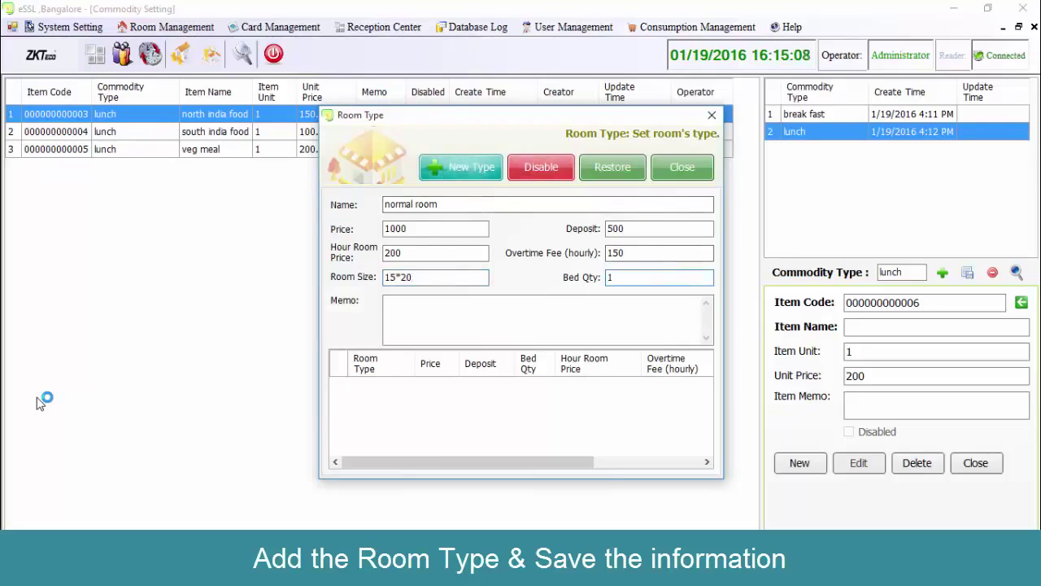
key(Return)
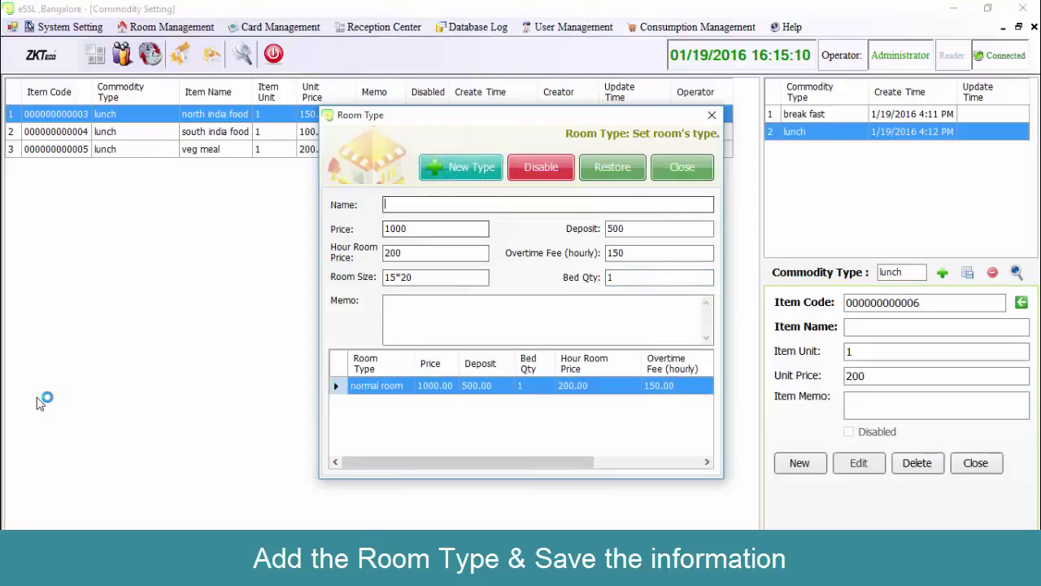
Add room type 'AC room' priced 2000, then close the room type settings.
text(AC r)
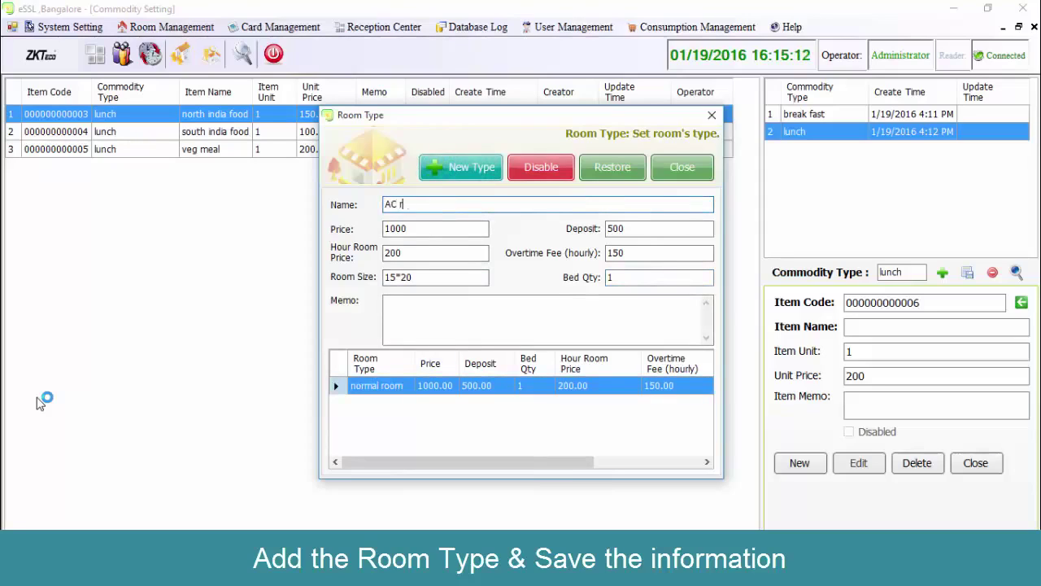
text(oom)
key(Tab)
key(Delete)
text(2)
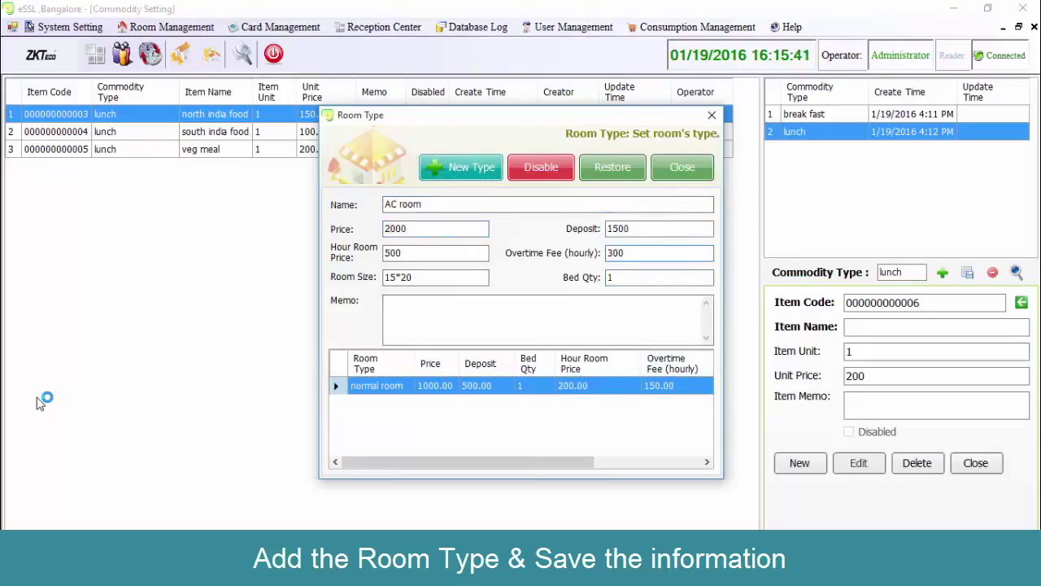
text(0)
key(Return)
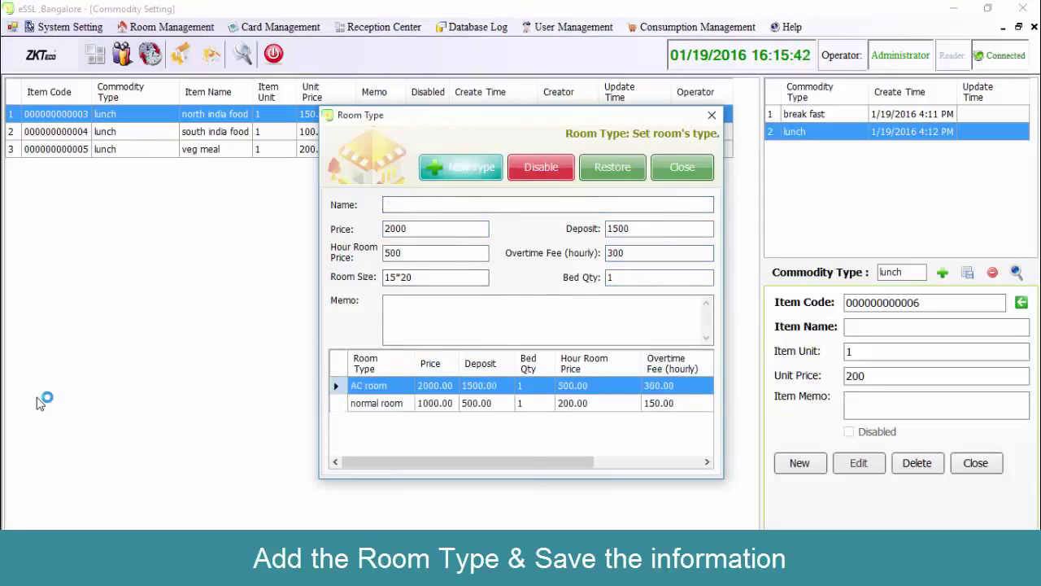
key(Tab)
key(Tab)
key(Tab)
key(Return)
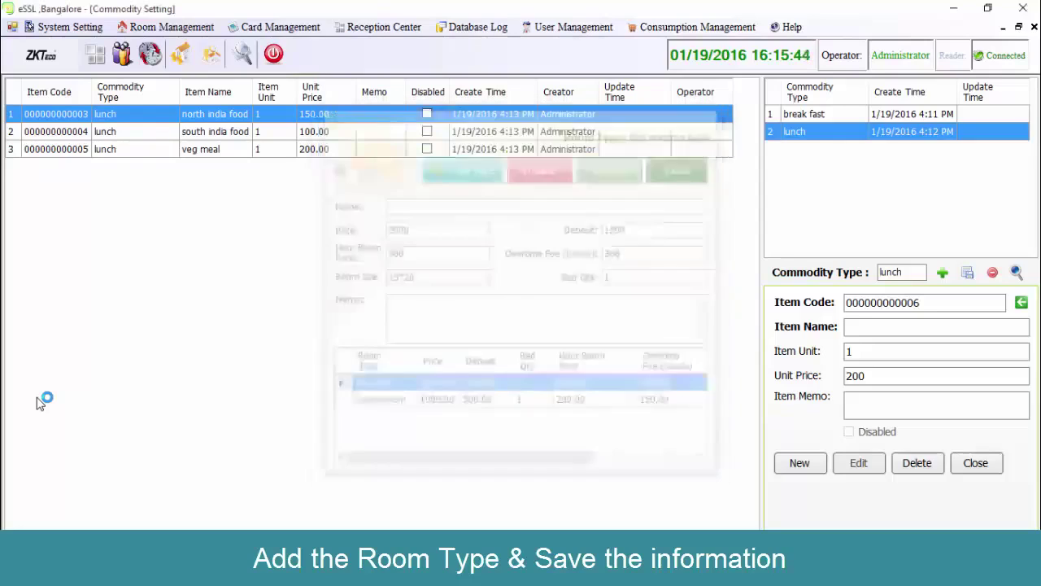
Add rooms 1, 2 and 3 on buid1 floor1 as normal rooms with 2 extra beds.
key(alt+r)
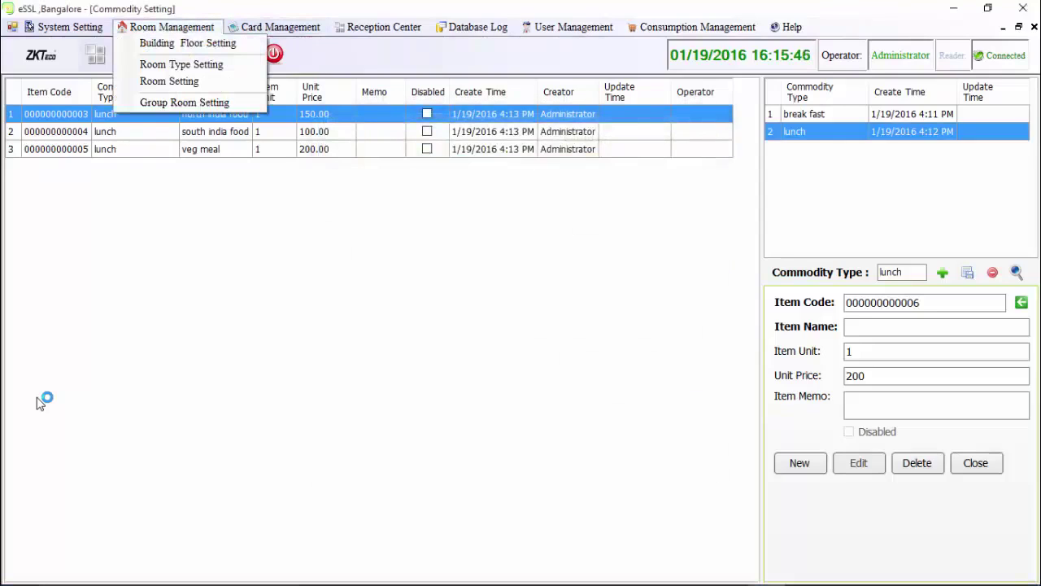
key(Down)
key(Down)
key(Down)
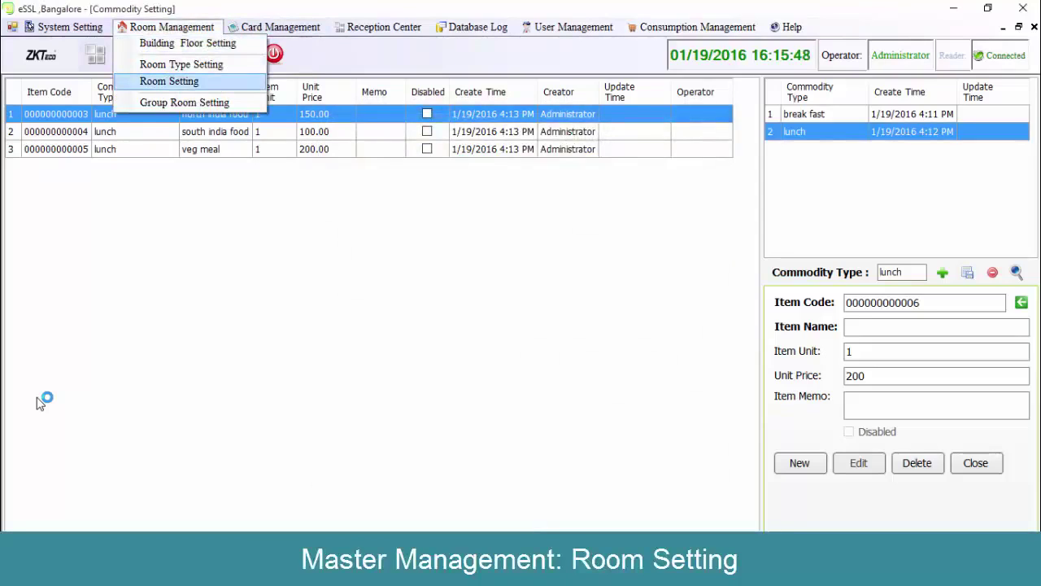
key(Return)
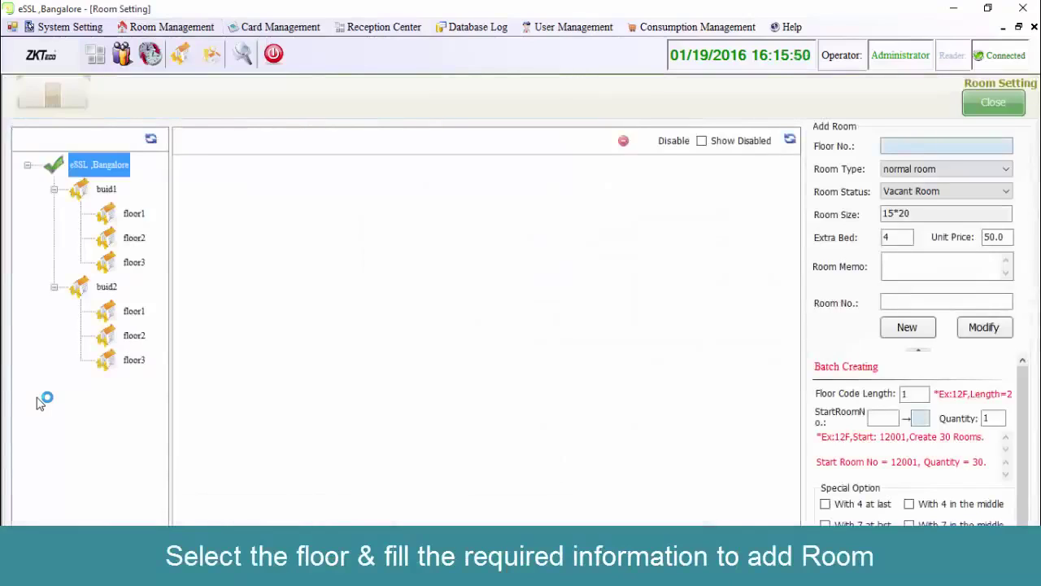
key(Down)
key(Down)
key(Tab)
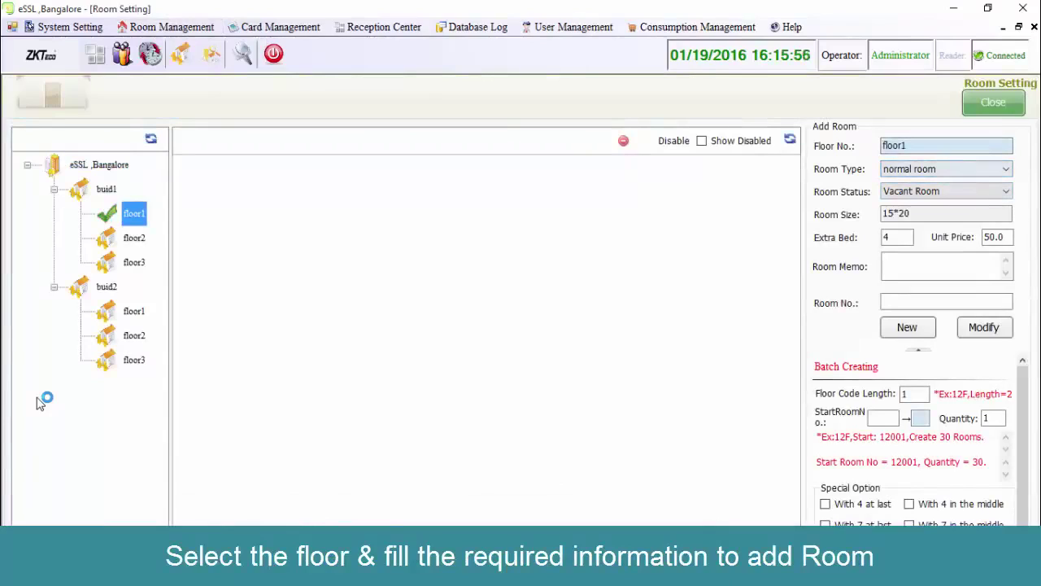
key(alt+Down)
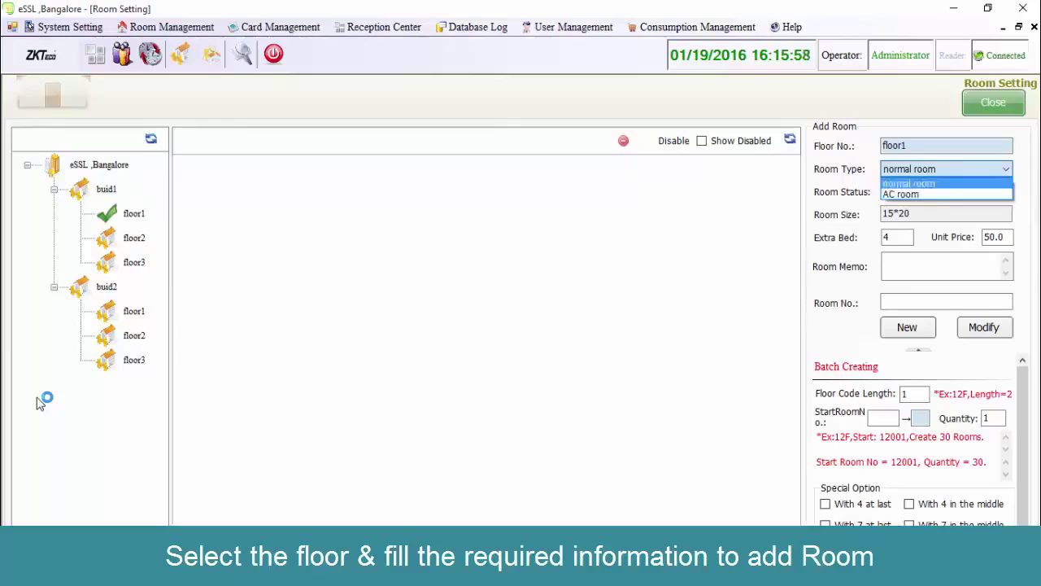
key(Return)
key(Tab)
key(Tab)
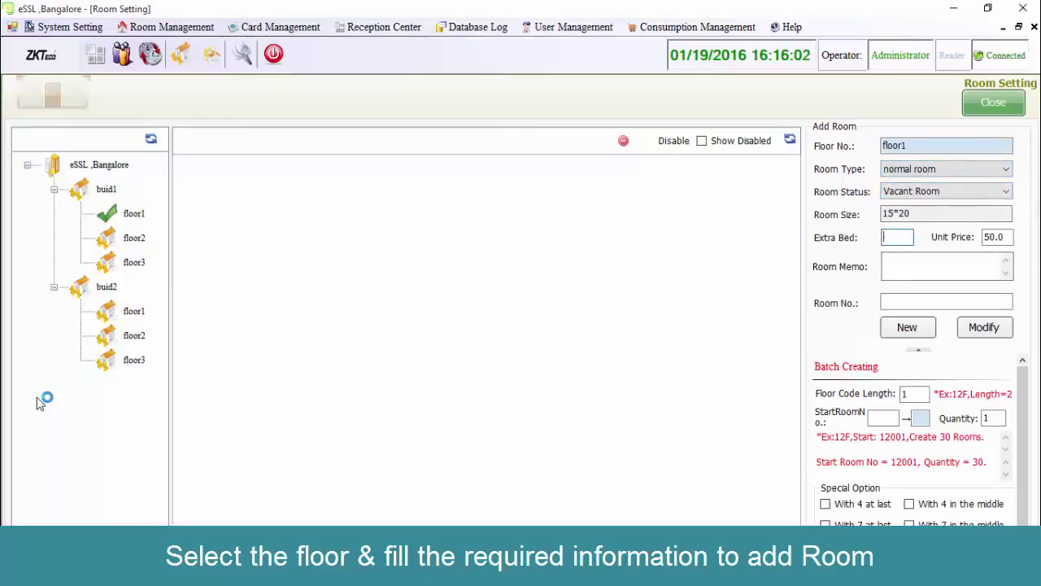
text(2)
key(Tab)
key(Tab)
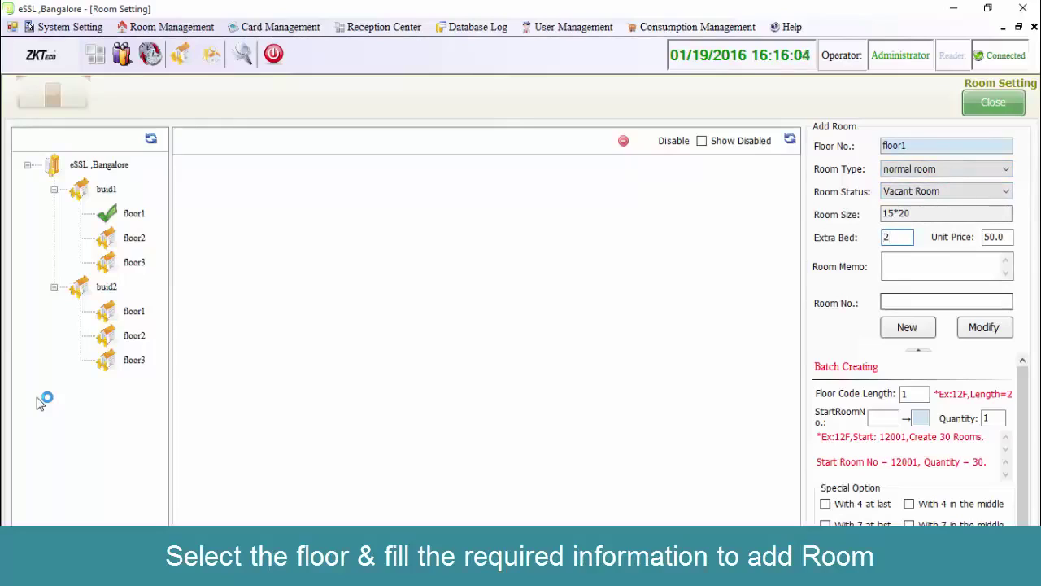
text(1)
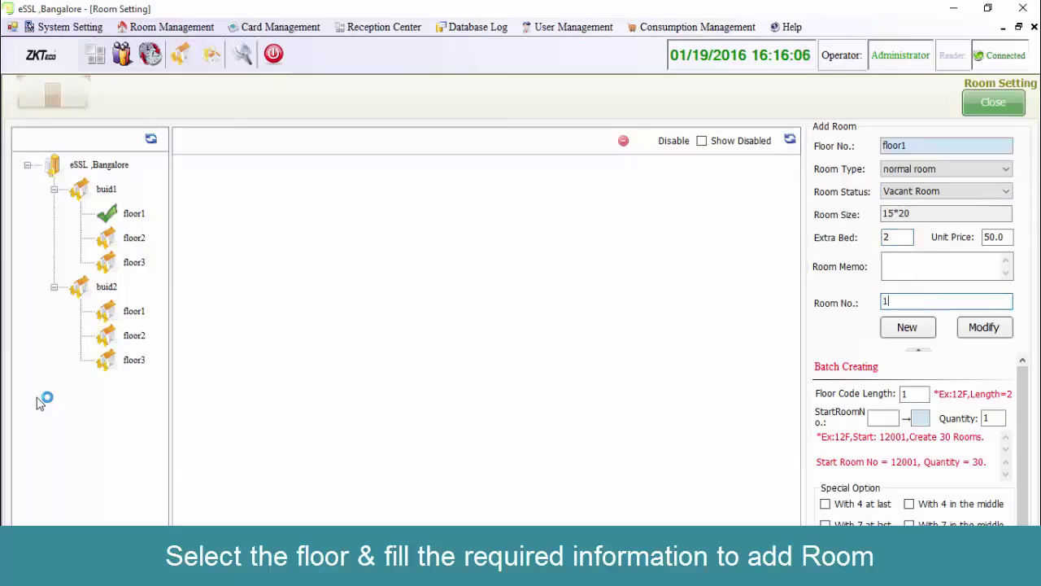
key(Return)
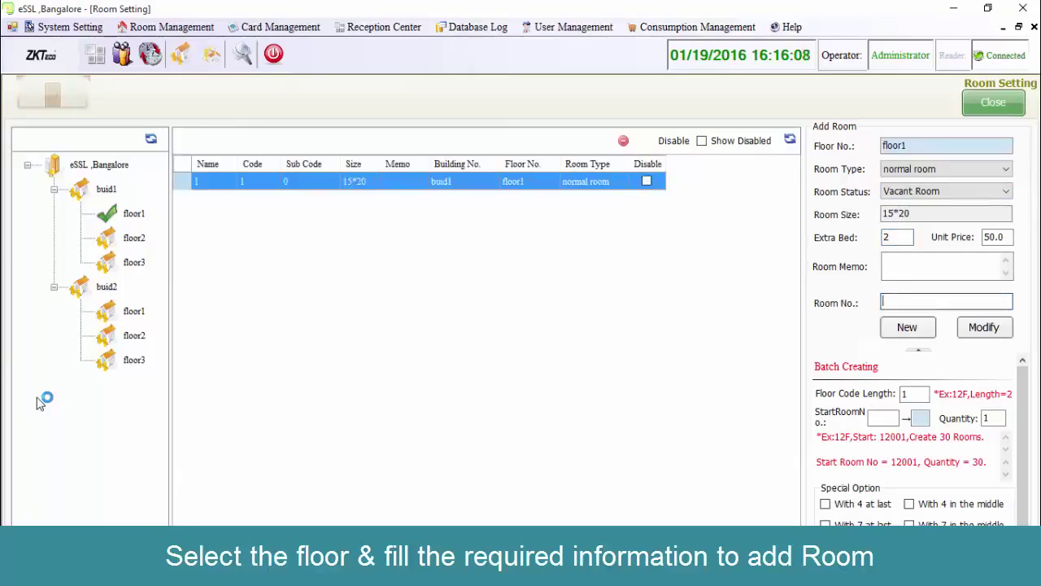
text(2)
key(Return)
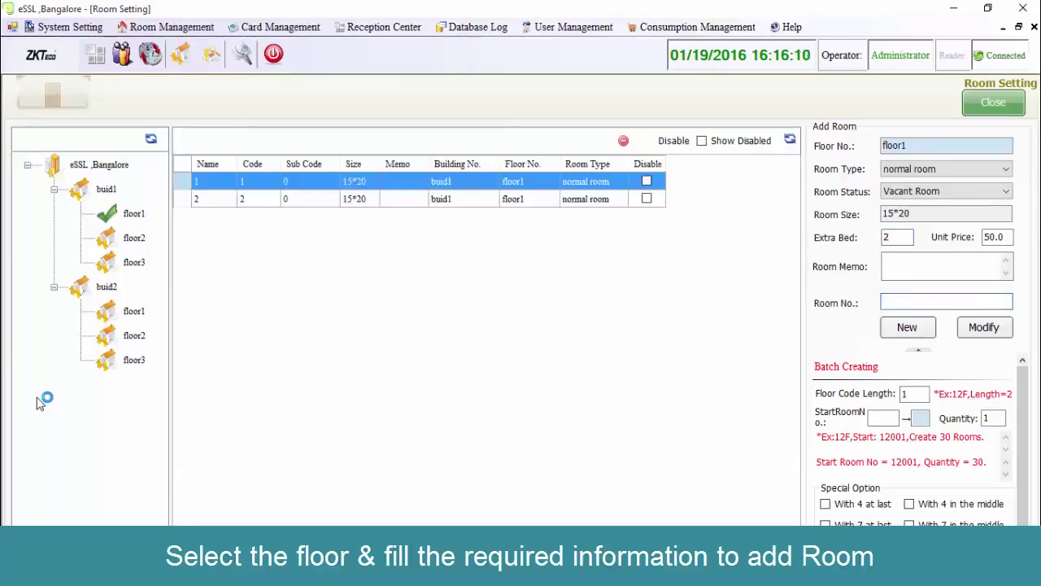
text(3)
key(Return)
Switch the room type to AC room and add room 4.
key(alt+Down)
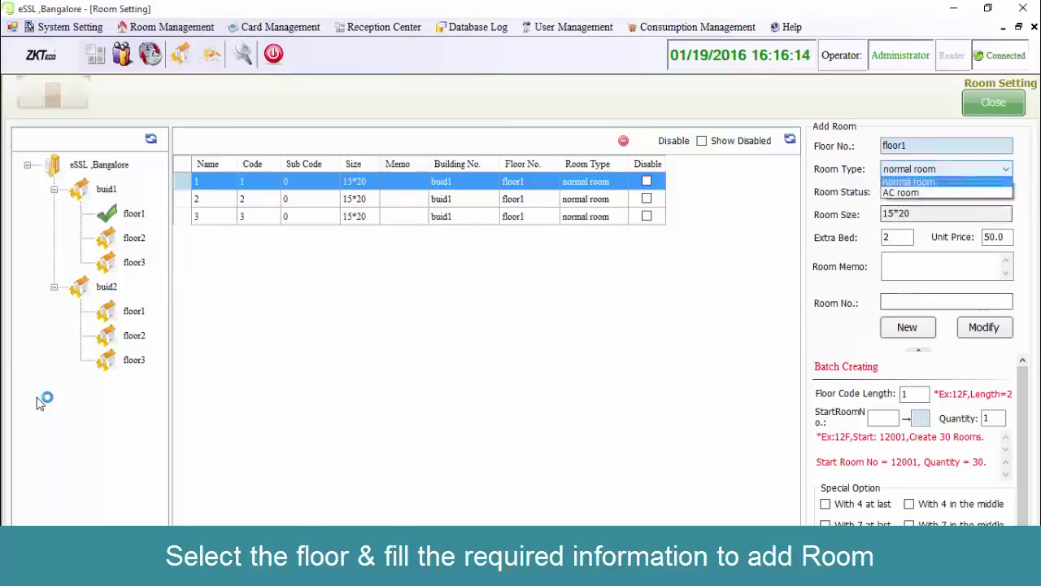
key(Down)
key(Return)
key(Tab)
key(Tab)
key(Tab)
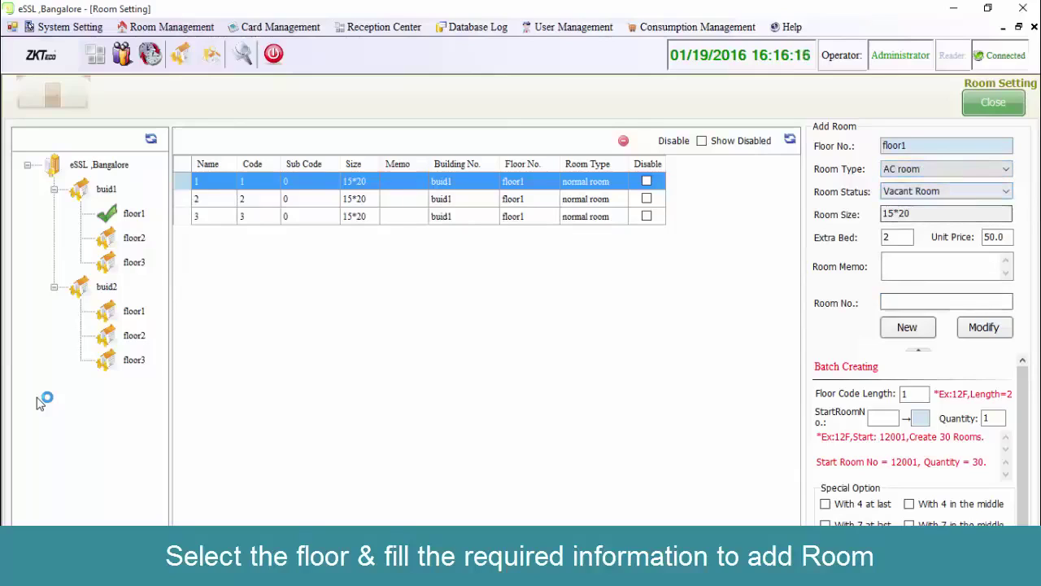
text(4)
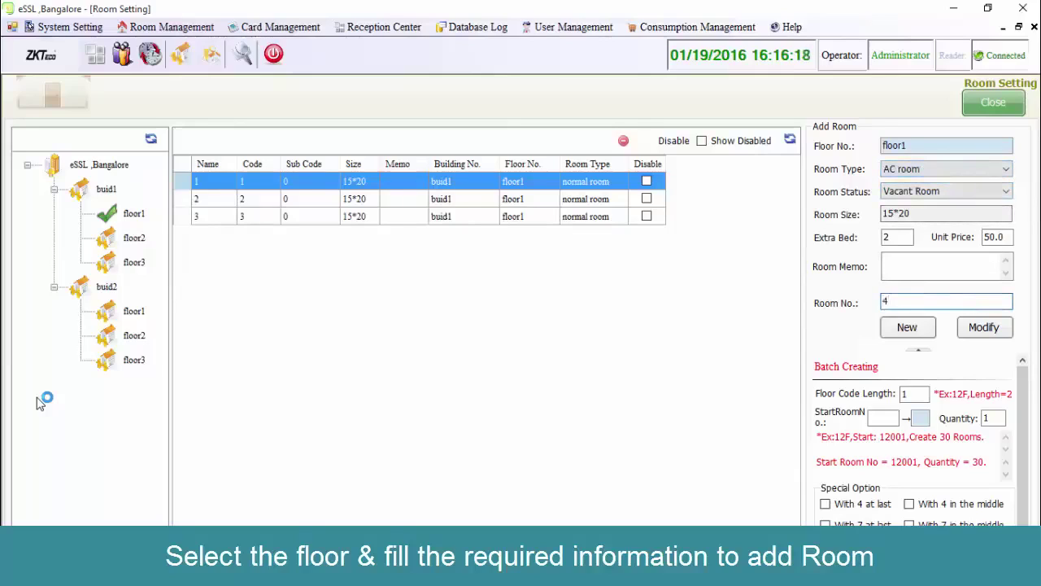
key(Return)
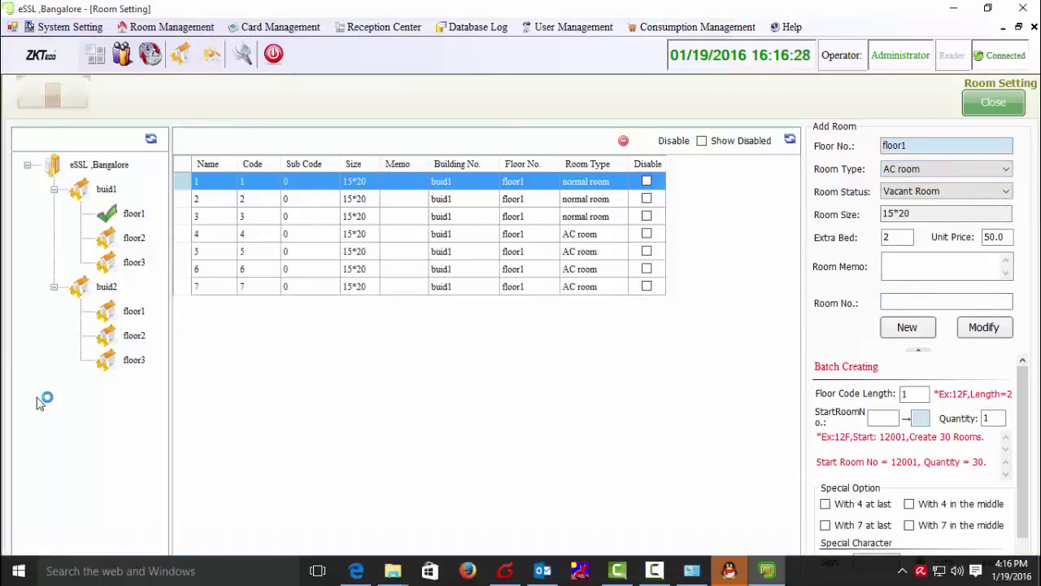
key(alt+r)
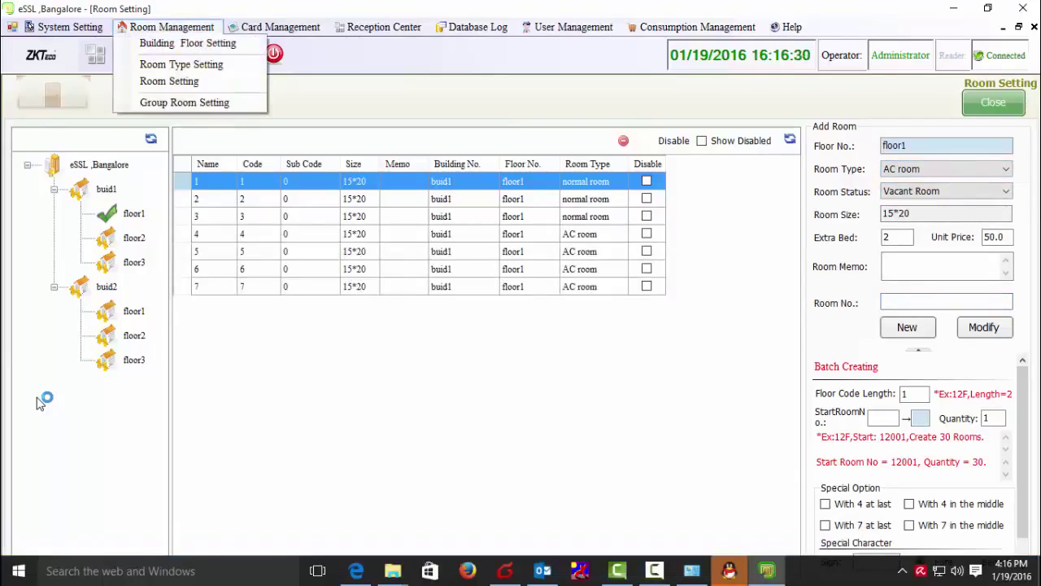
Create room group group1 with code 1 and add rooms 2, 3 and 4 to it.
key(Down)
key(Down)
key(Down)
key(Down)
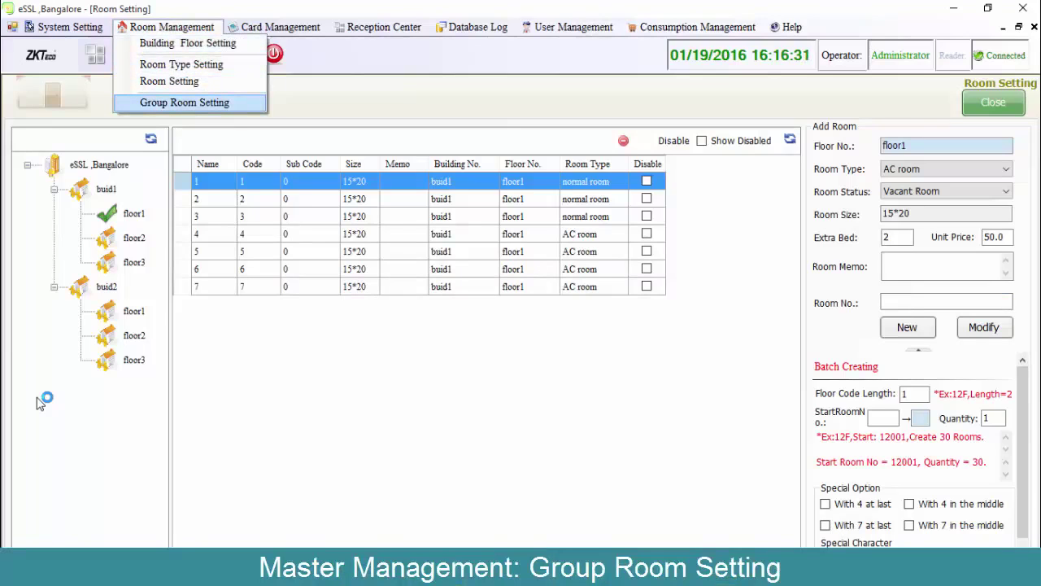
key(Return)
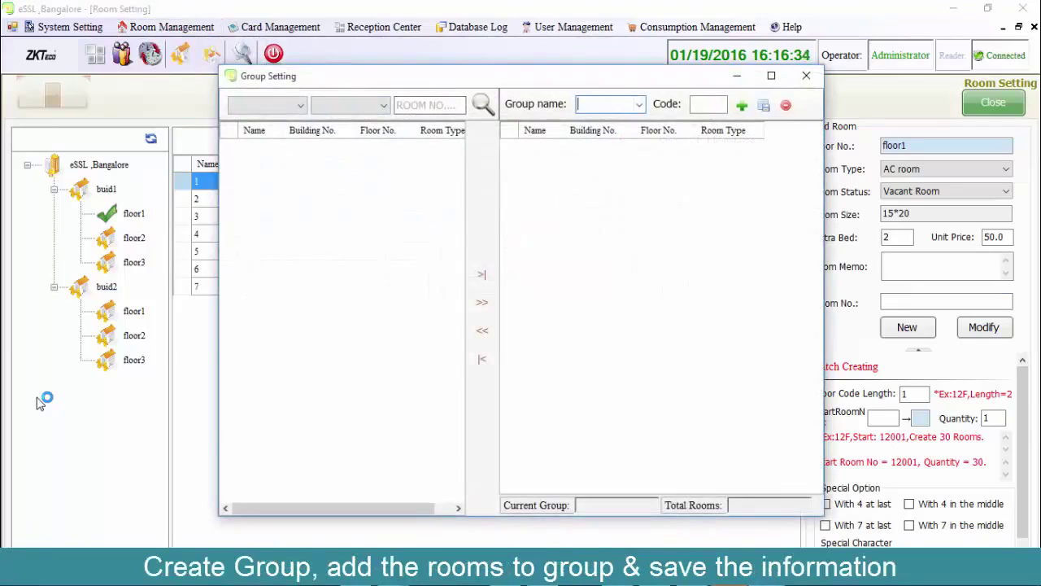
text(group)
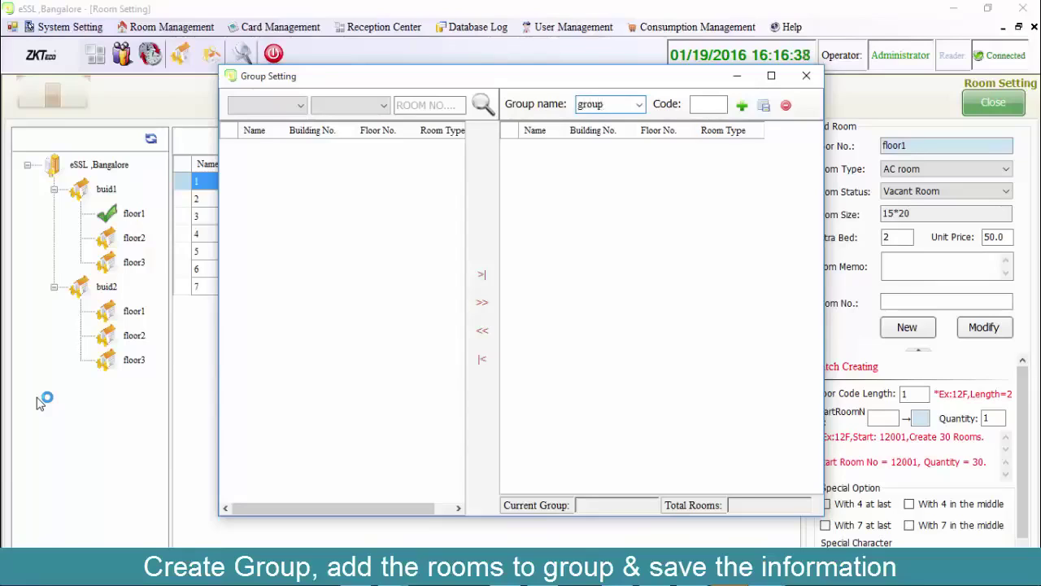
text(1)
key(Tab)
text(1)
click(742, 105)
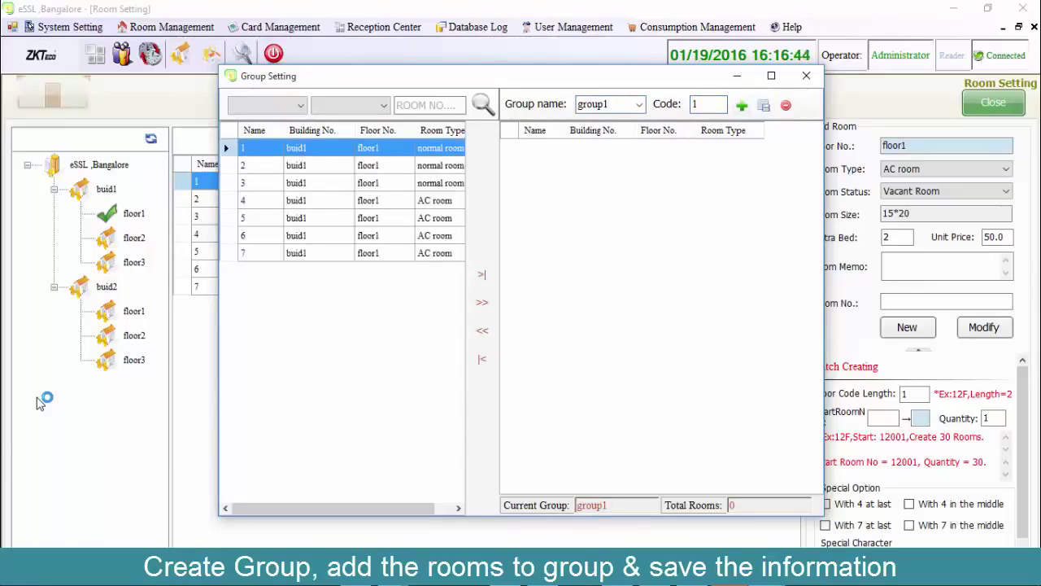
key(Down)
key(shift+Down)
key(shift+Down)
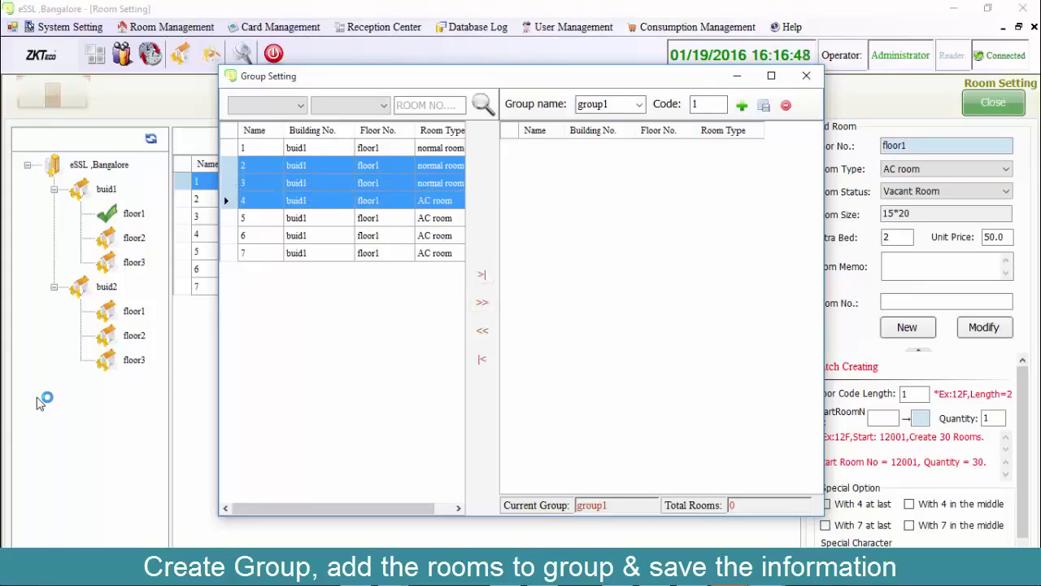
key(Return)
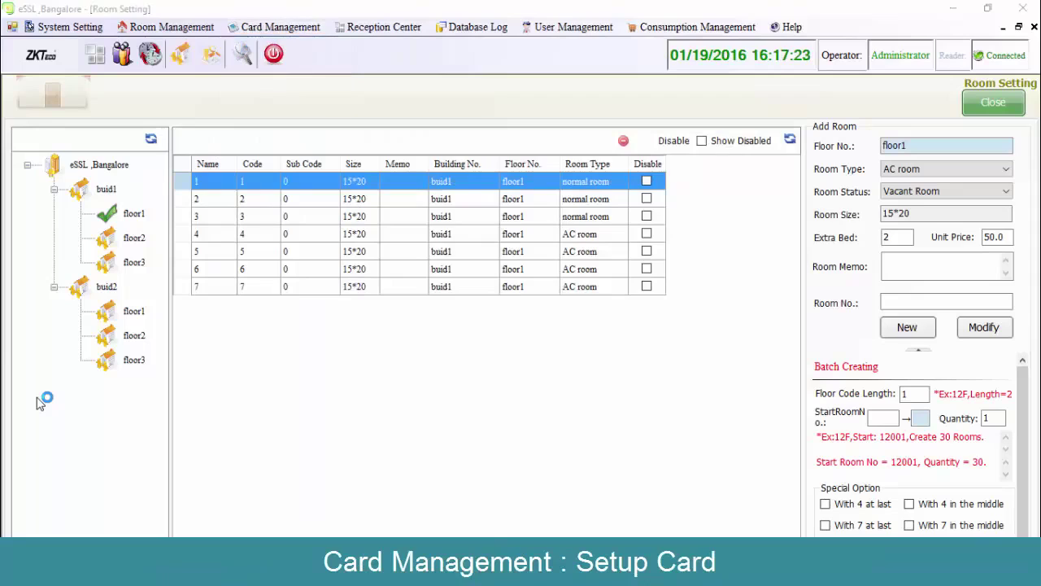
key(alt+Down)
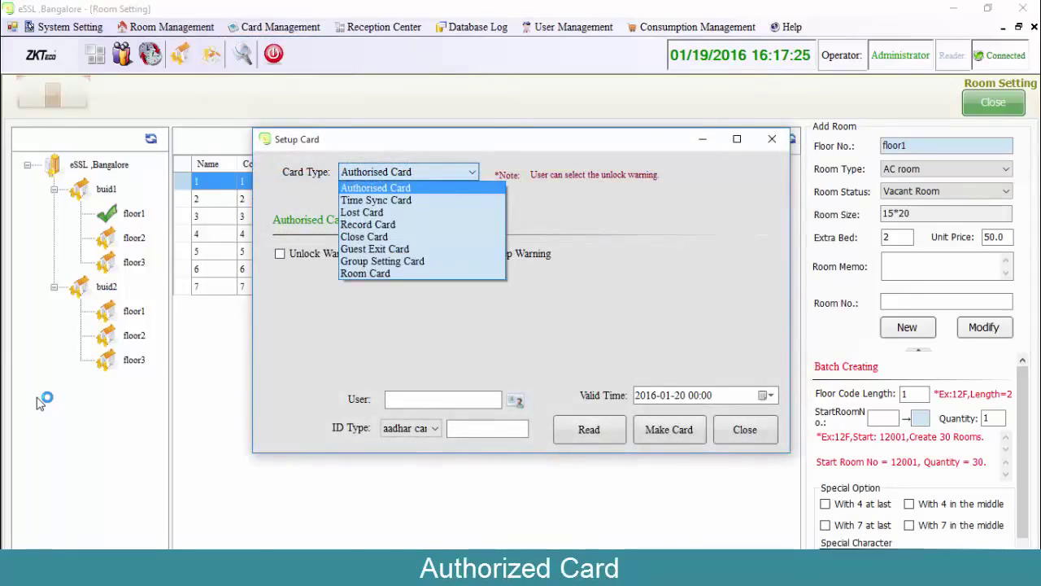
key(Return)
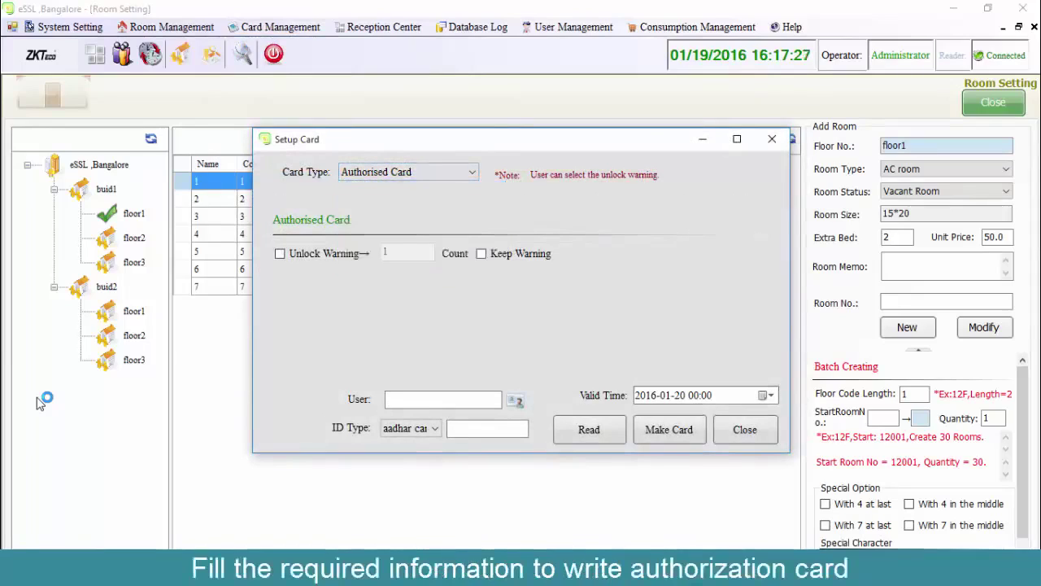
key(Tab)
text(2020)
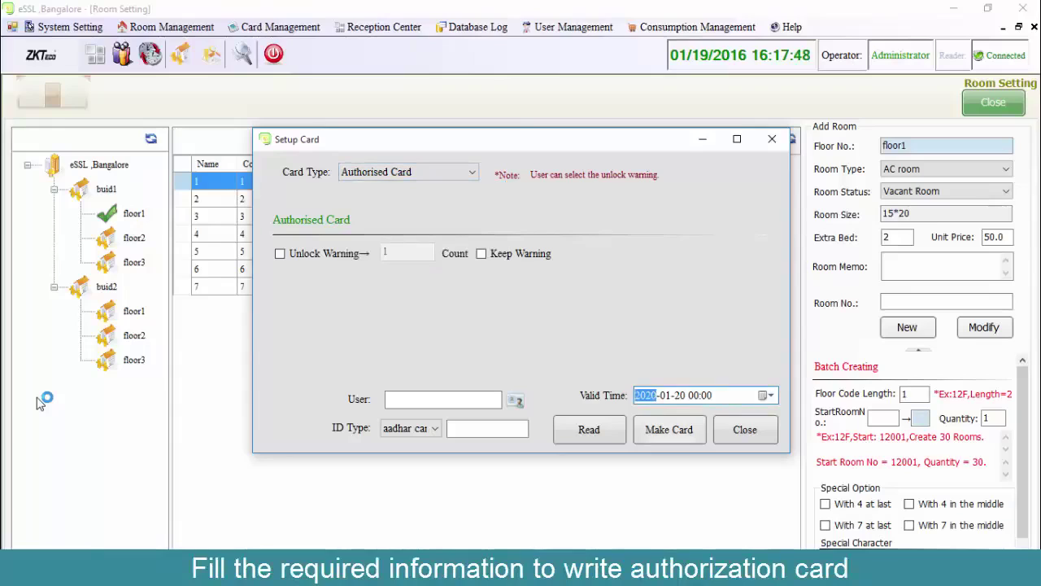
key(Tab)
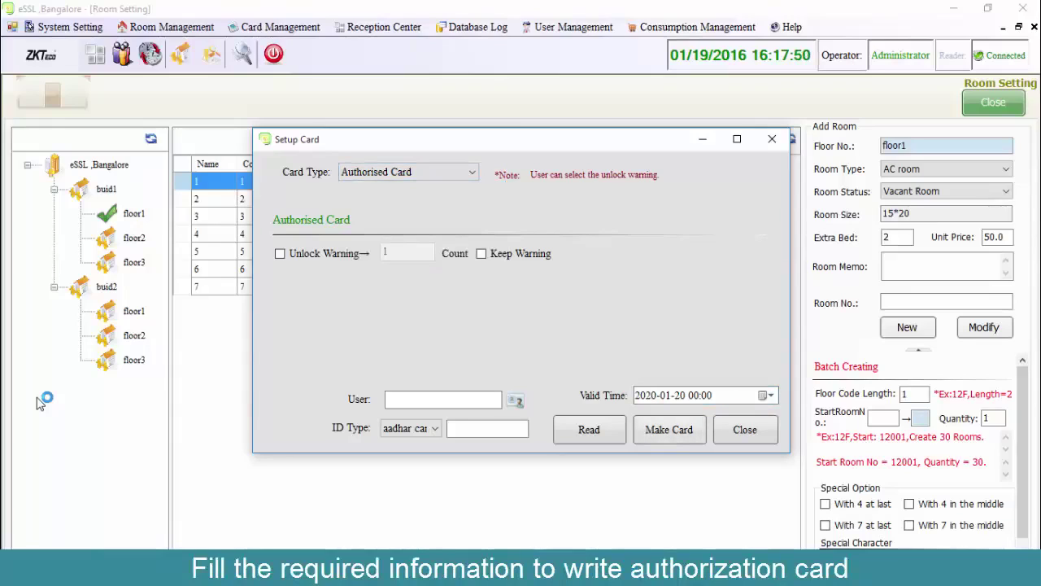
key(Return)
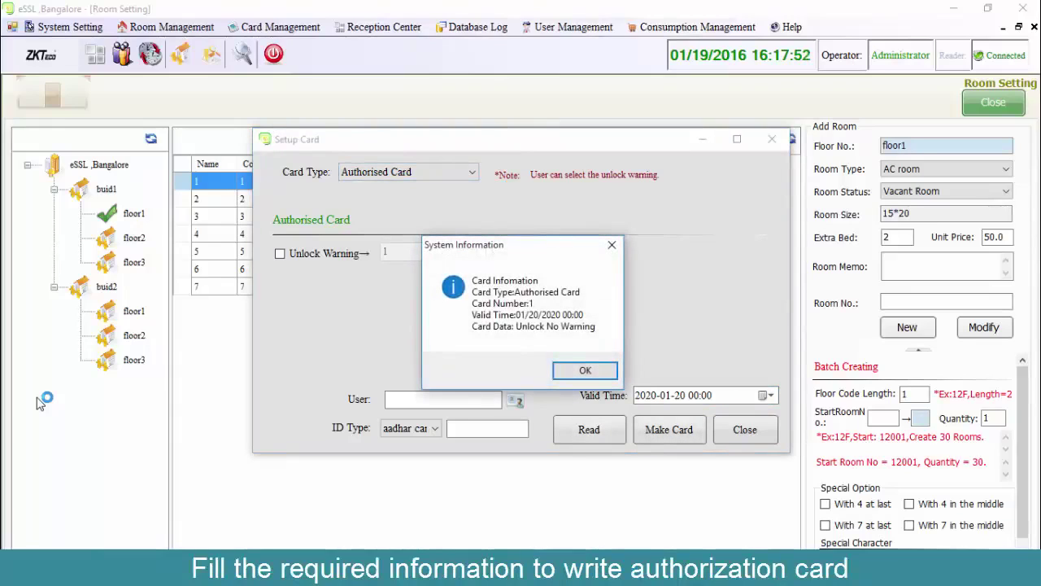
key(Return)
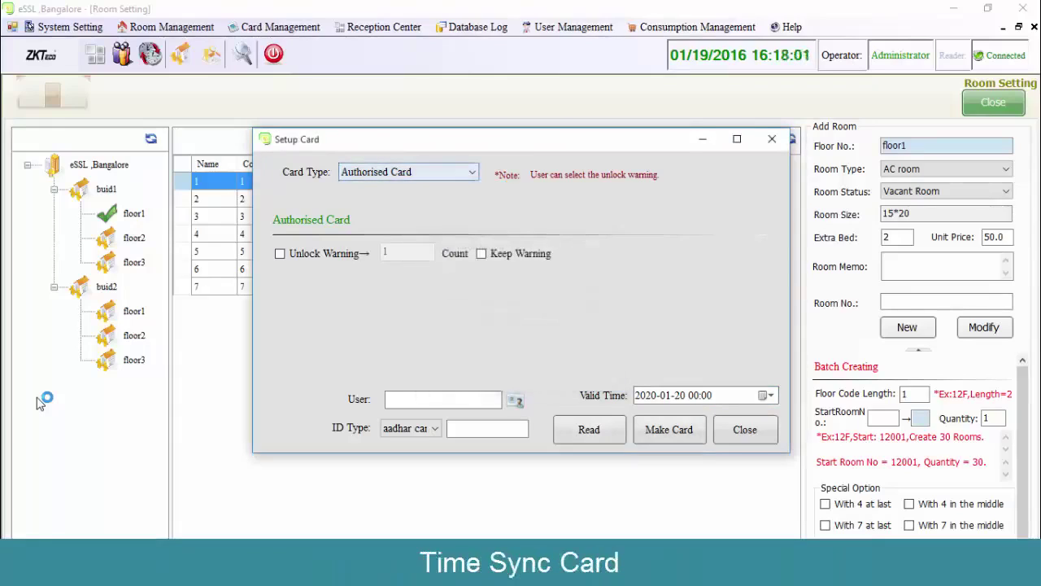
key(alt+Down)
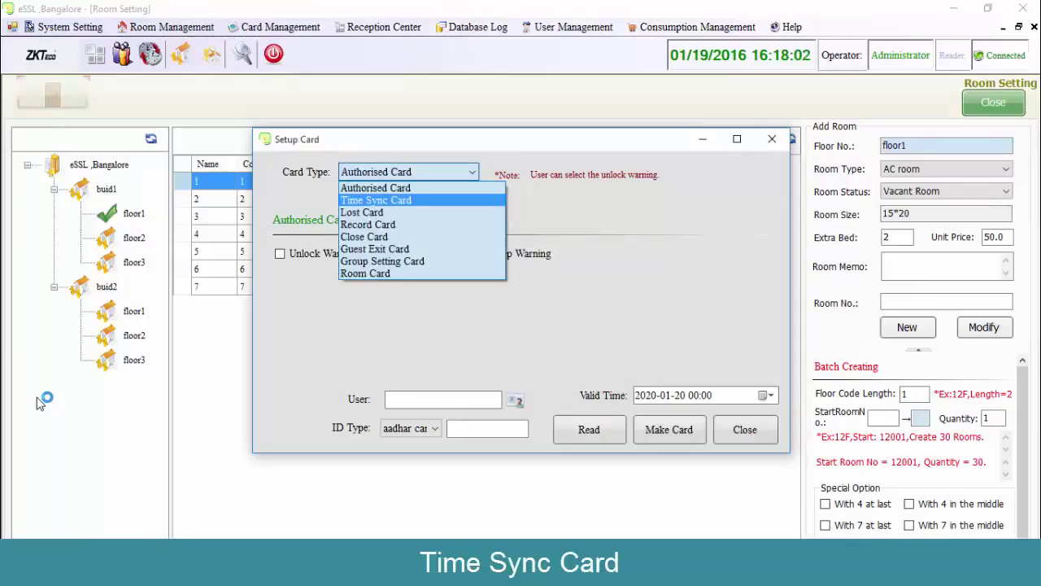
key(Return)
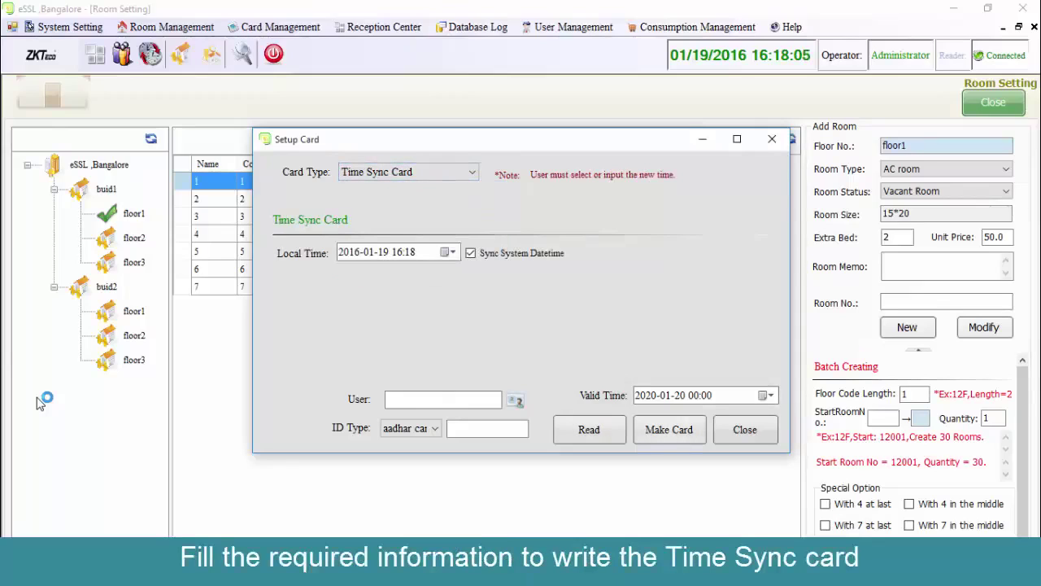
key(space)
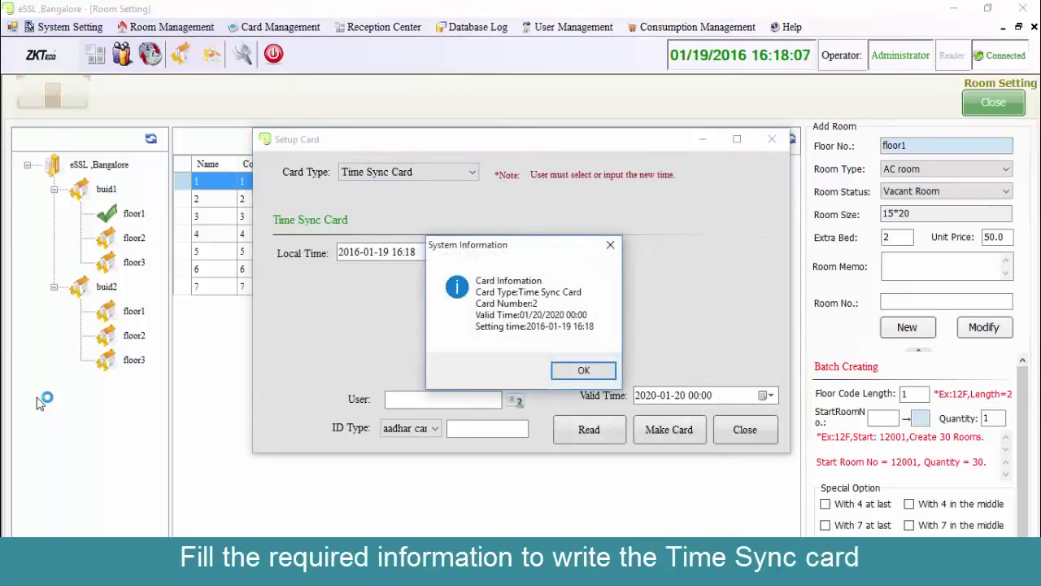
key(Return)
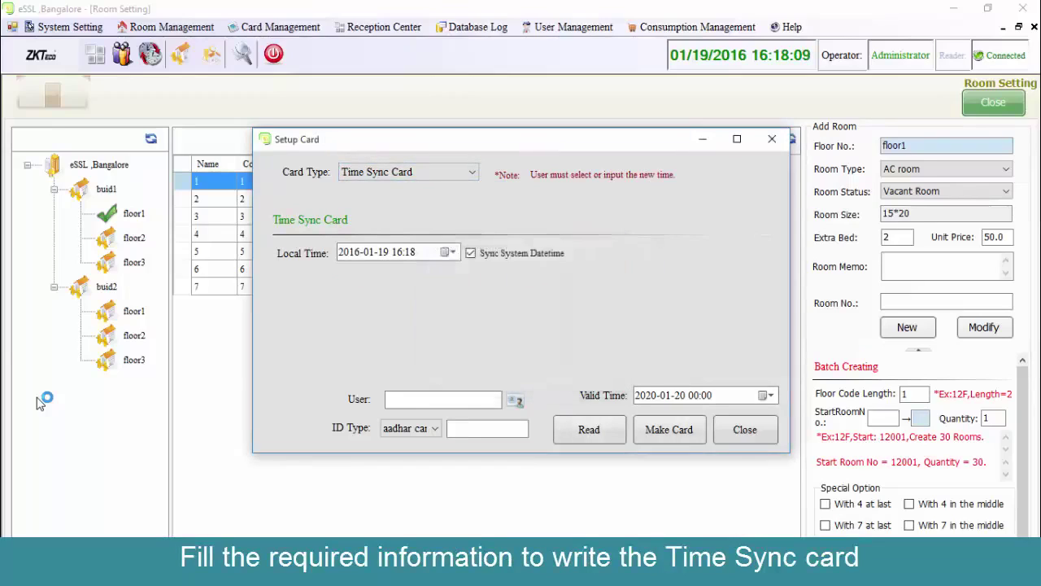
key(alt+Down)
key(Down)
key(Down)
key(Down)
key(Down)
key(Down)
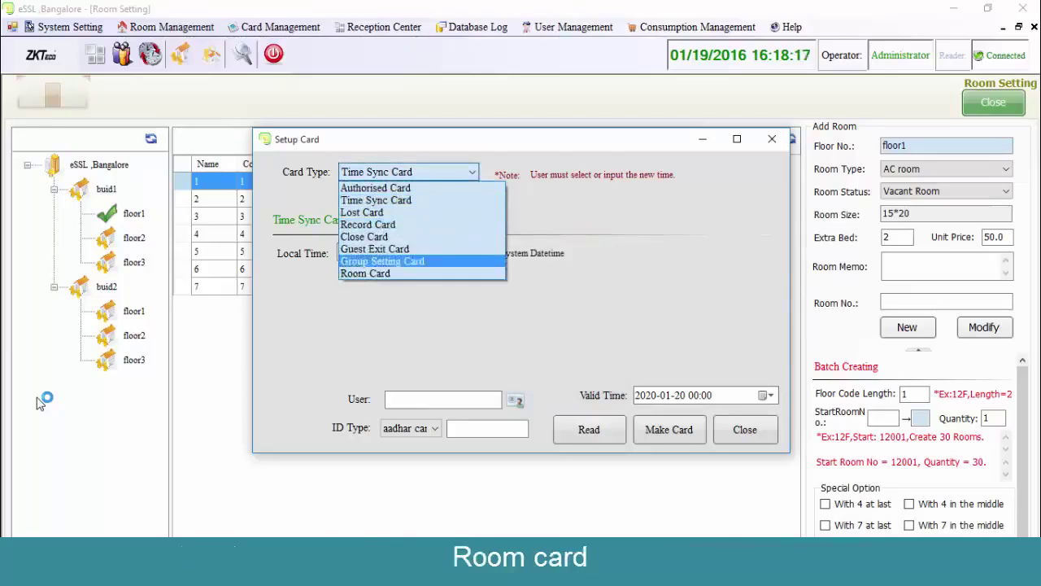
Write a Room Card for room 1 on buid1 floor1, valid until 2020-01-20, then close Setup Card.
key(Down)
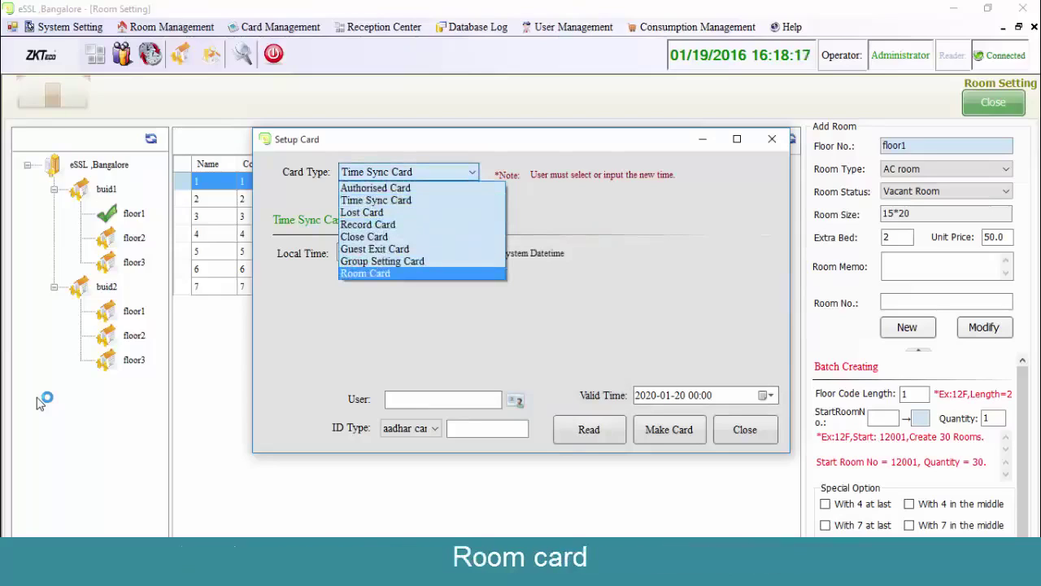
key(Return)
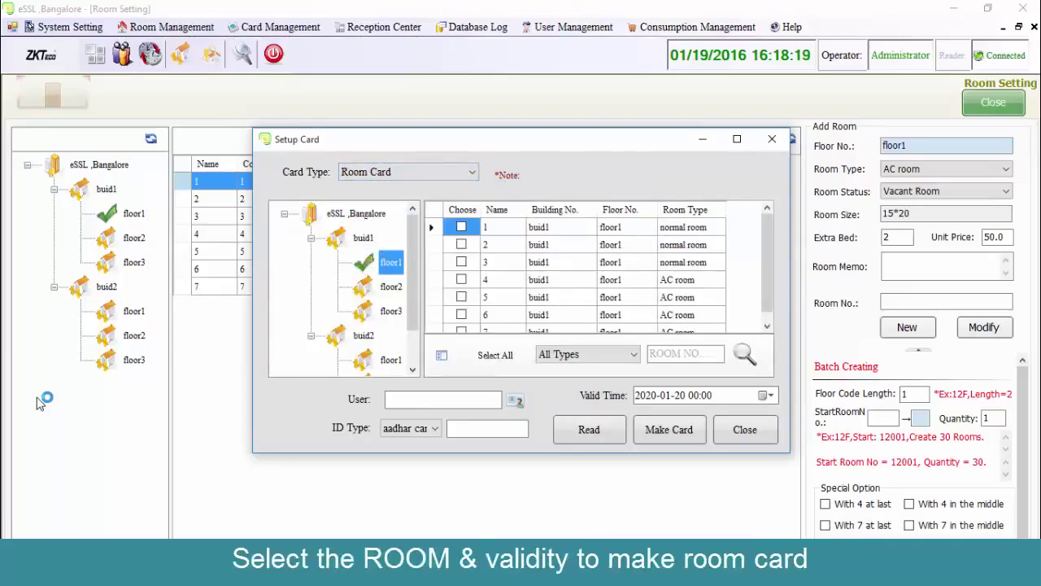
key(Tab)
key(space)
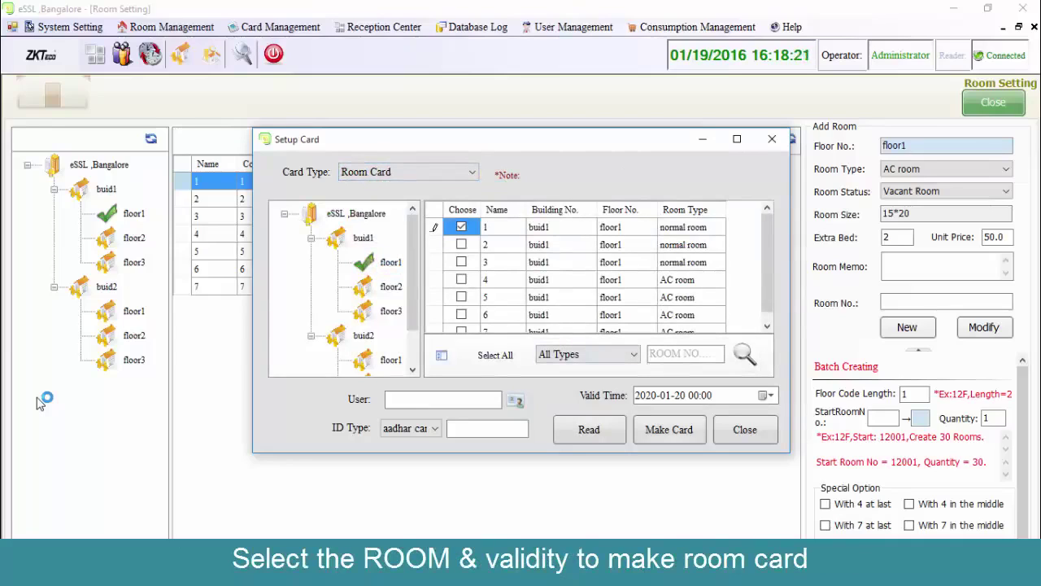
key(Tab)
key(Return)
key(Return)
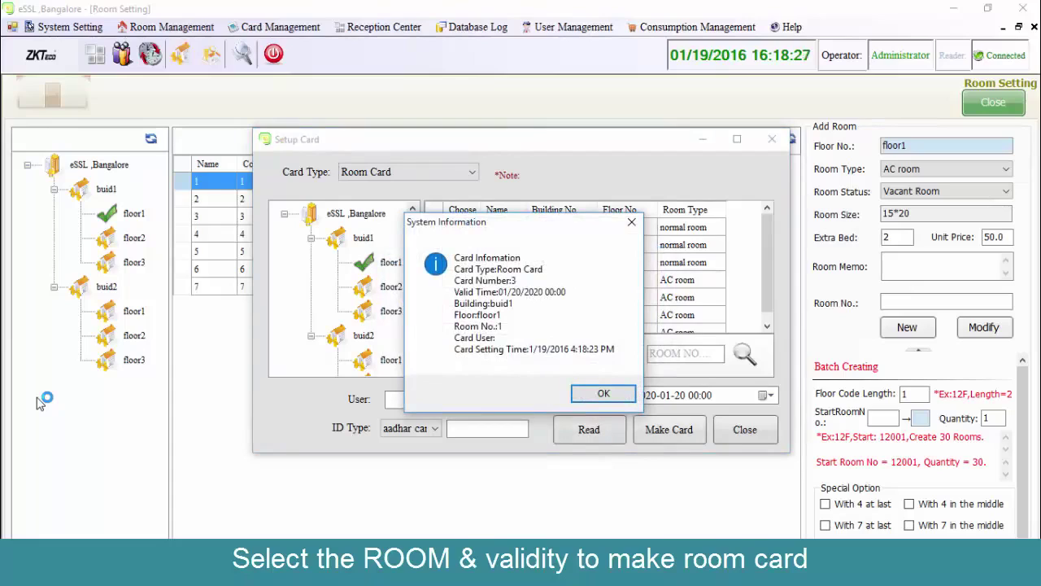
key(Return)
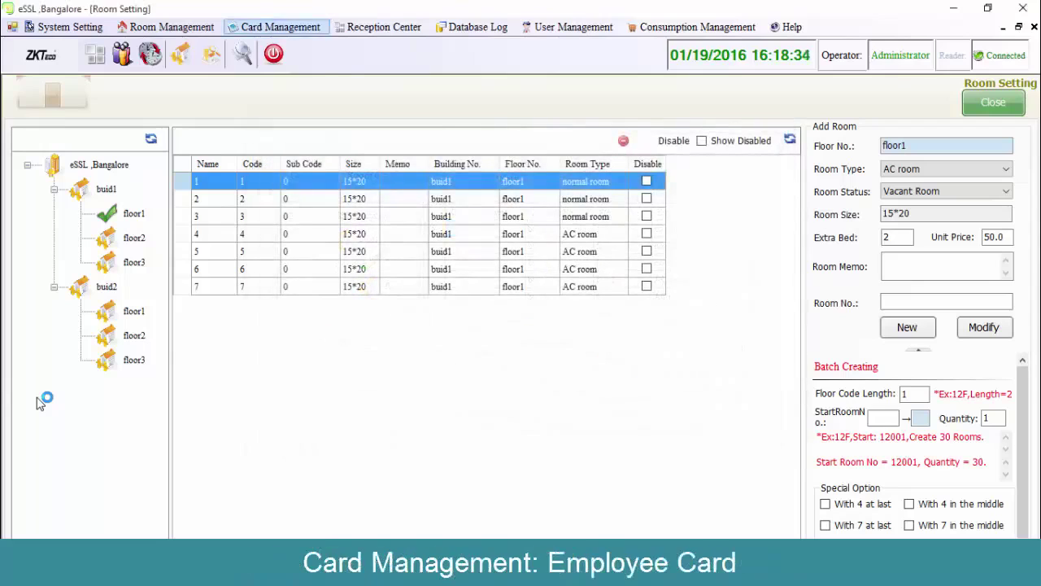
key(alt+c)
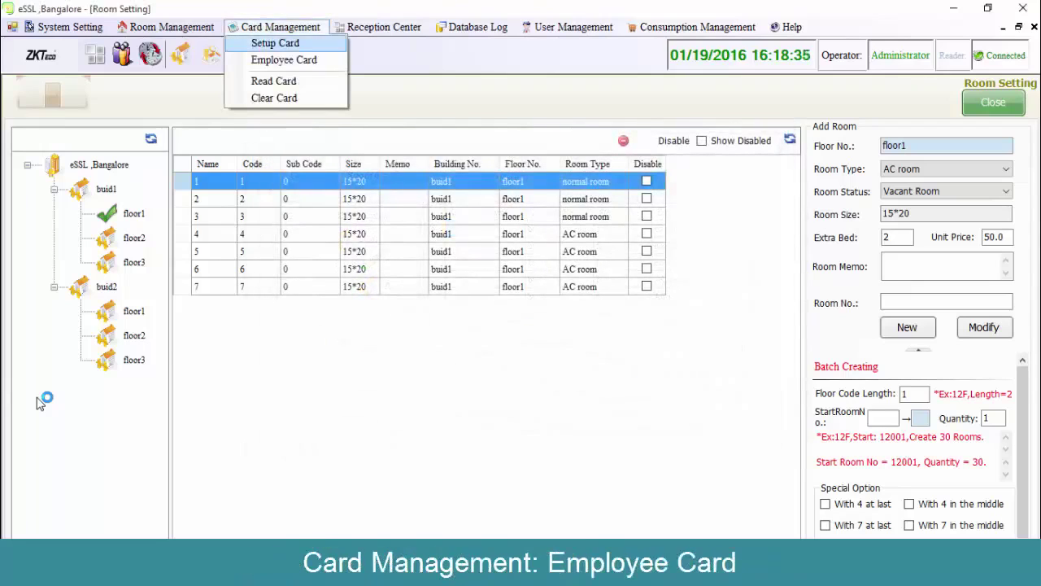
In Employee Card, write an Emergency Card for cardholder eSSL, certificate 1, valid to 2020.
key(Down)
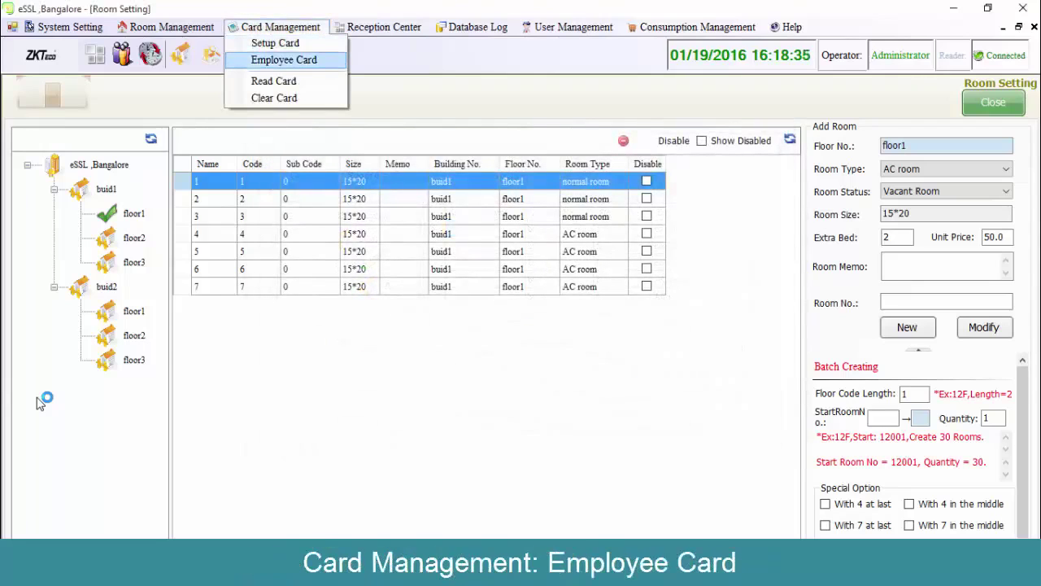
key(Return)
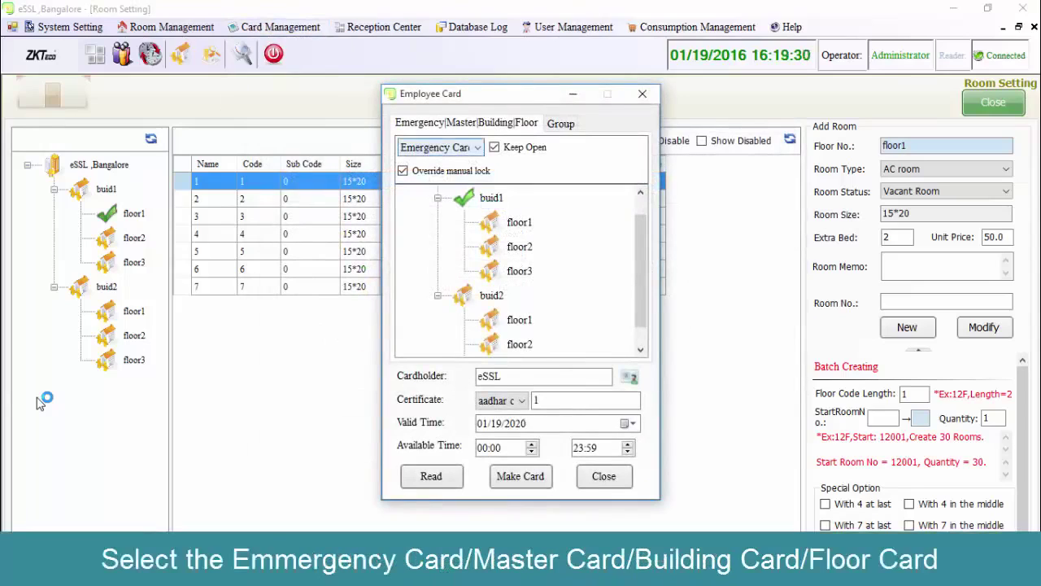
key(alt+Down)
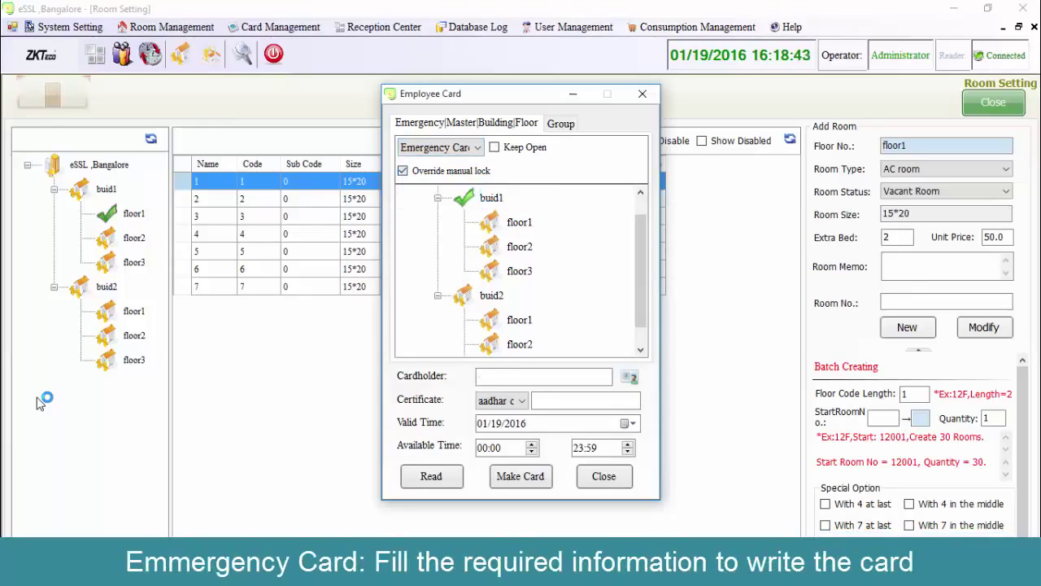
key(space)
key(Tab)
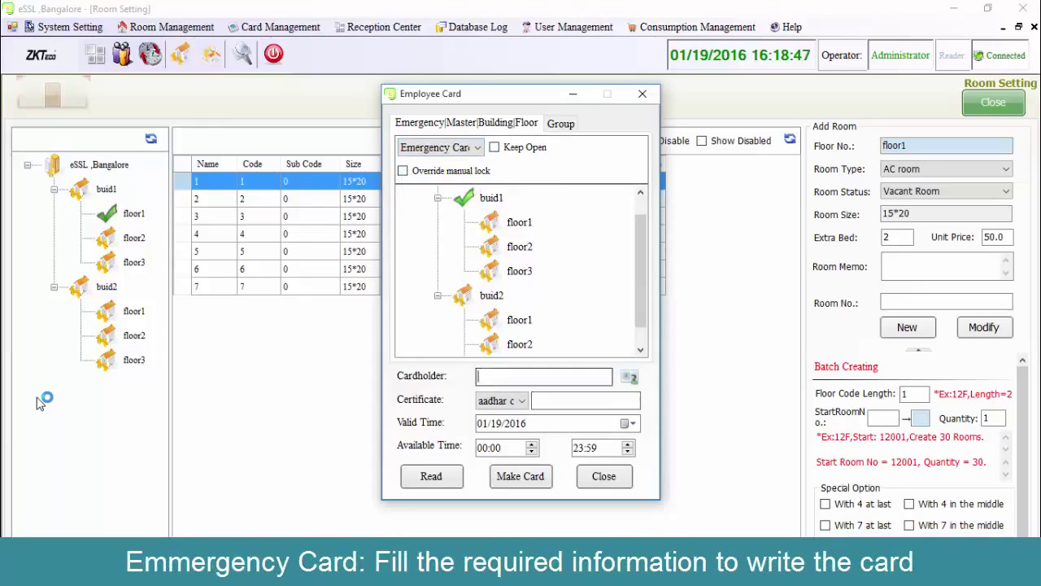
text(e)
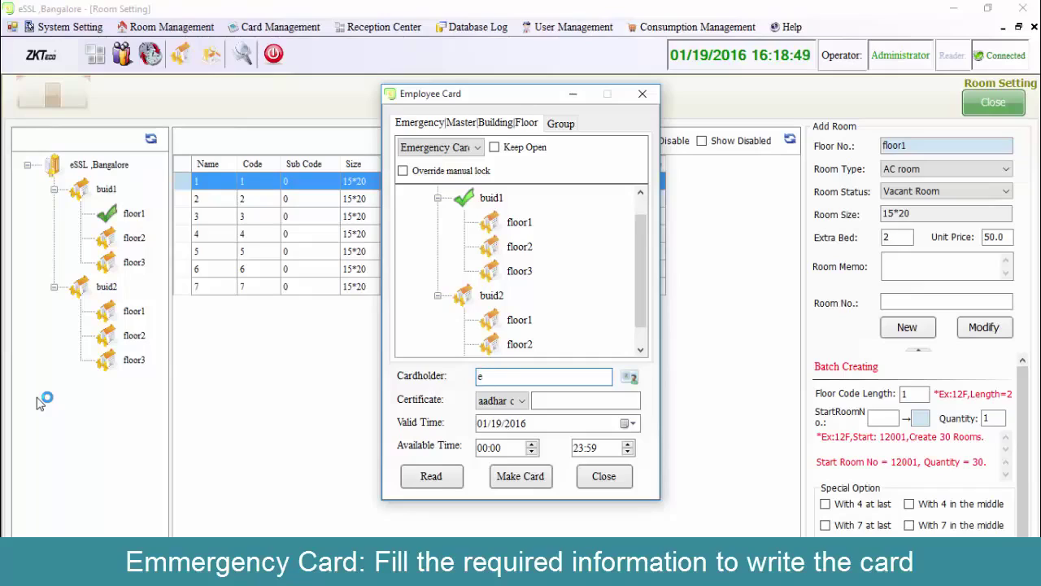
text(SSL)
key(Tab)
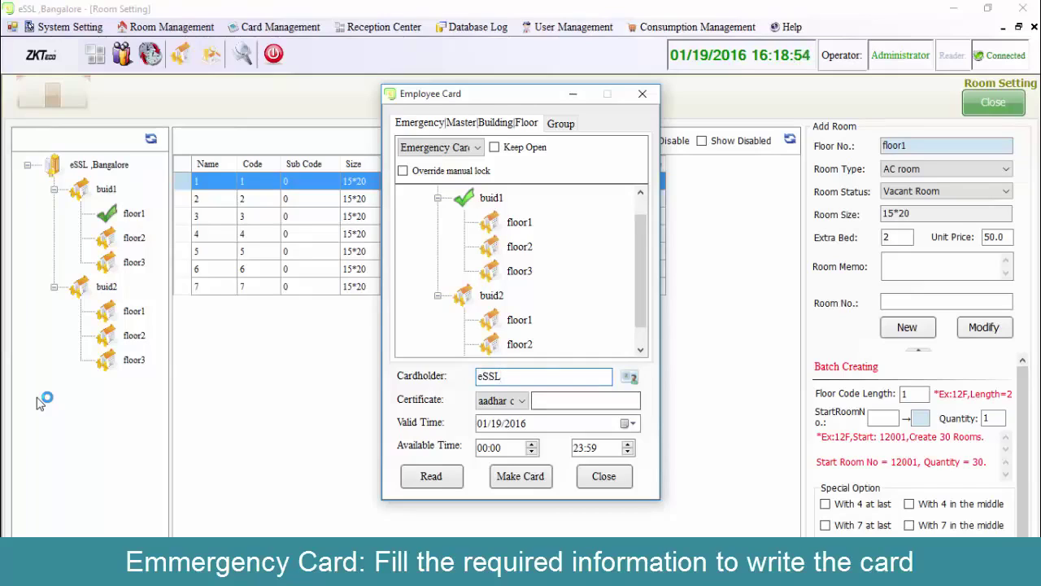
text(1)
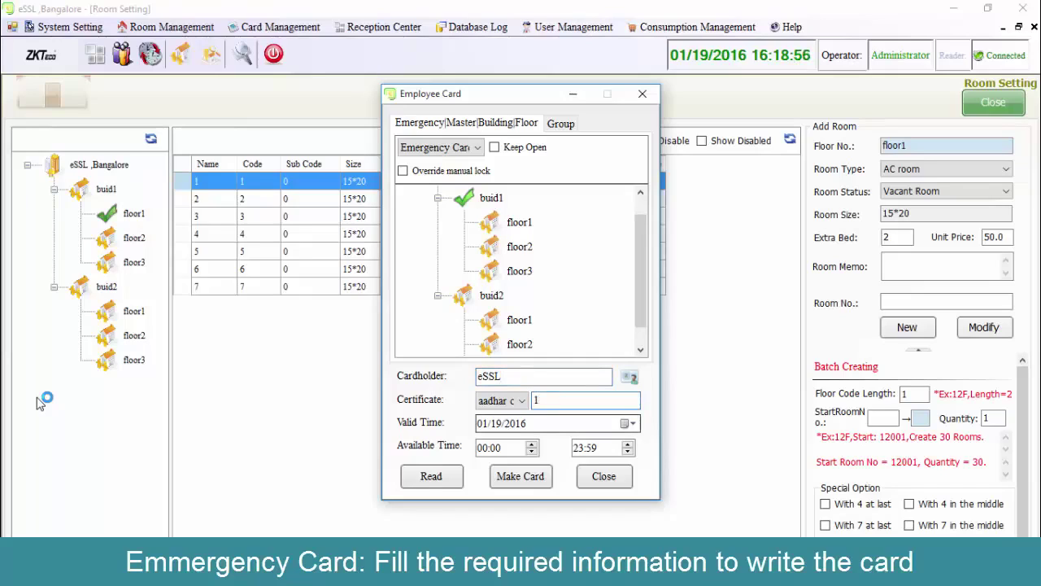
key(Tab)
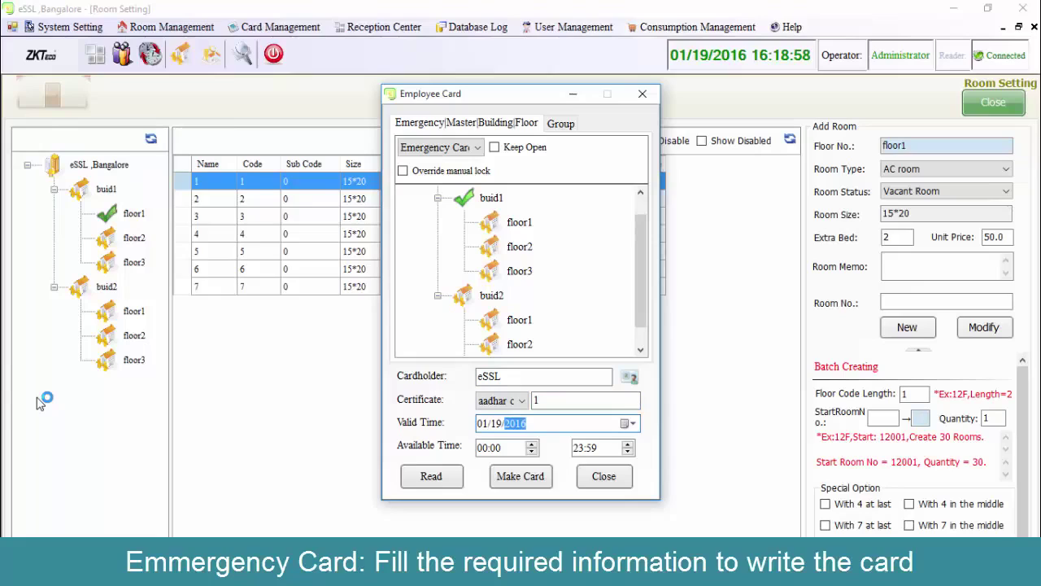
text(2020)
key(Tab)
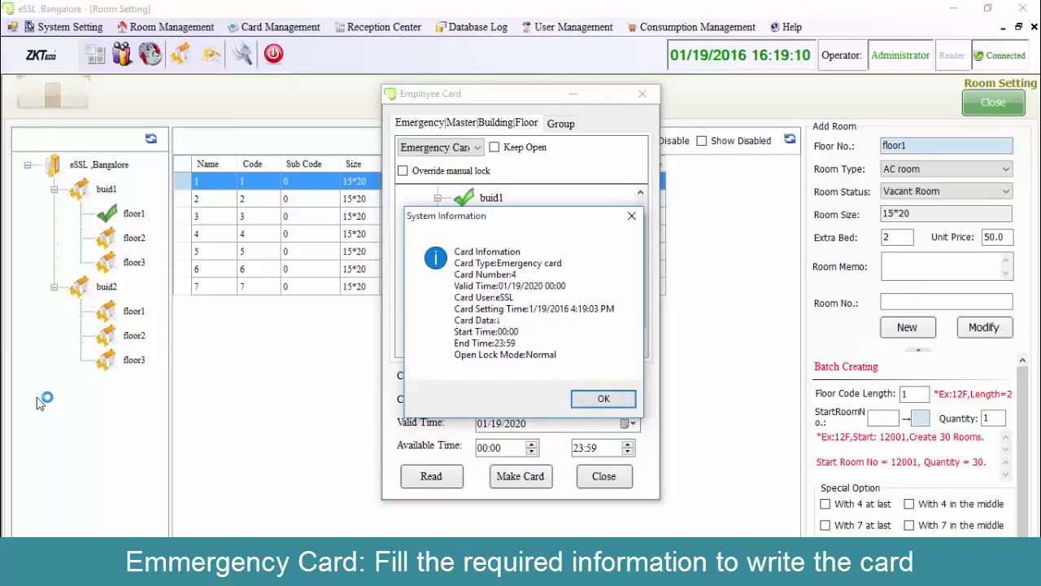
key(Return)
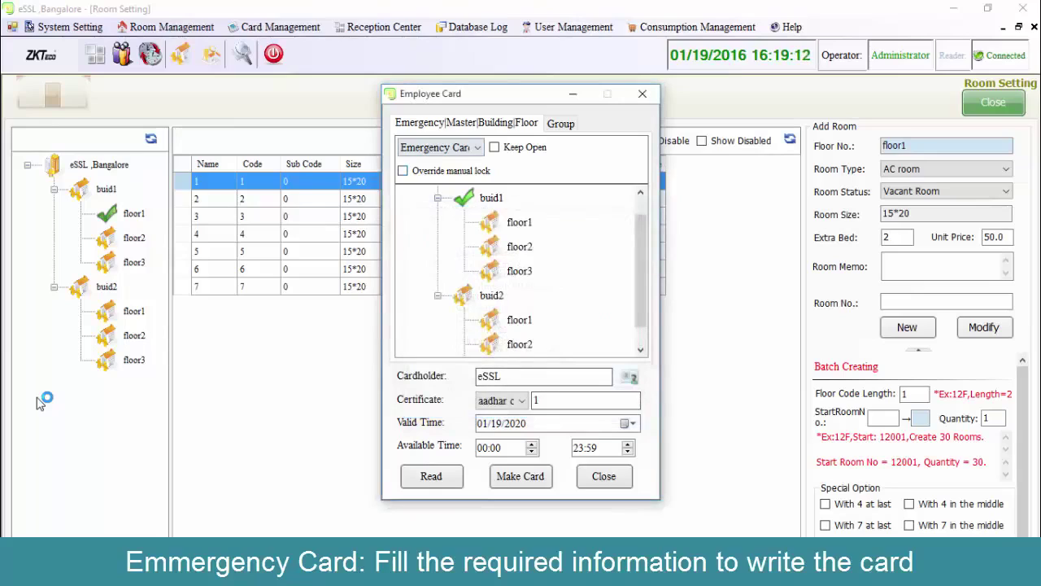
Write a second Emergency Card with Override manual lock and Keep Open enabled.
key(space)
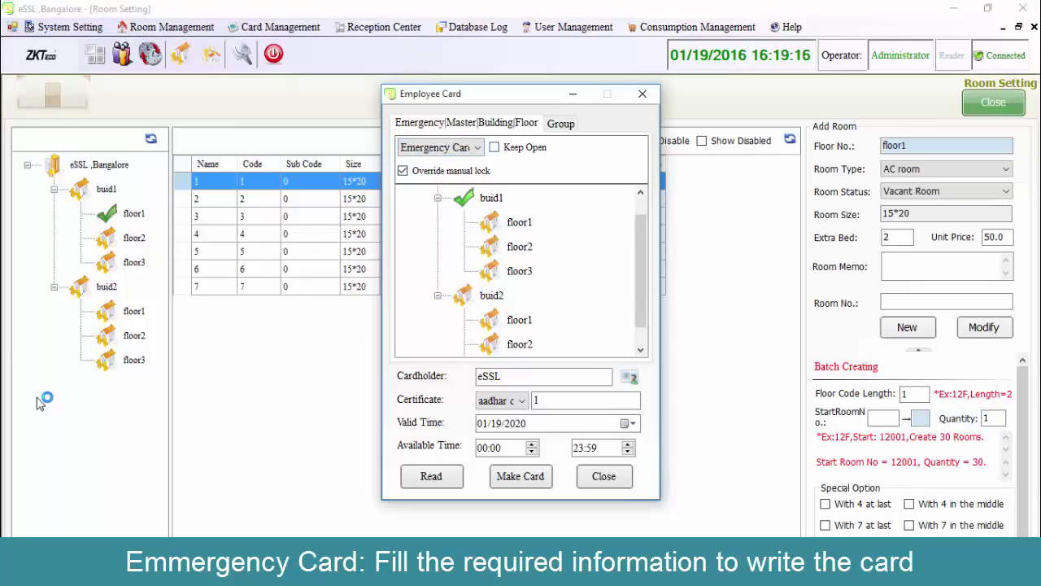
key(space)
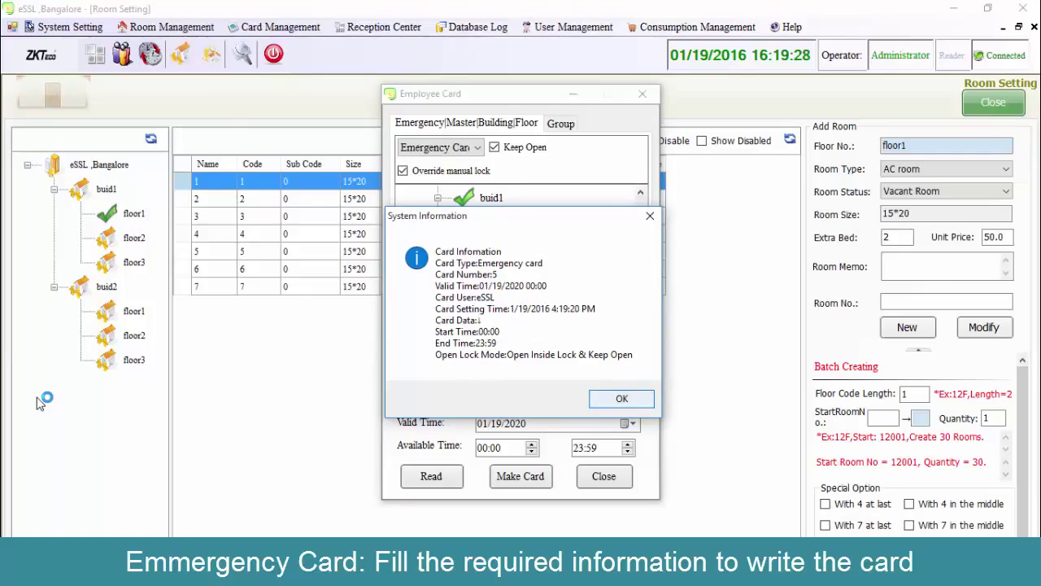
key(Return)
key(alt+Down)
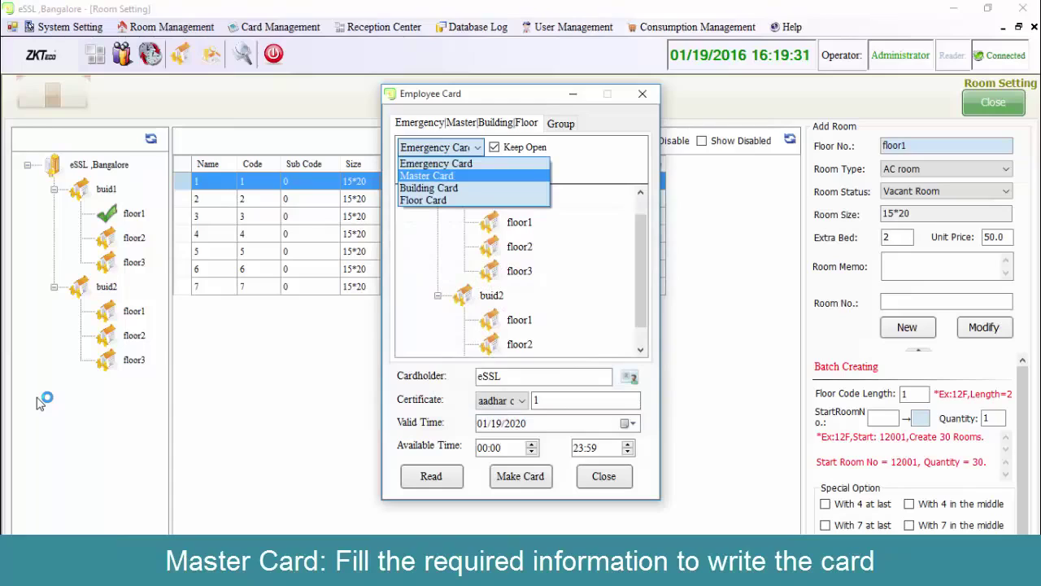
Write a normal Master Card for eSSL with keep open turned off.
key(Return)
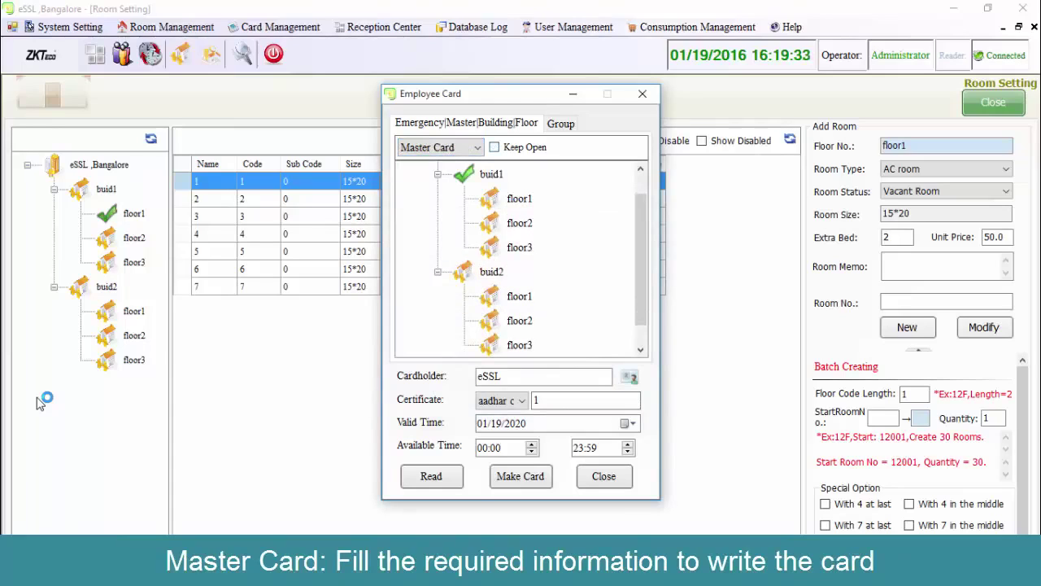
key(Tab)
key(space)
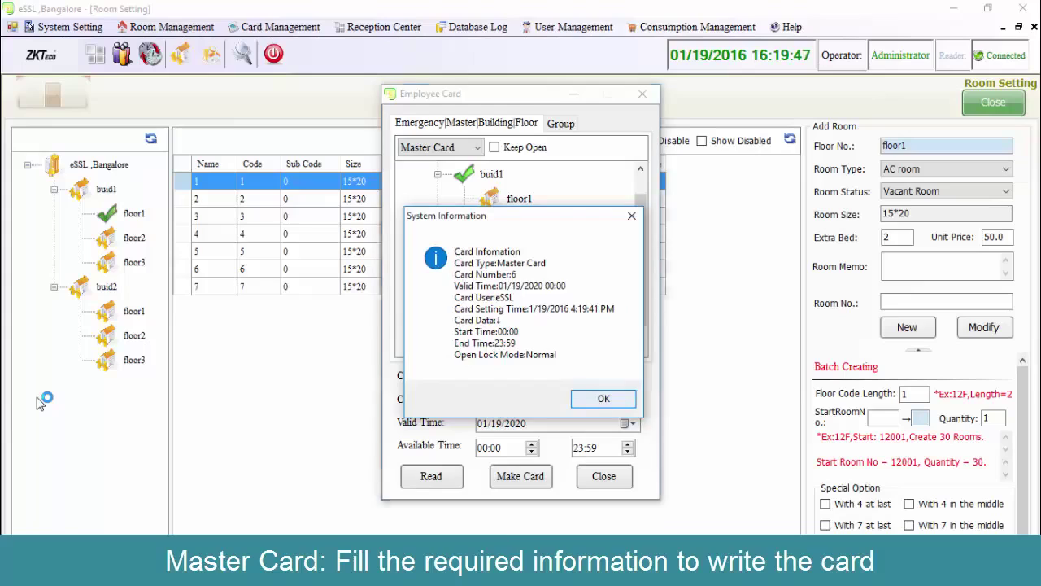
key(Return)
Write a second Master Card in keep-open mode.
key(space)
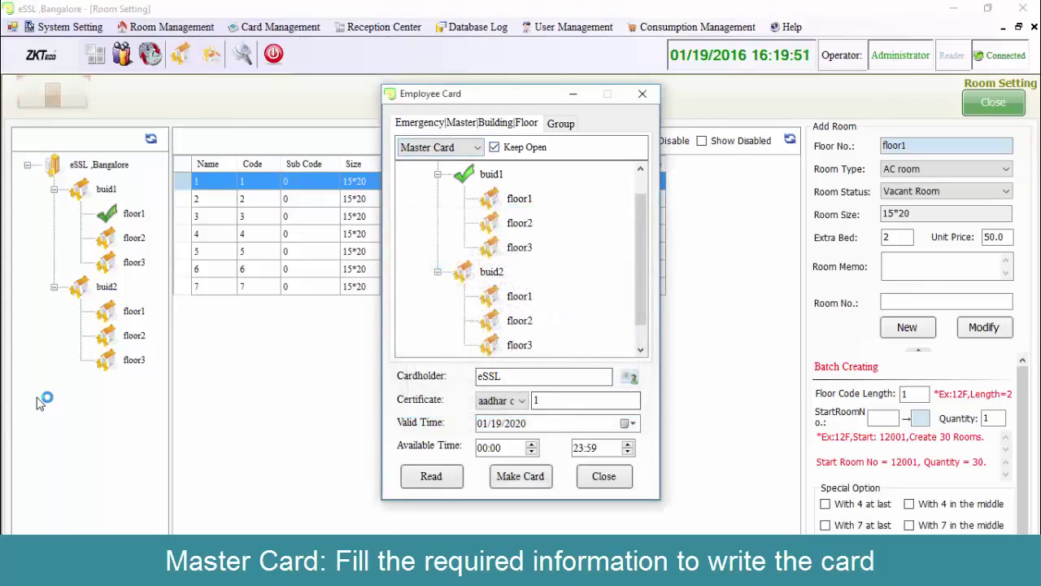
key(Return)
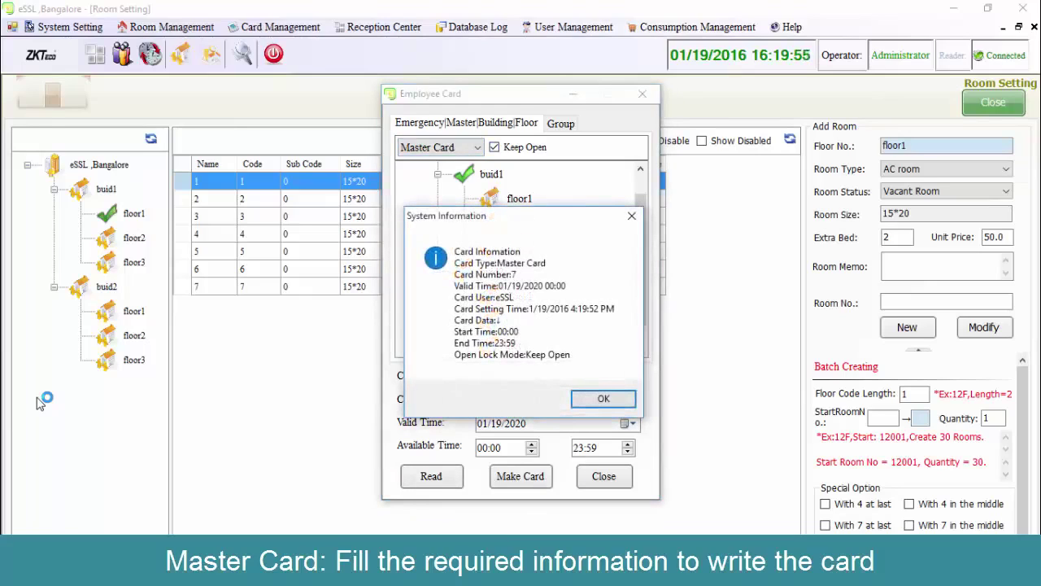
key(Return)
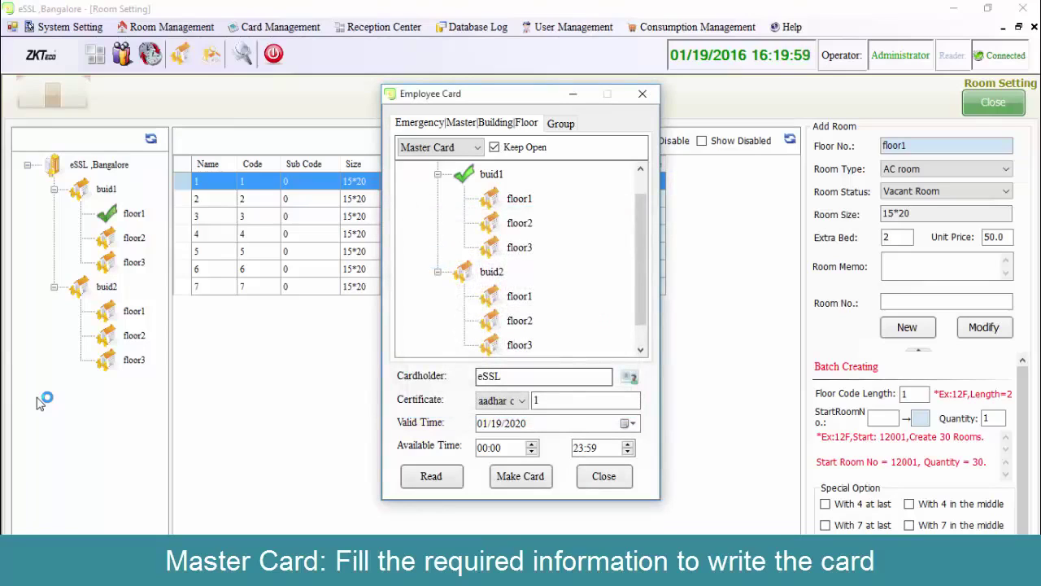
key(alt+Down)
key(Down)
key(Down)
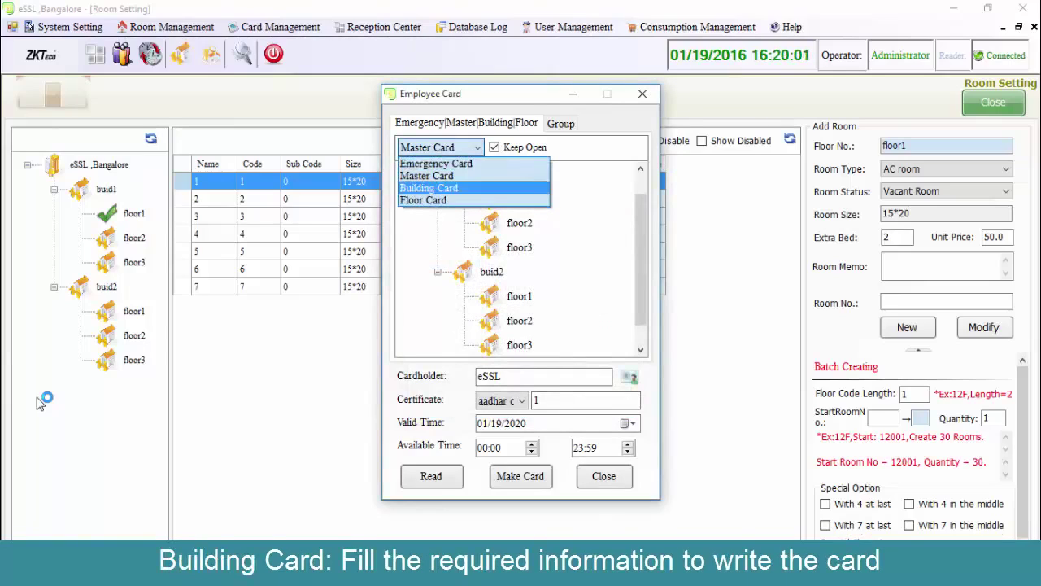
Write a Building Card assigned to building buid2.
key(Return)
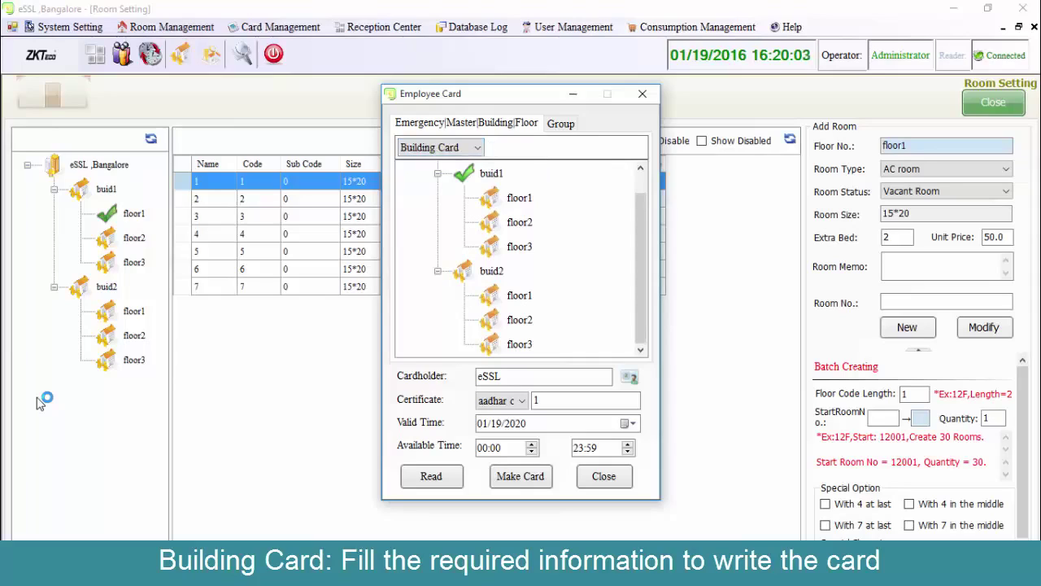
key(Down)
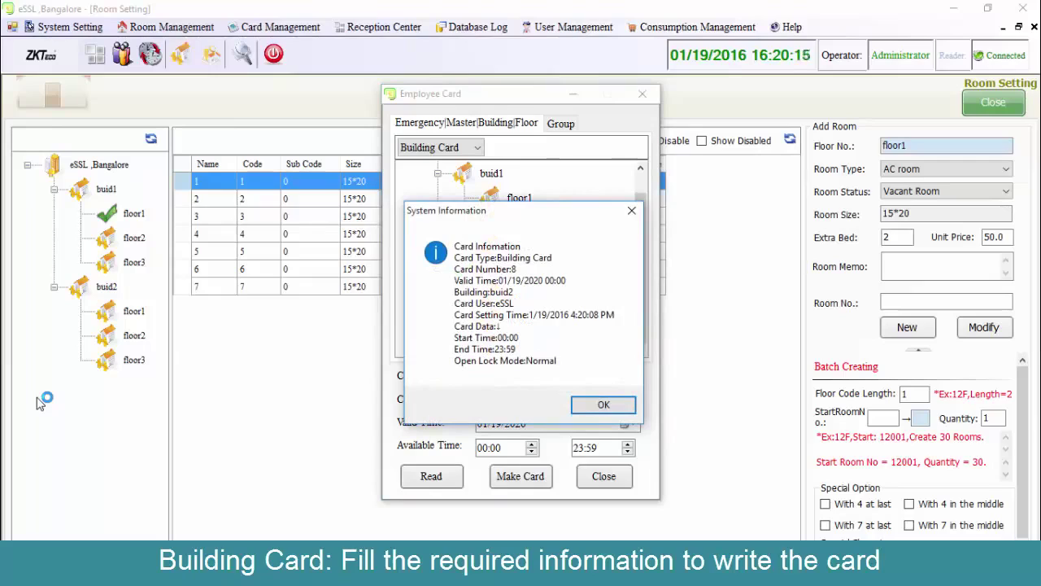
key(Return)
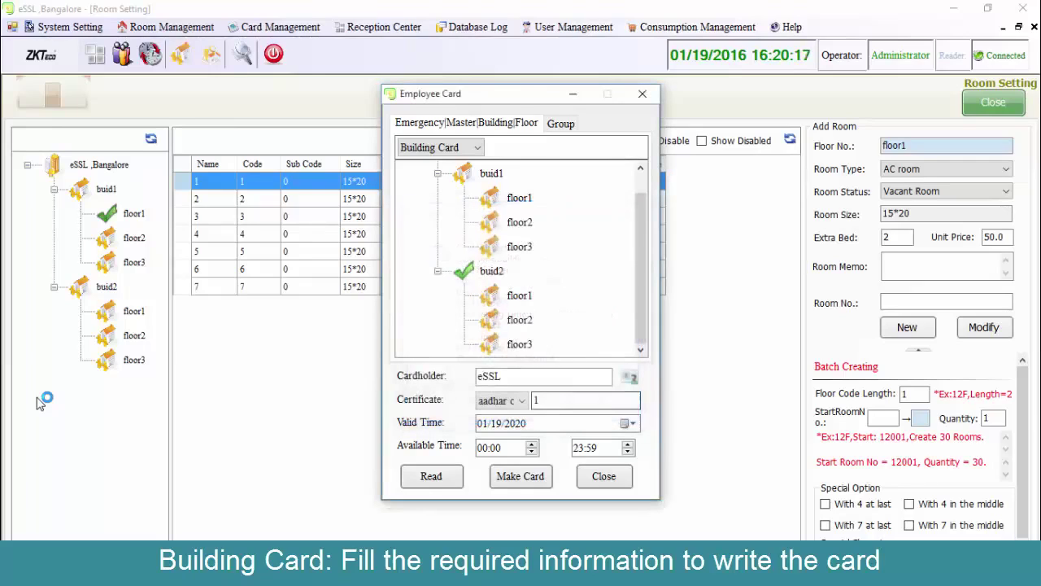
Write a Floor Card for buid1 floor1, then close the Employee Card window.
key(alt+Down)
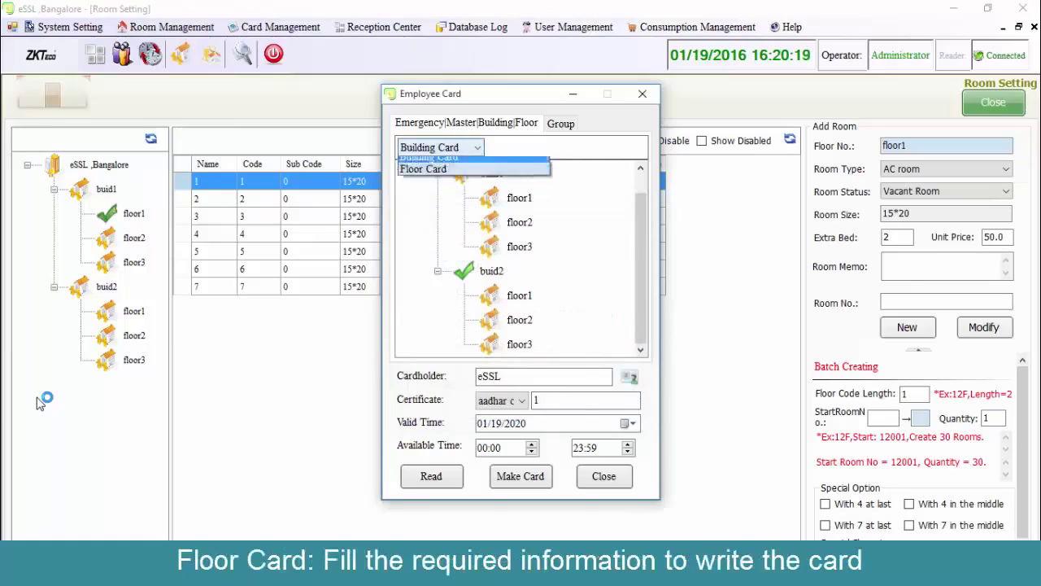
key(Down)
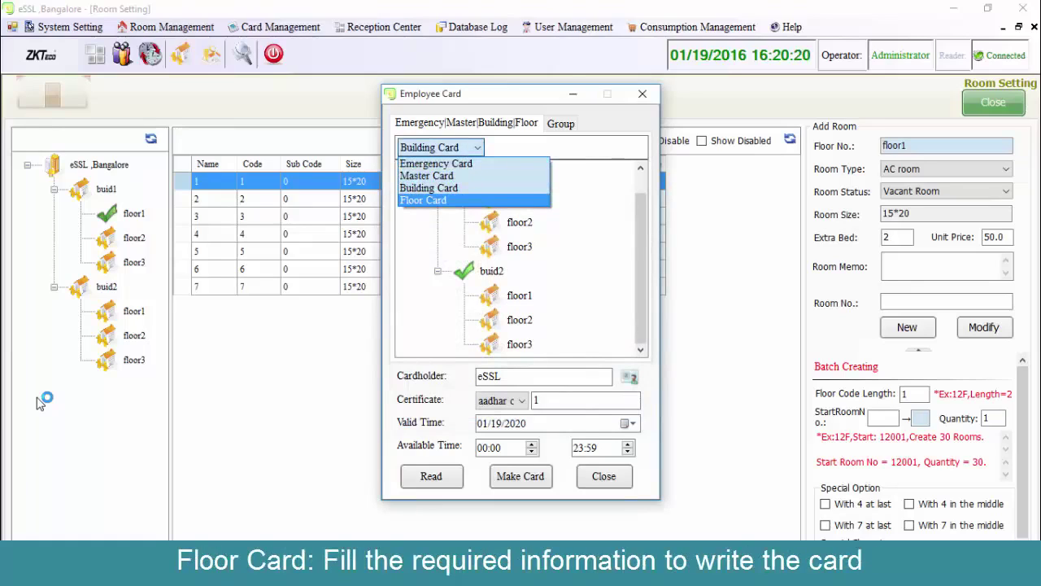
key(Return)
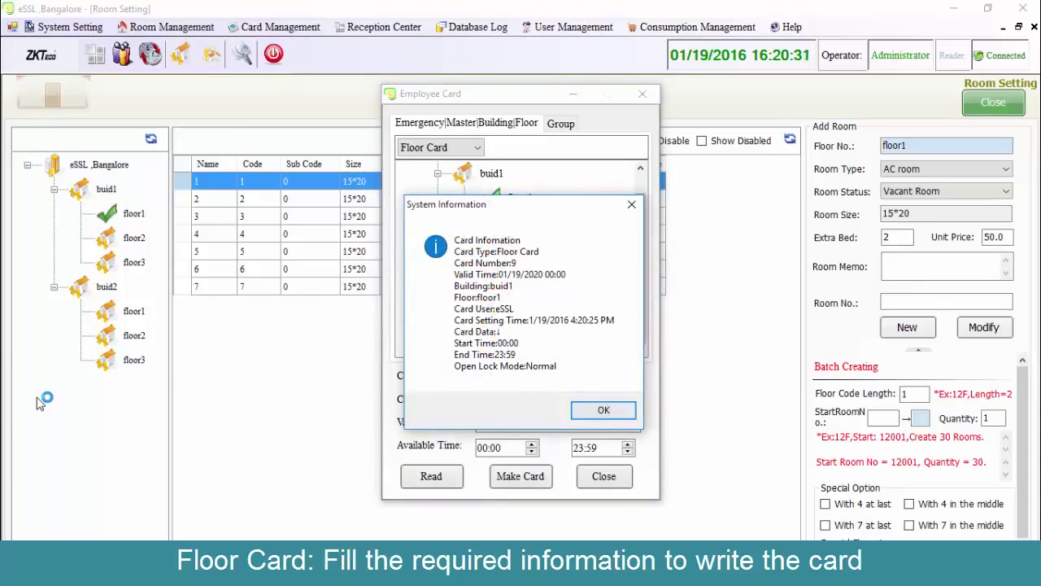
key(Return)
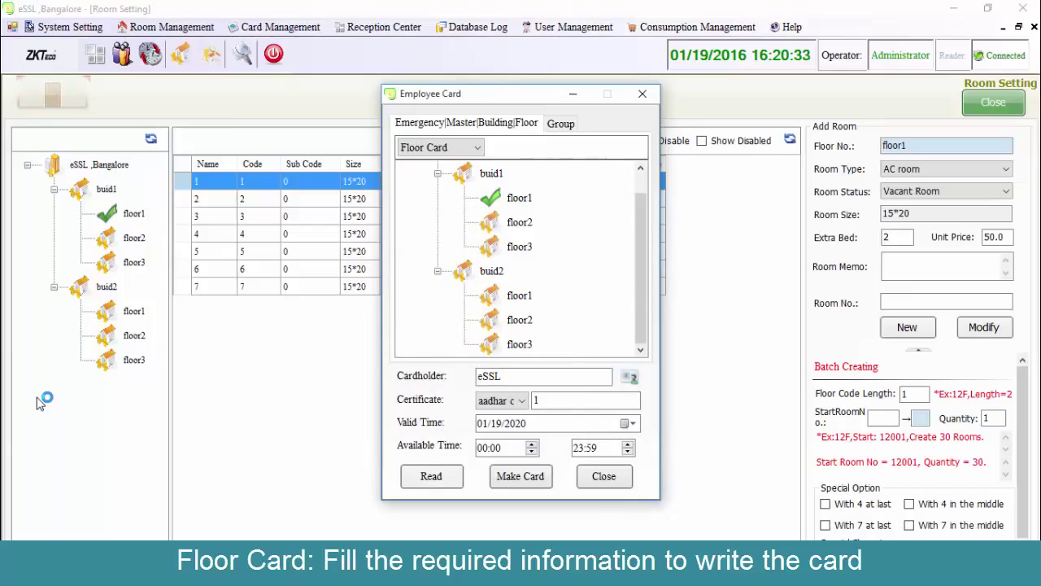
key(Escape)
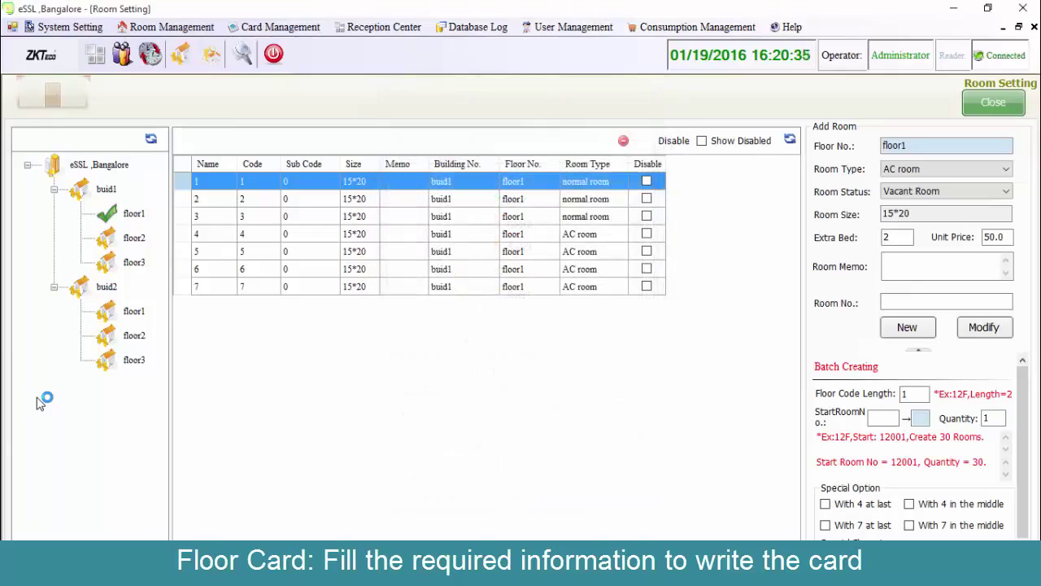
Read the floor card on the encoder to view its details.
key(alt+c)
key(Down)
key(Down)
key(Down)
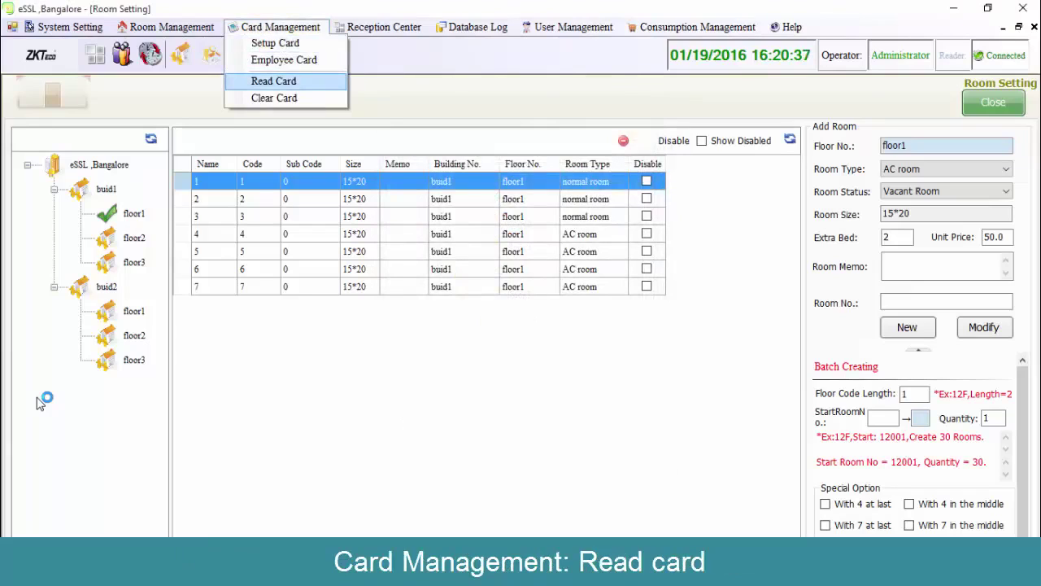
key(Return)
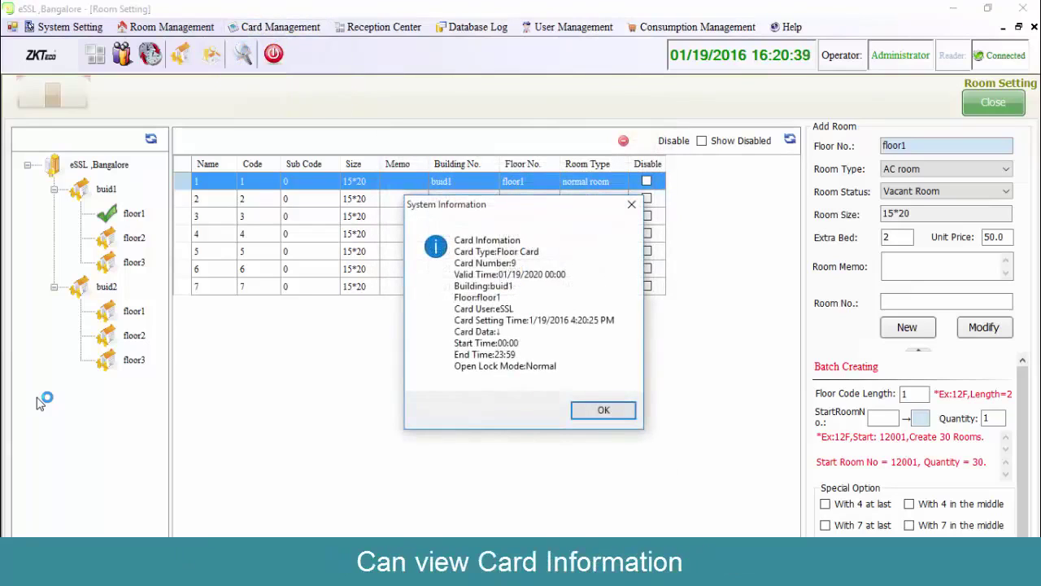
key(Return)
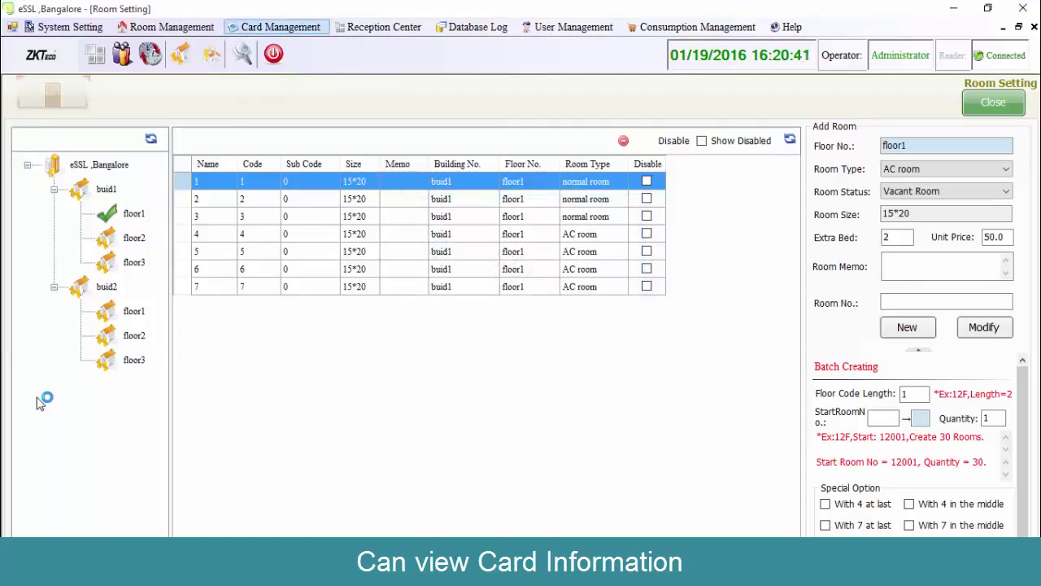
Clear the card's data, confirming the logout with Yes.
key(alt+c)
key(Down)
key(Down)
key(Down)
key(Down)
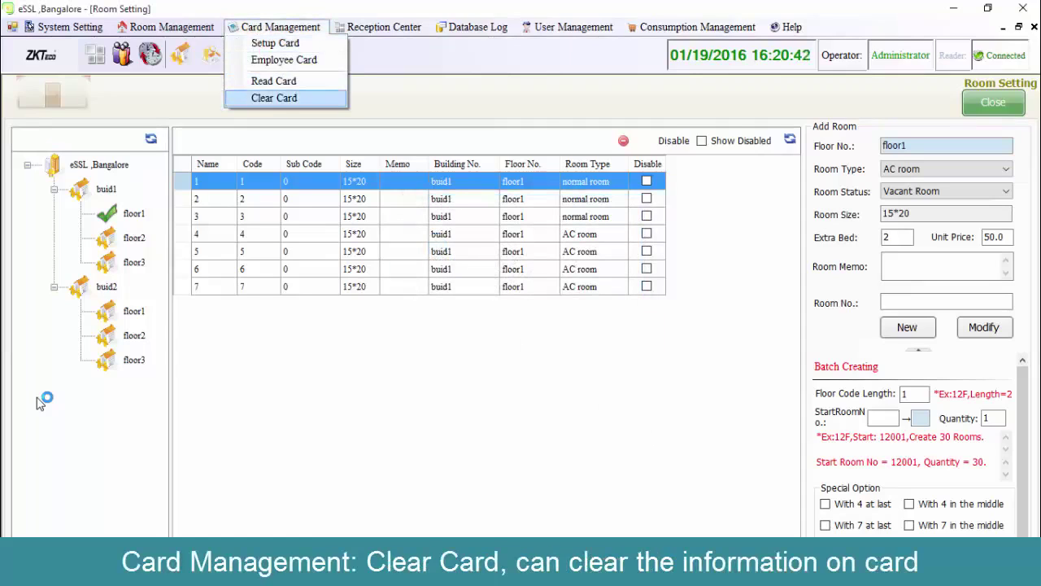
key(Return)
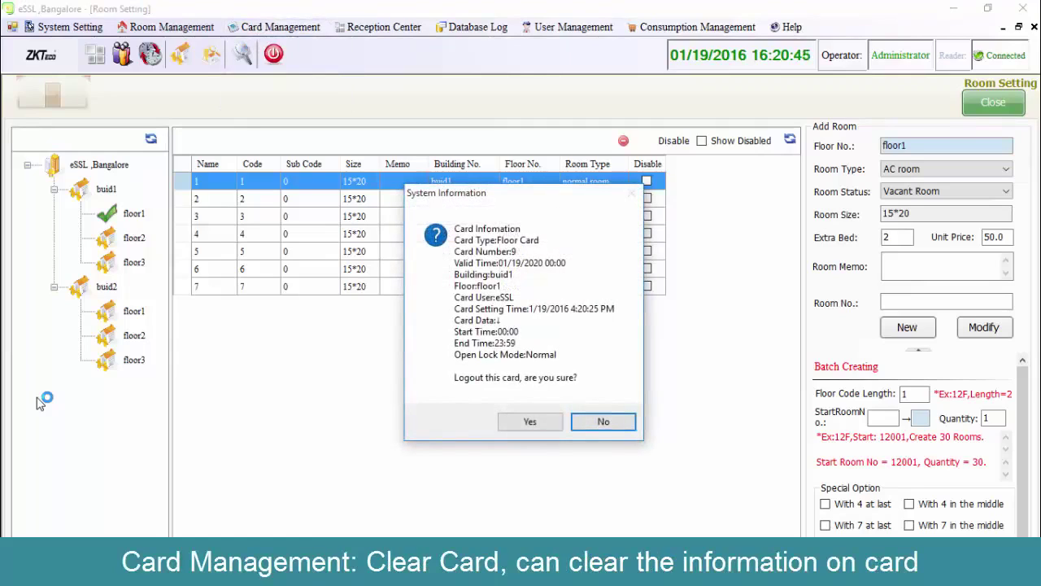
key(Left)
key(Return)
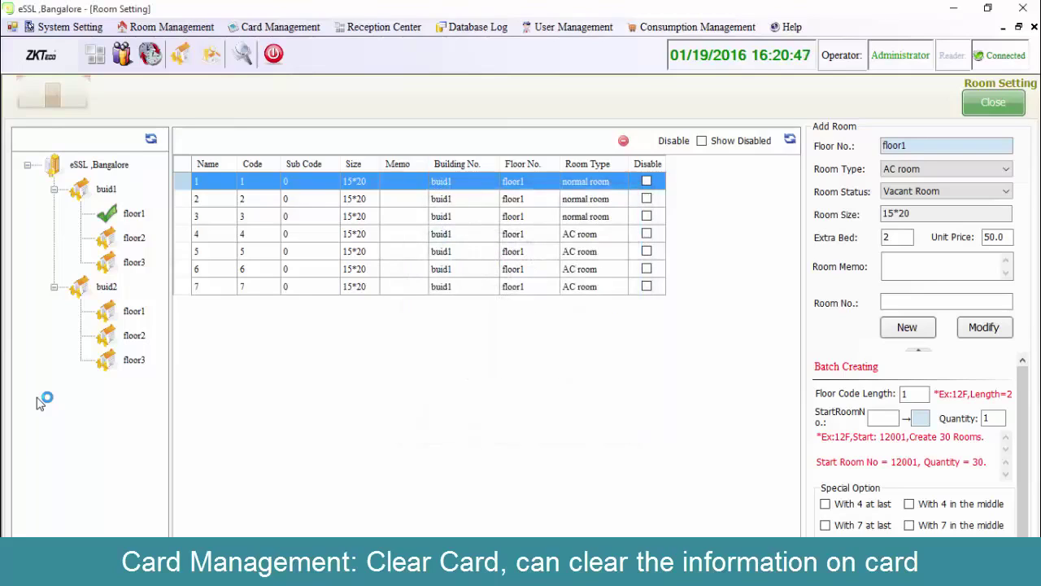
Re-read the card to verify it is now empty.
key(alt+c)
key(Down)
key(Down)
key(Down)
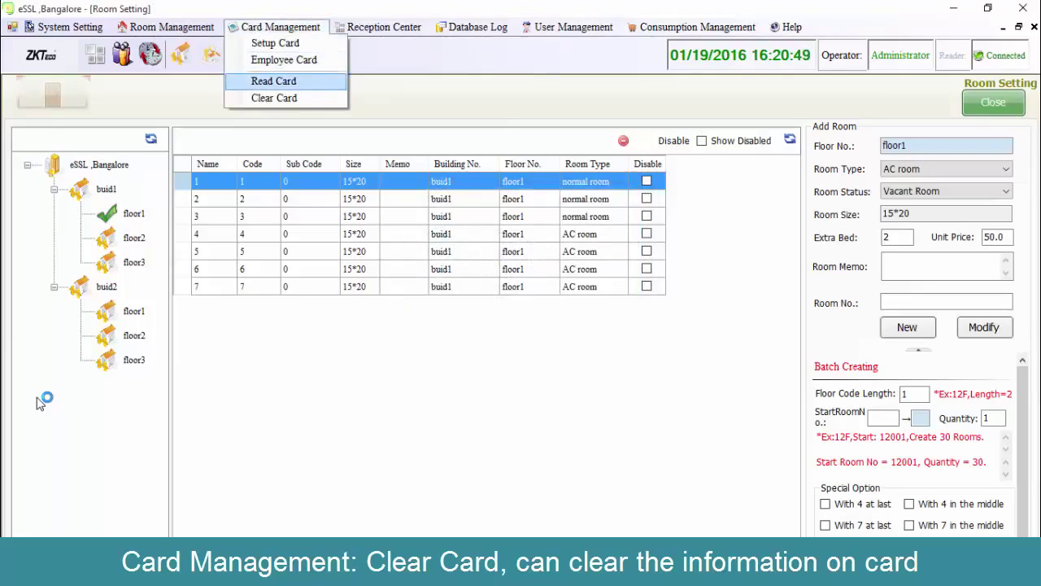
key(Return)
key(Return)
key(alt+r)
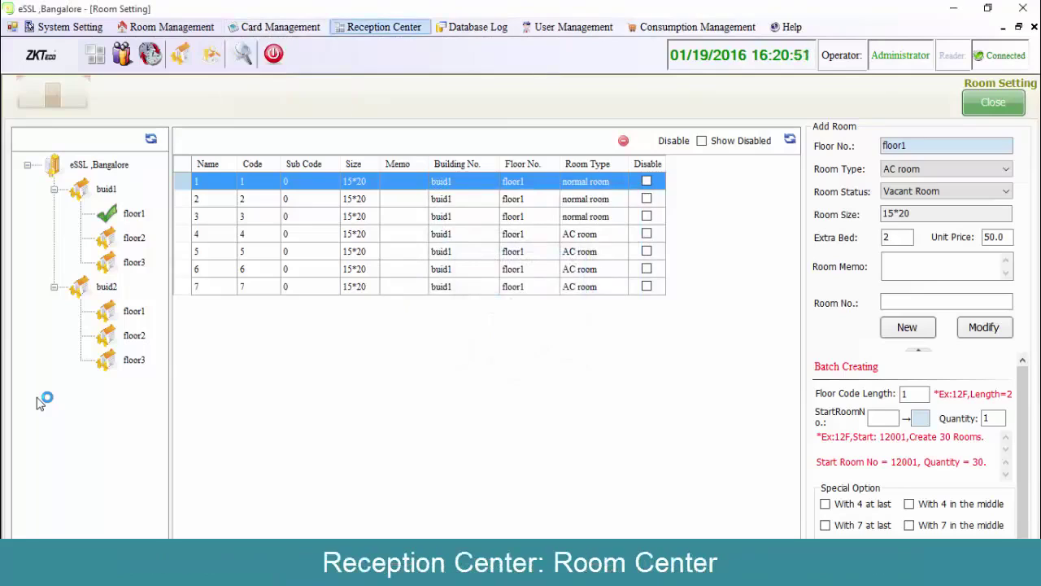
In Room Center, check guest eSSL into room 4 with passport as the ID type.
key(Down)
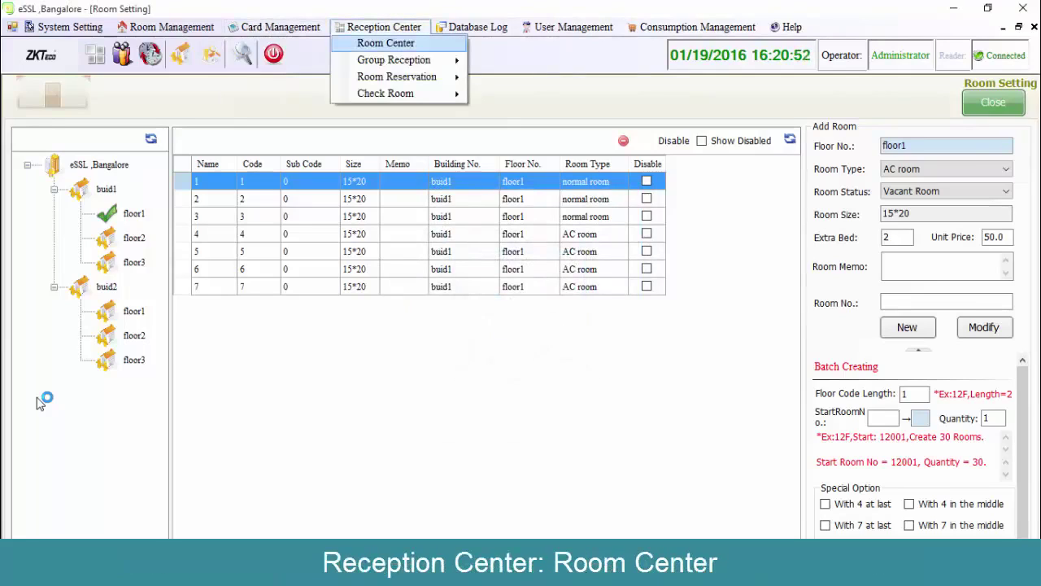
key(Return)
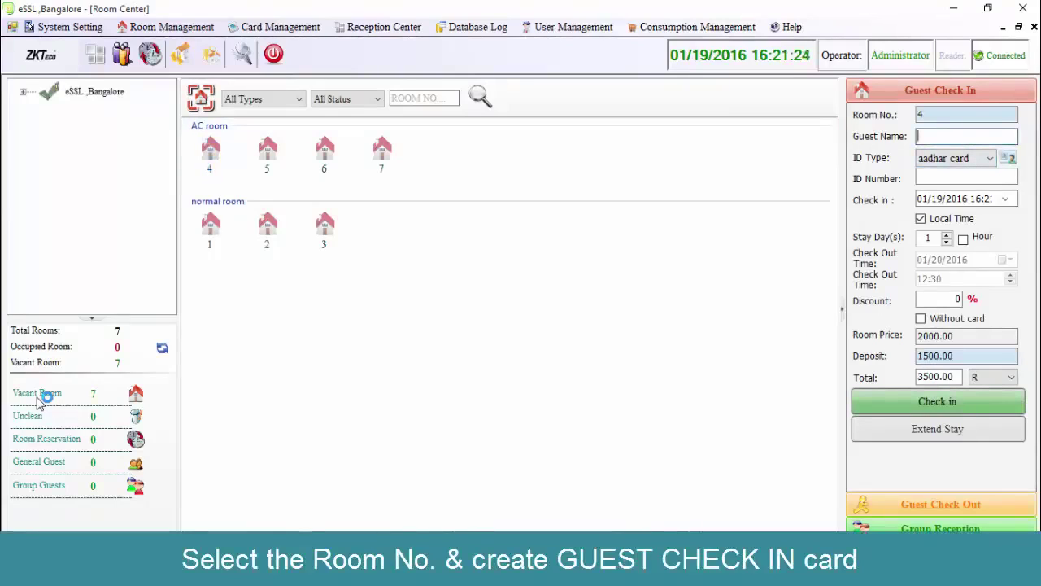
text(SSL)
key(Tab)
key(alt+Down)
key(Down)
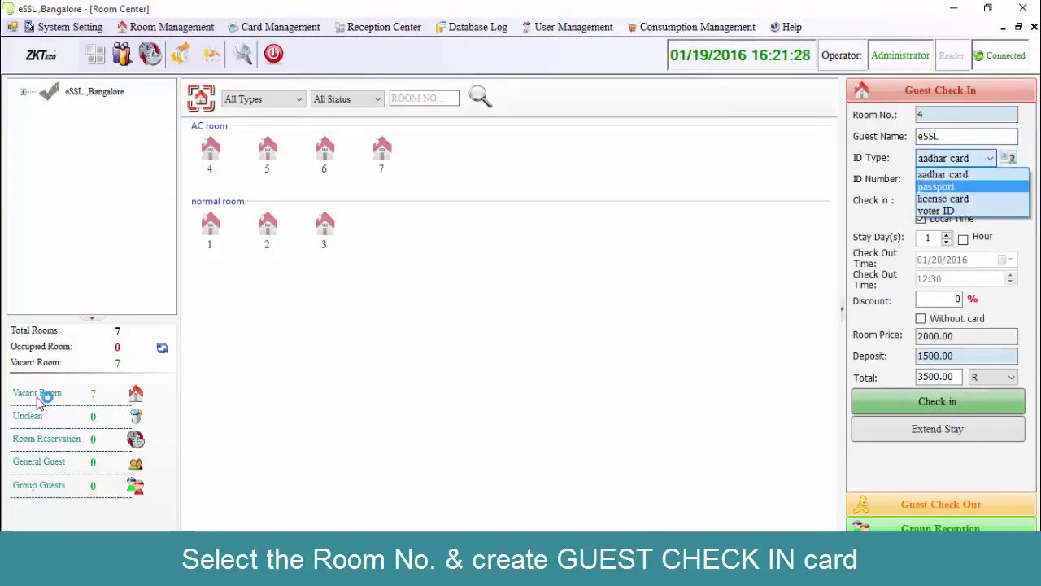
key(Return)
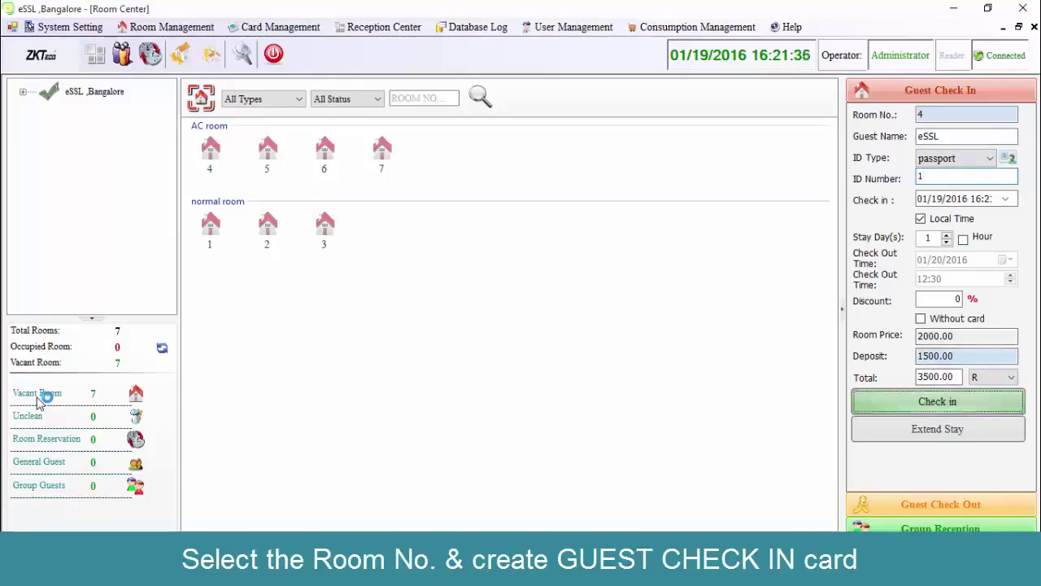
key(Return)
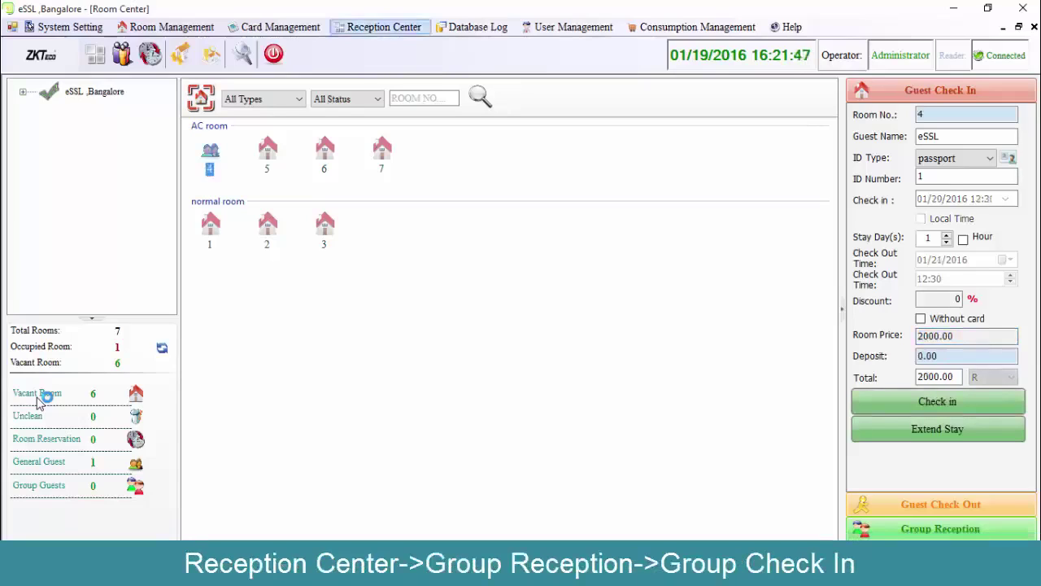
Navigate the Reception menu to Group Reception's Group Check in option.
key(alt+c)
key(Down)
key(Right)
key(Down)
key(Up)
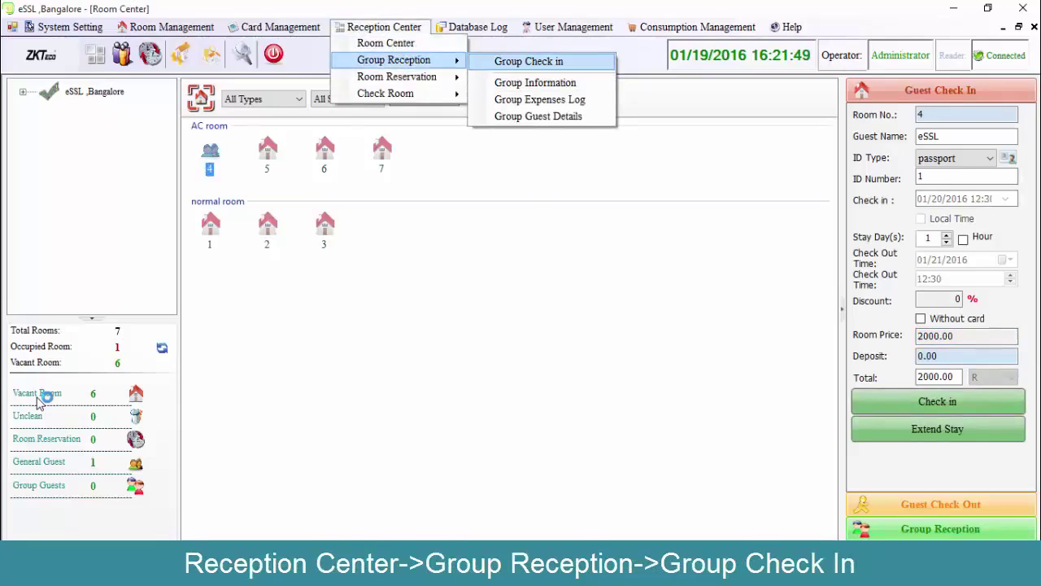
In Group Check in, start adding a new travel agency named eSSL.
key(Return)
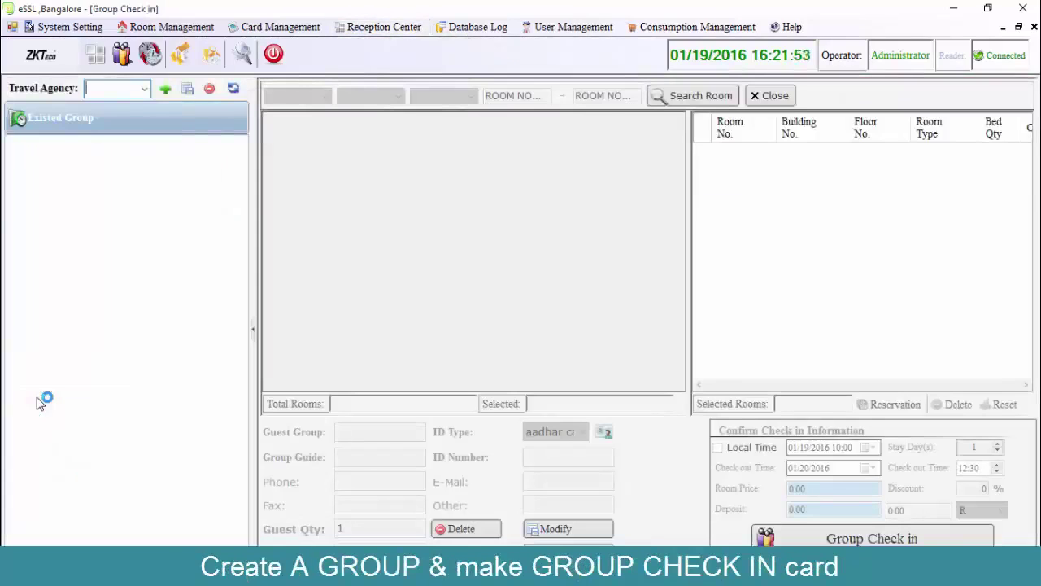
text(eSSL)
key(Return)
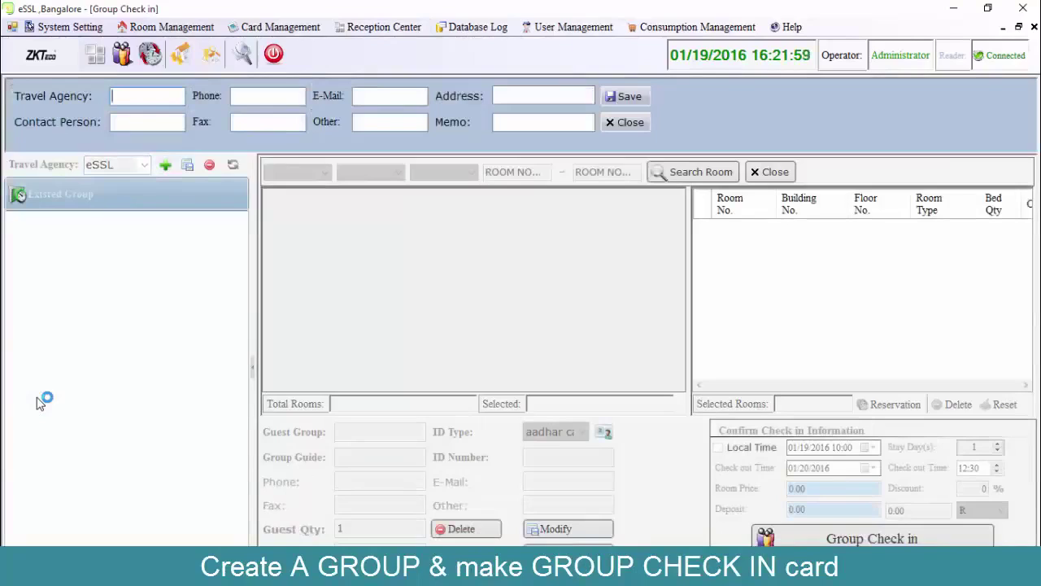
text(eSSL)
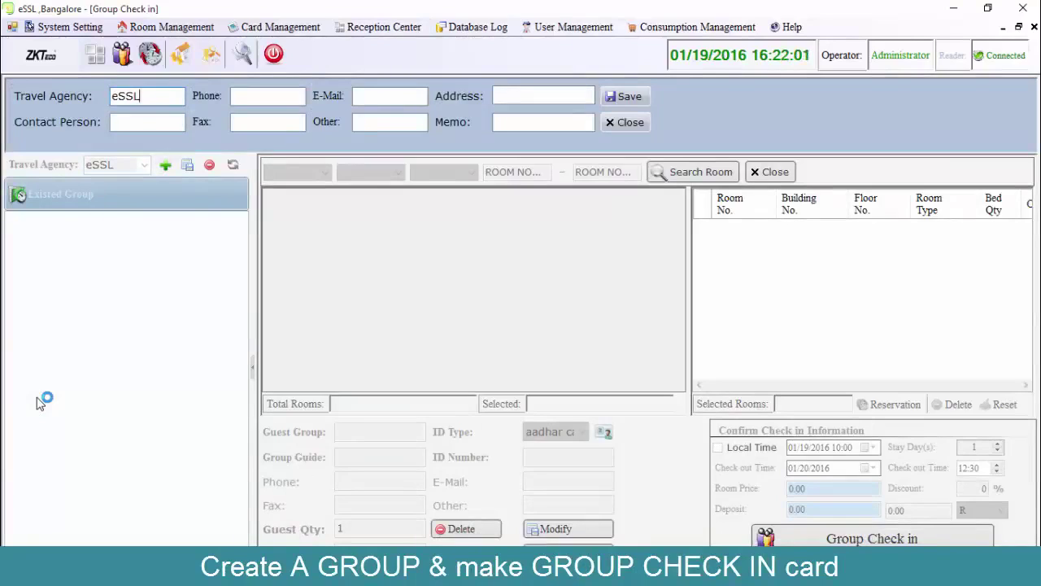
Enter the agency's phone number, e-mail and address.
key(Tab)
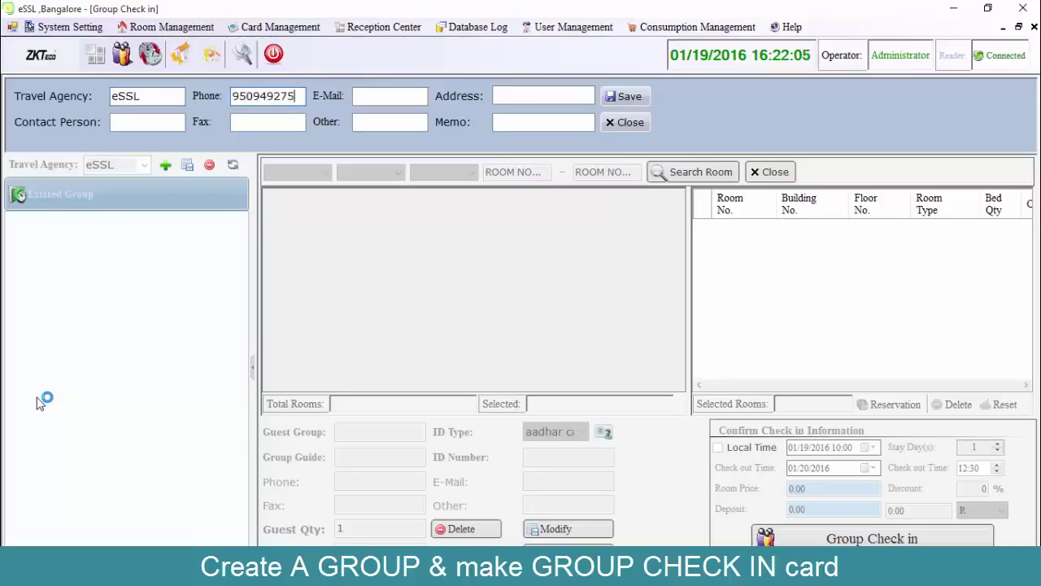
key(Tab)
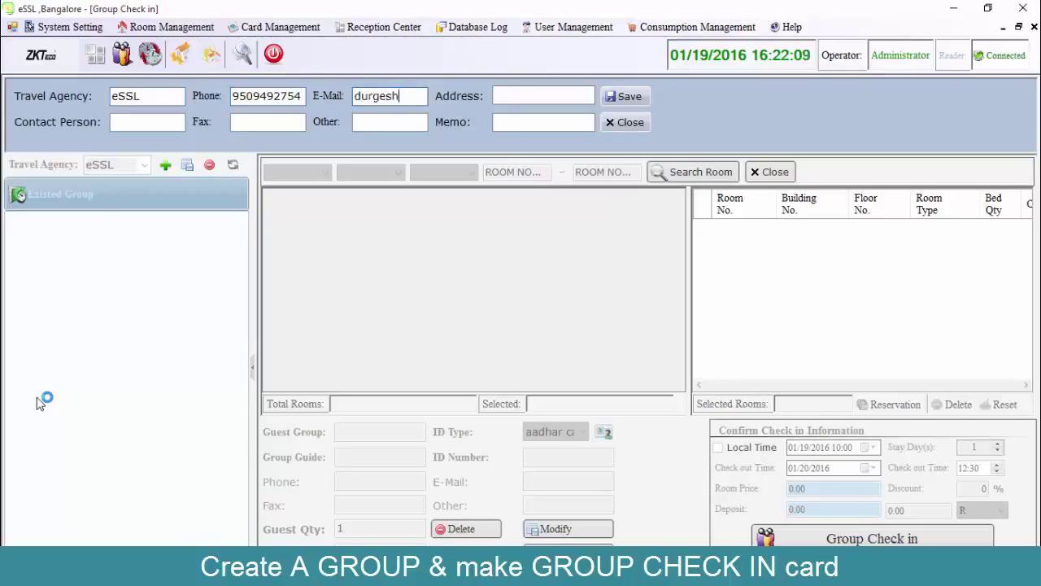
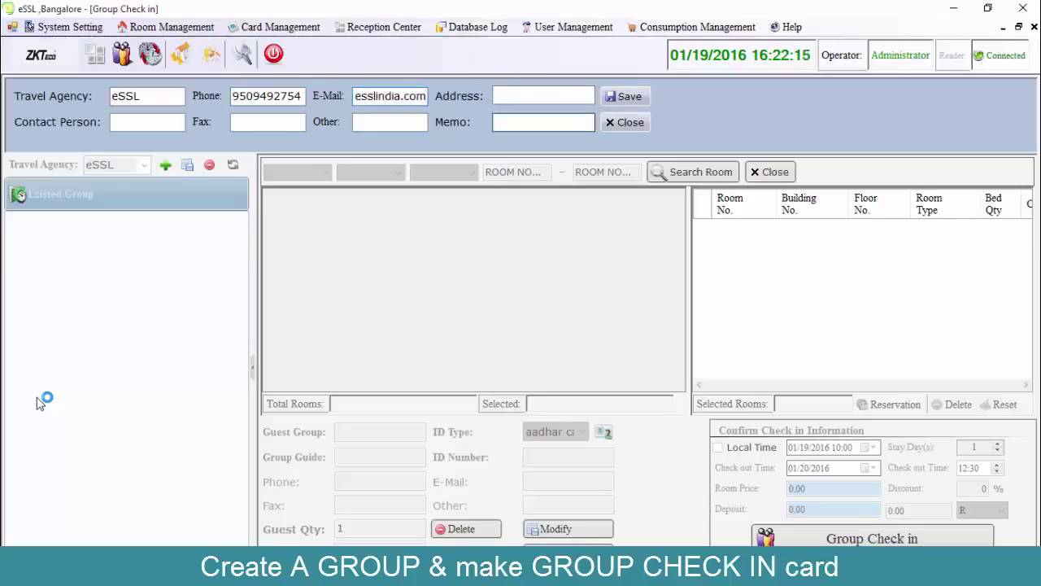
key(Tab)
text(eSSL)
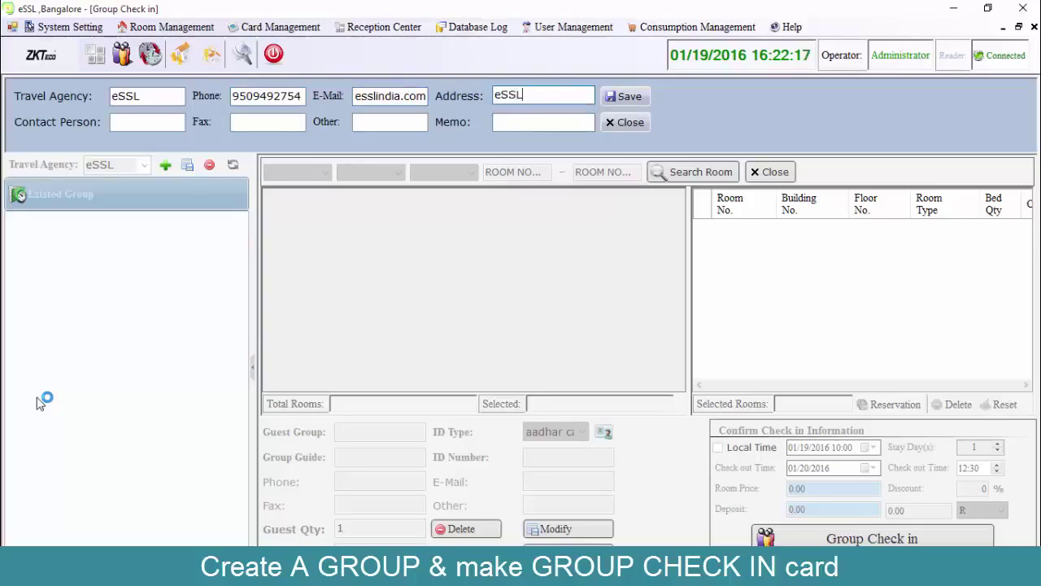
text(,Bangalore)
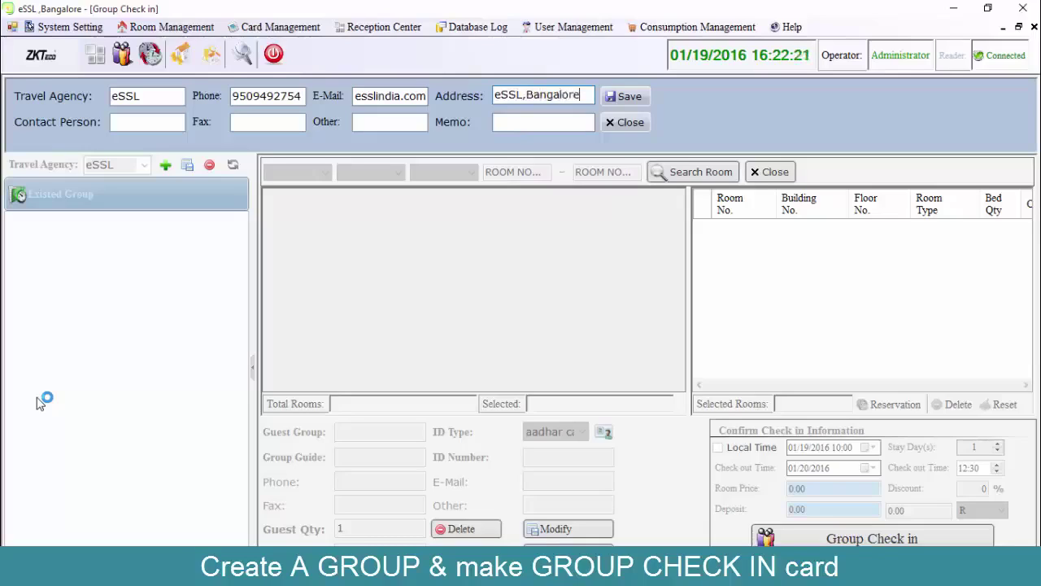
Enter the contact person and fax number, then save the travel agency.
key(Tab)
text(eSSL)
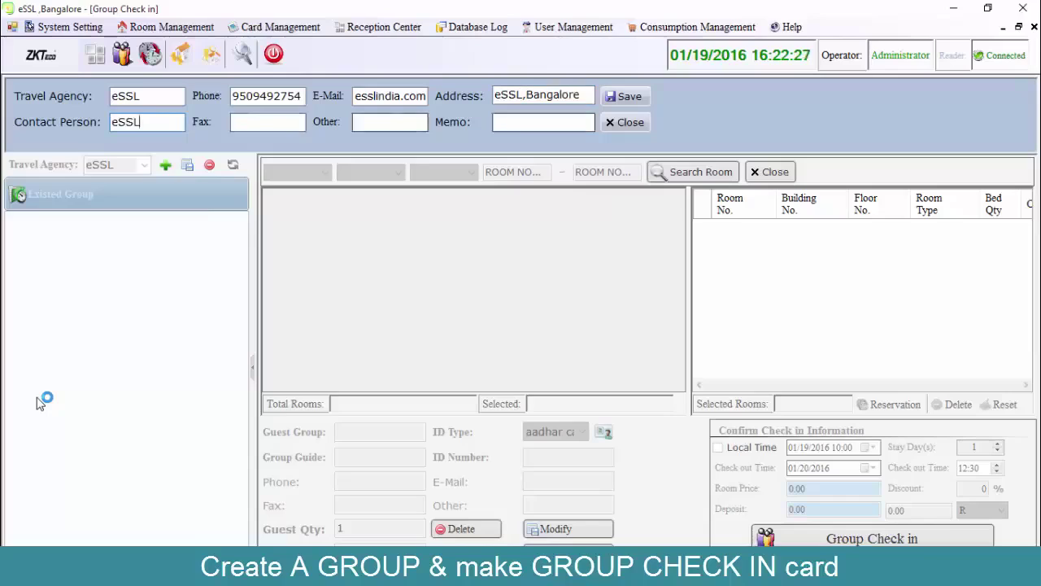
key(Tab)
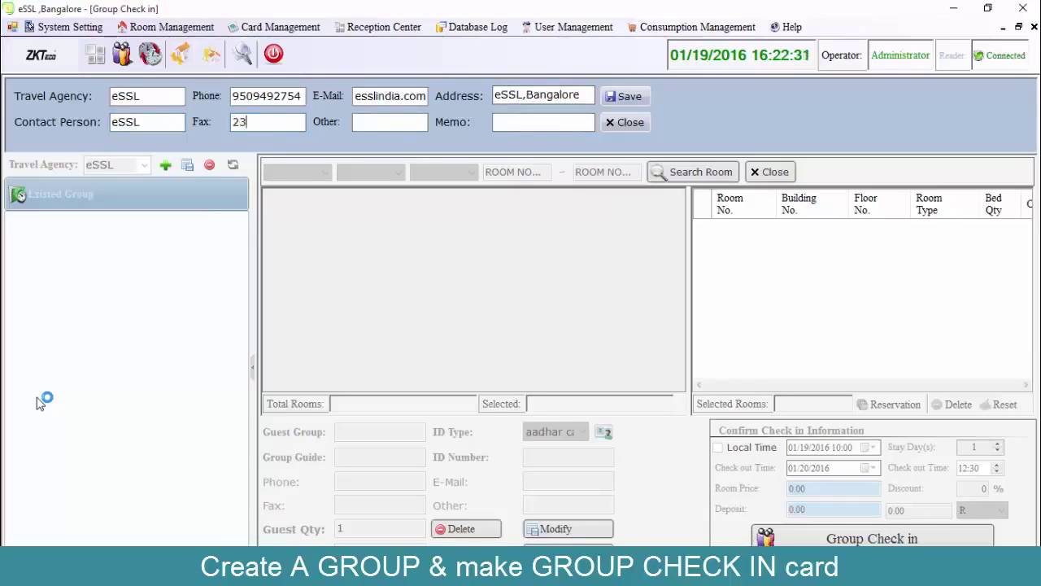
key(Tab)
key(Tab)
key(Tab)
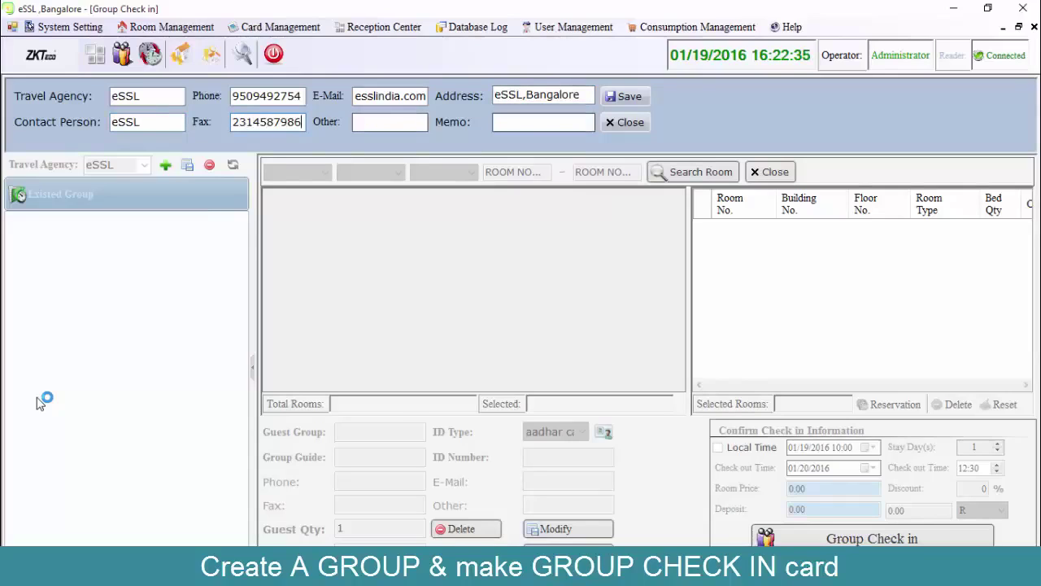
key(Return)
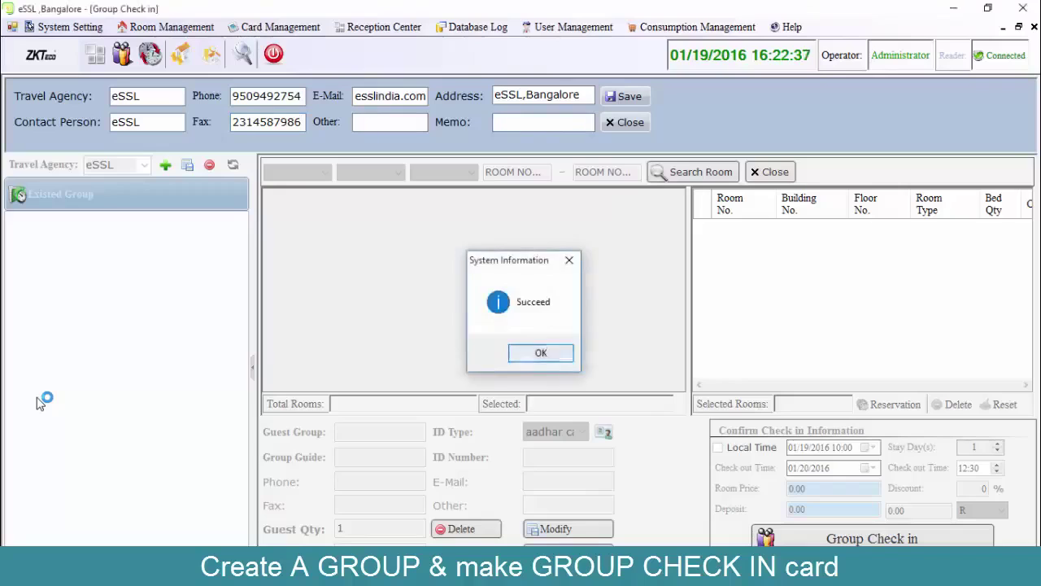
key(Return)
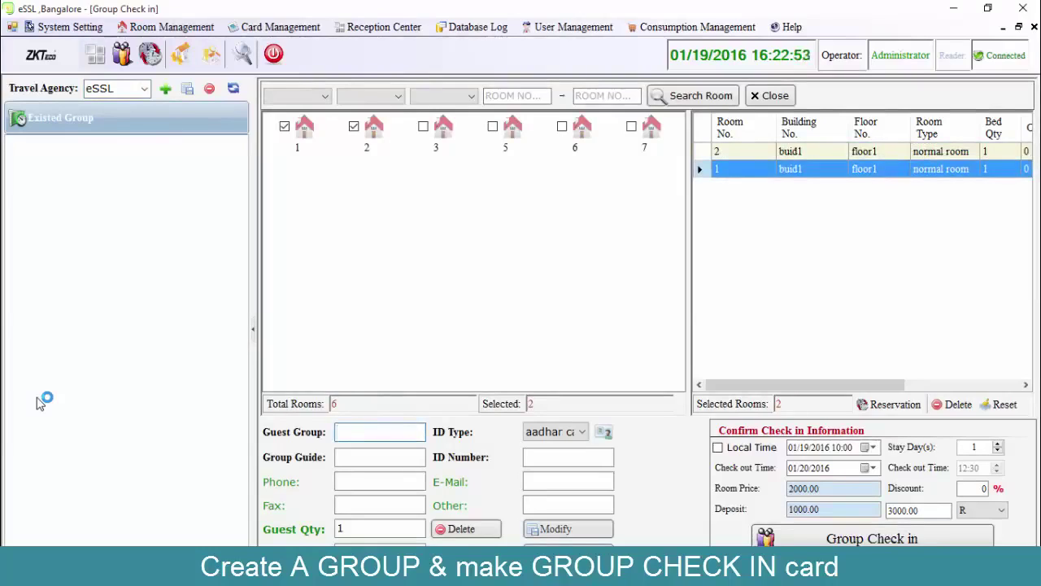
Enter group name esslindia, the guide's name, phone and fax numbers, and 5 guests.
text(esslindia)
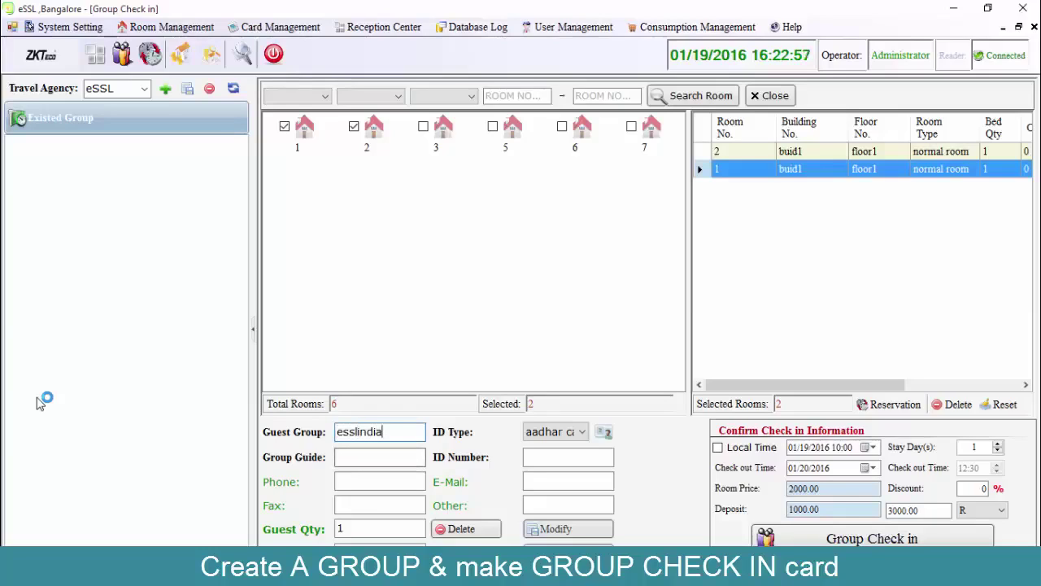
key(Tab)
text(durgesh)
key(Tab)
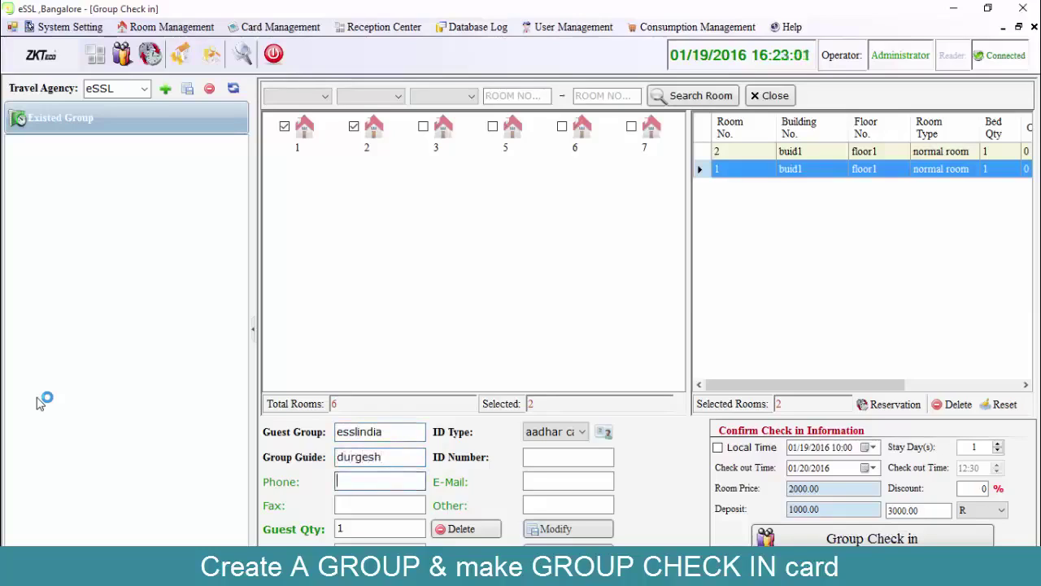
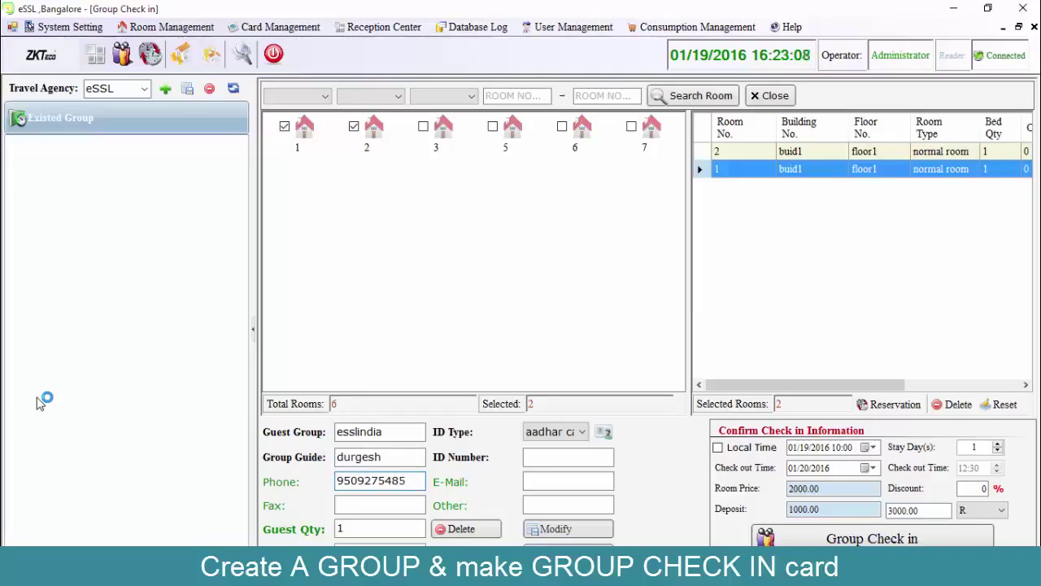
key(Tab)
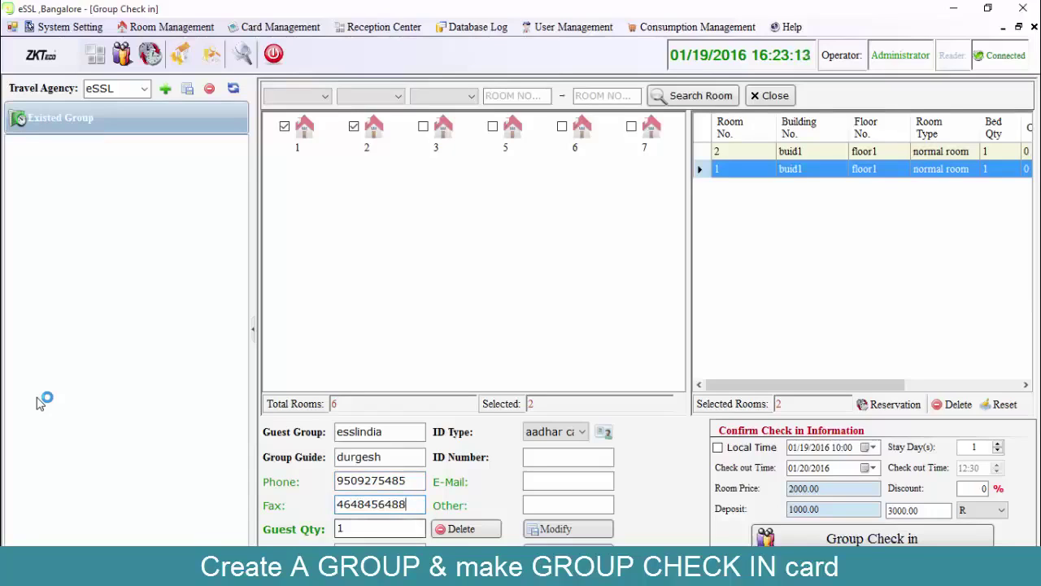
key(Tab)
text(5)
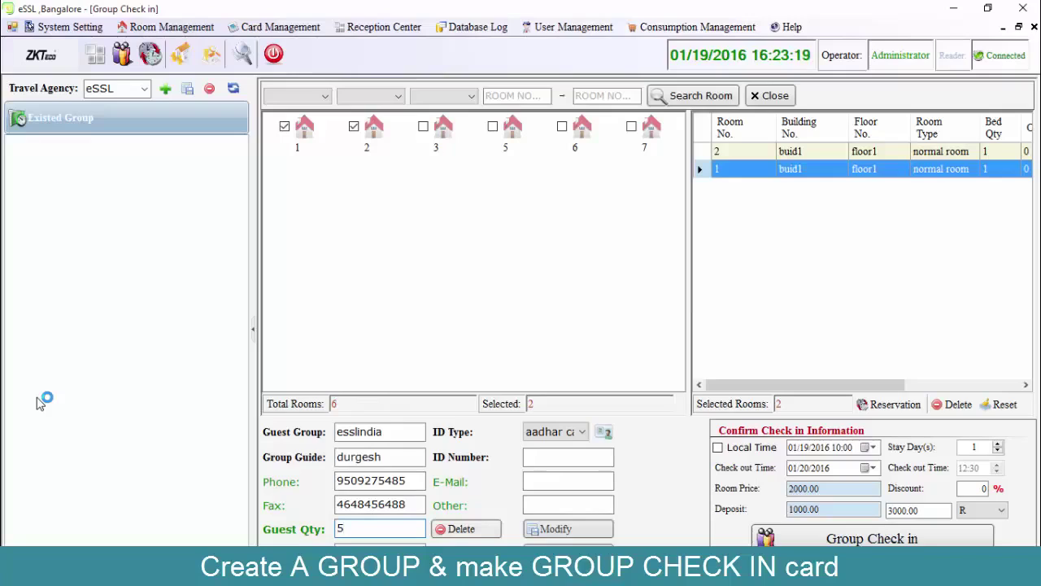
Set the group's ID type to license card with ID number 1.
key(Tab)
key(alt+Down)
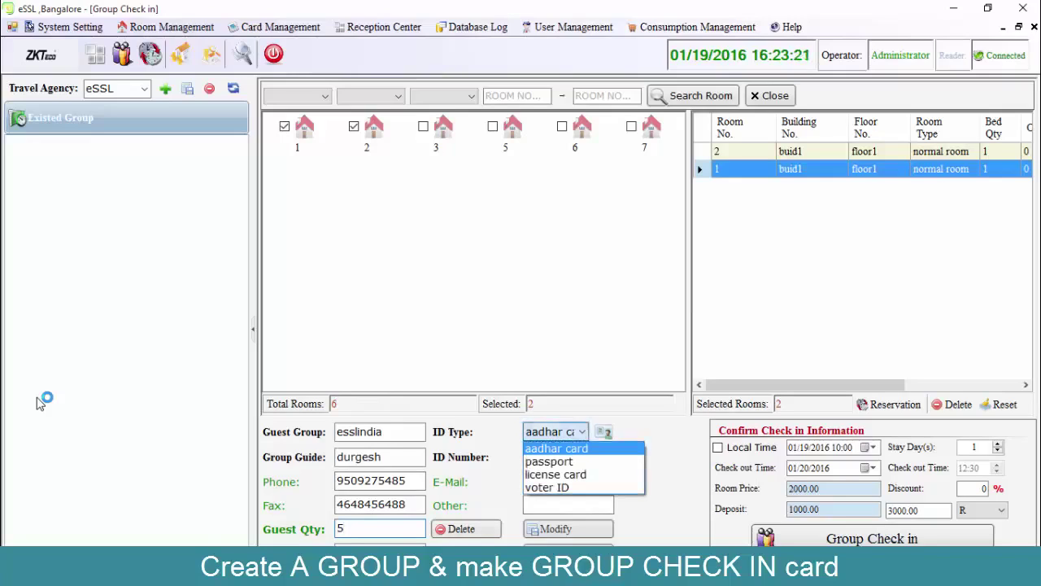
key(Down)
key(Down)
key(Return)
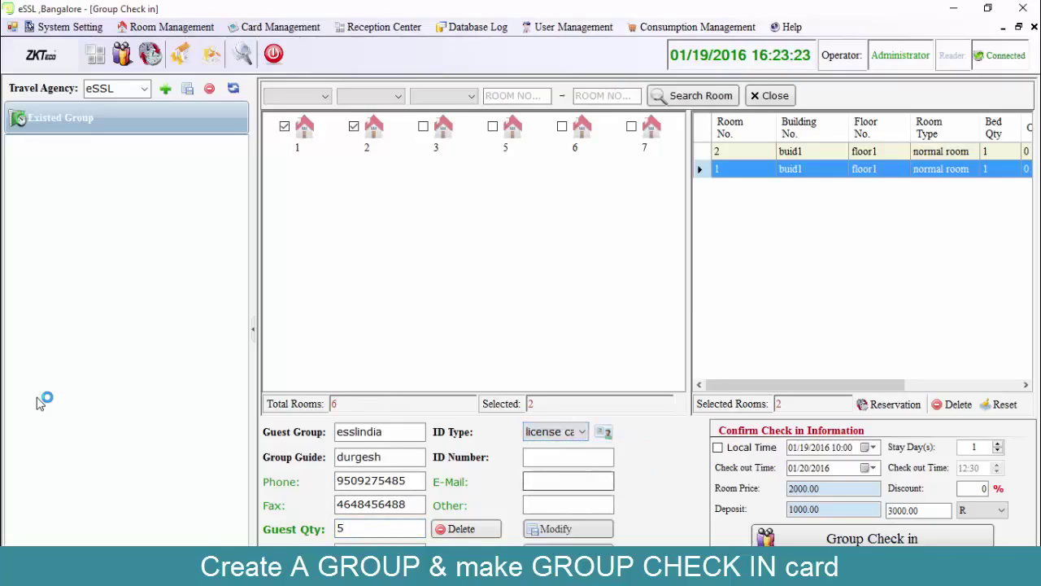
key(Tab)
text(1)
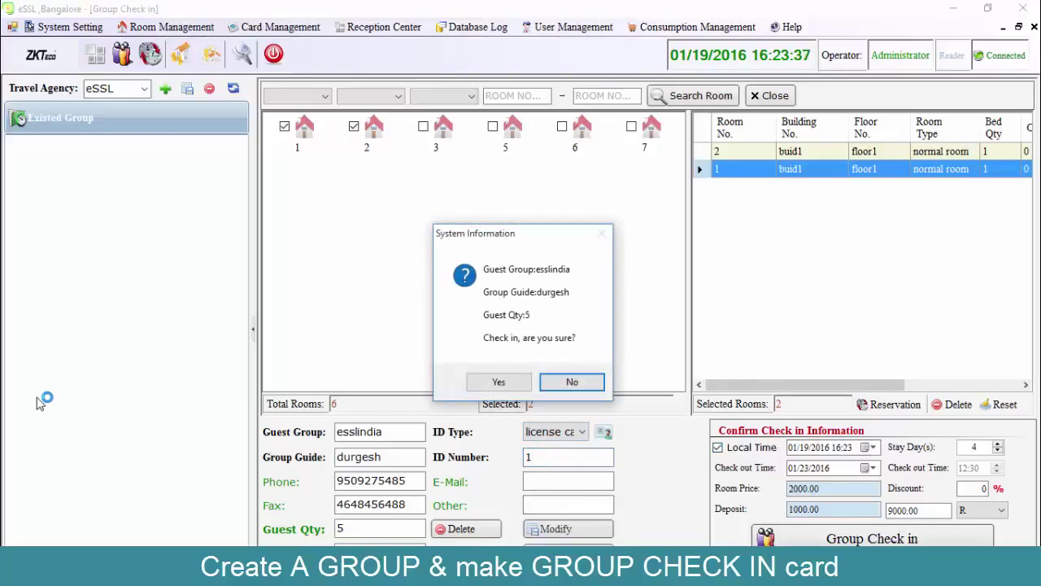
Confirm the group check-in and enter room 1's first guest name with ID number 1.
key(Left)
key(Return)
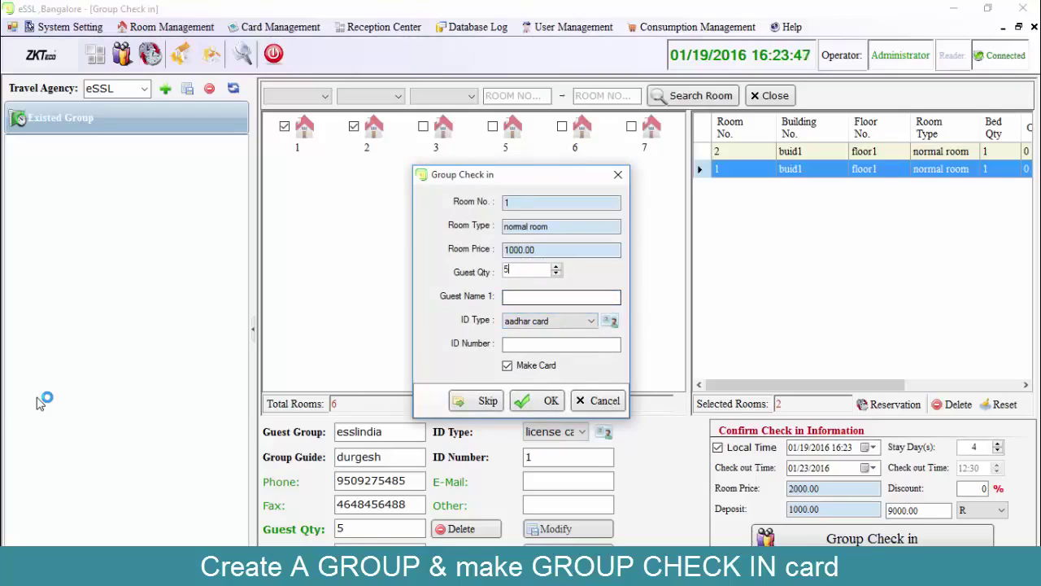
key(Tab)
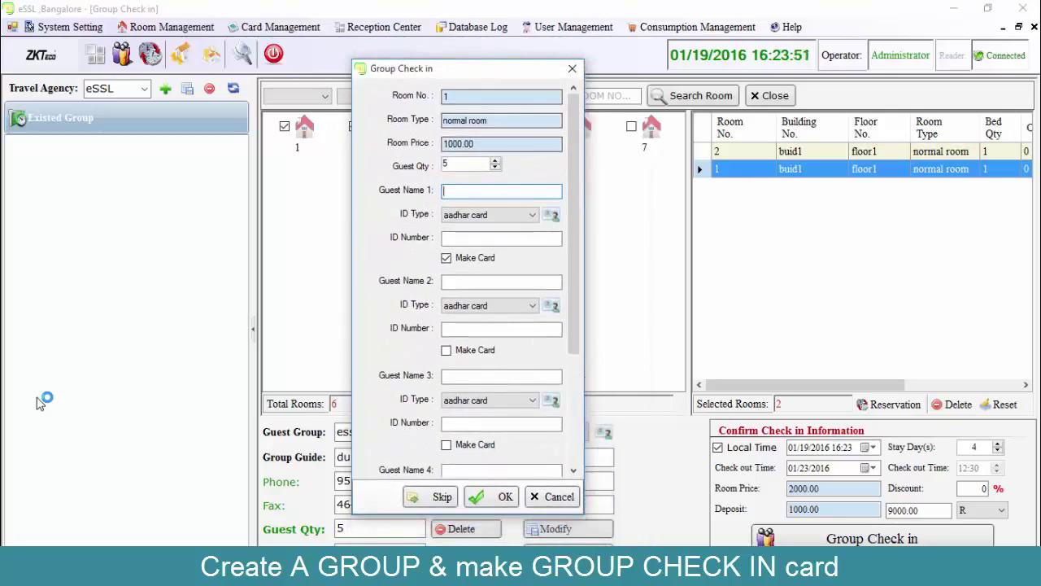
text(durges)
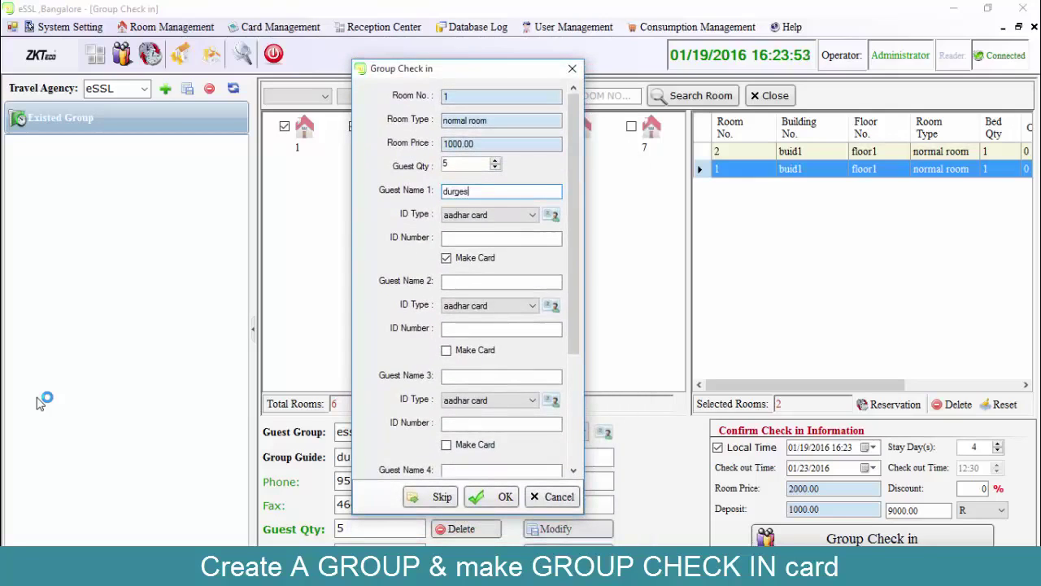
text(h 1)
key(Tab)
text(1)
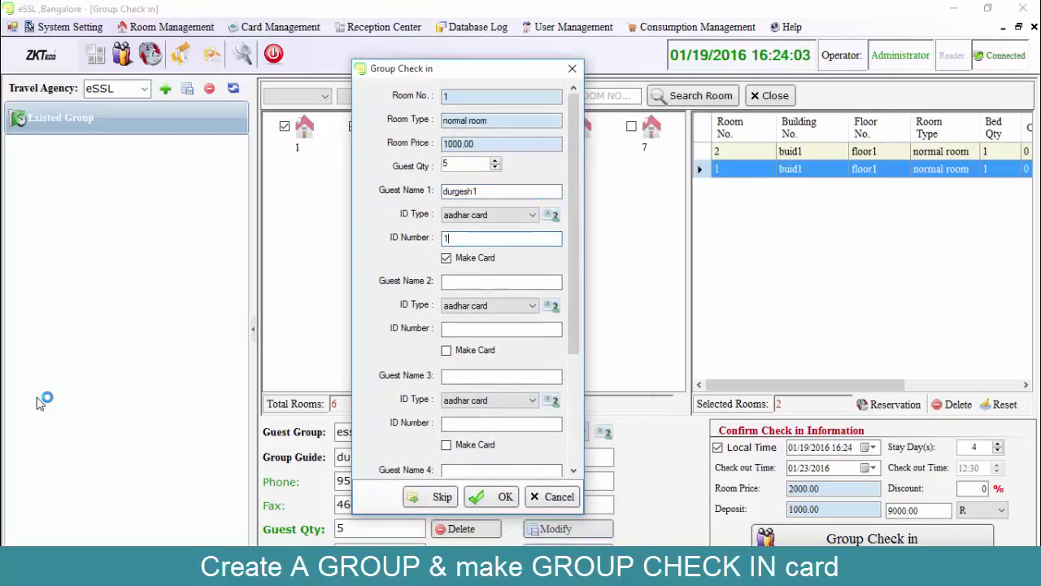
key(Return)
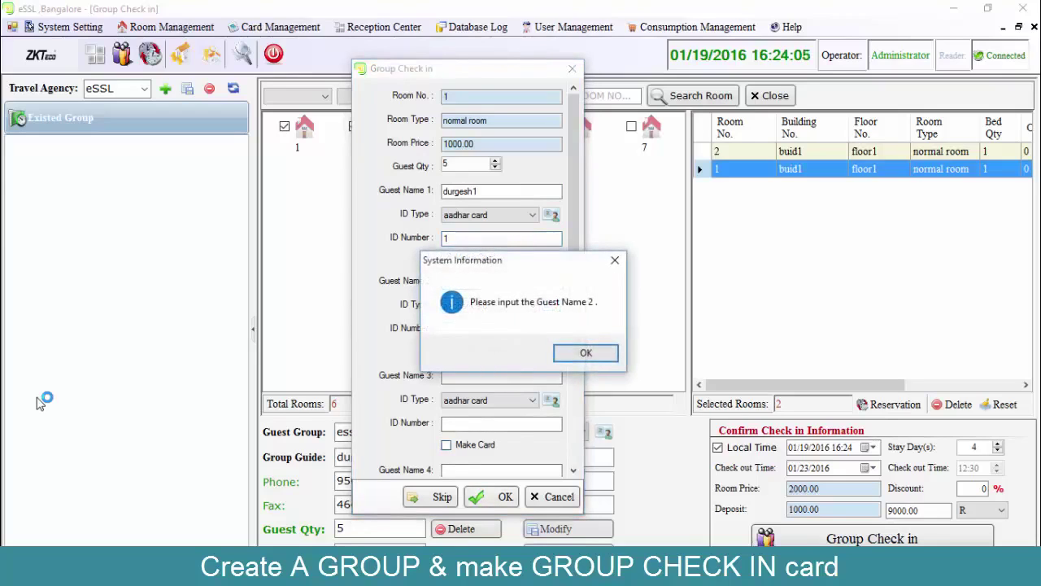
key(Return)
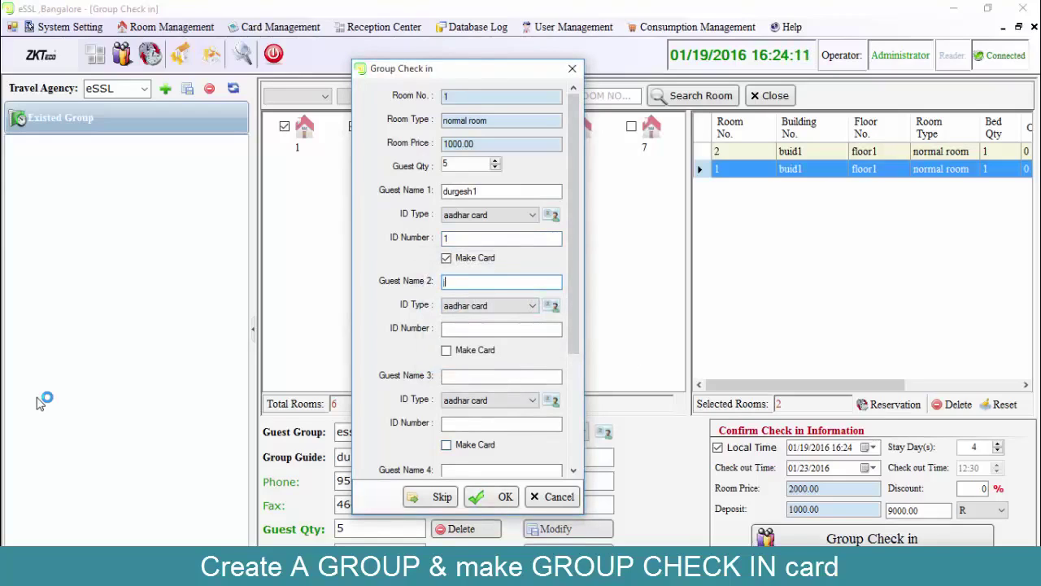
Fill in room 1's second guest and room 2's guest with ID 1, completing check-in.
text(jain)
key(Tab)
key(Tab)
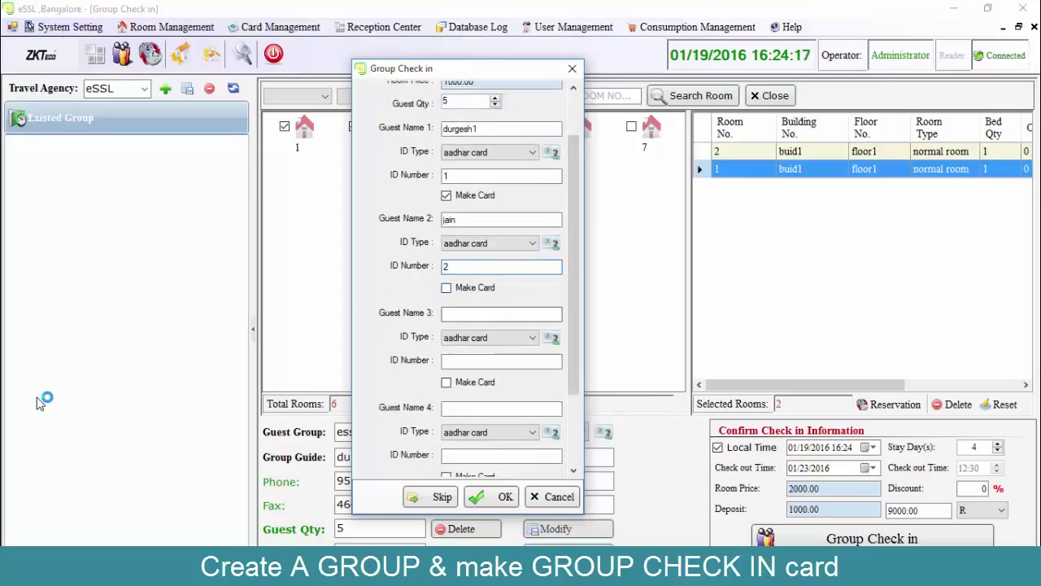
key(Tab)
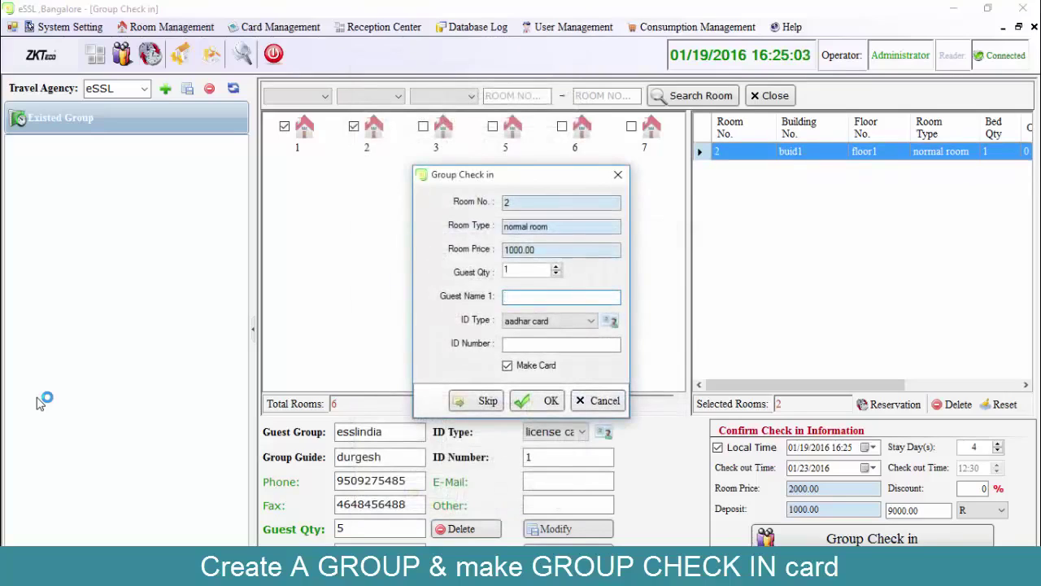
text(jay)
key(Tab)
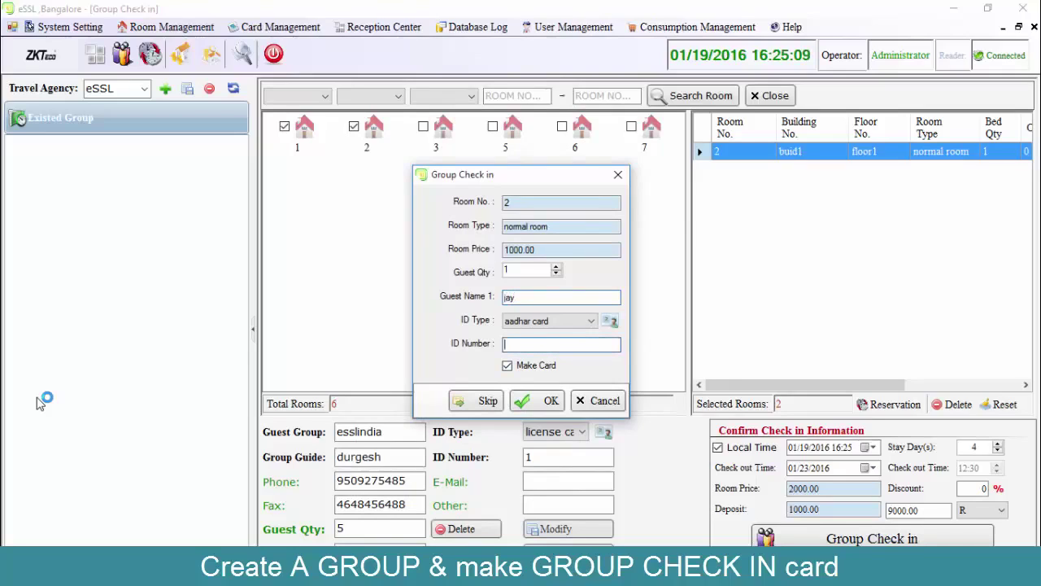
text(1)
key(Return)
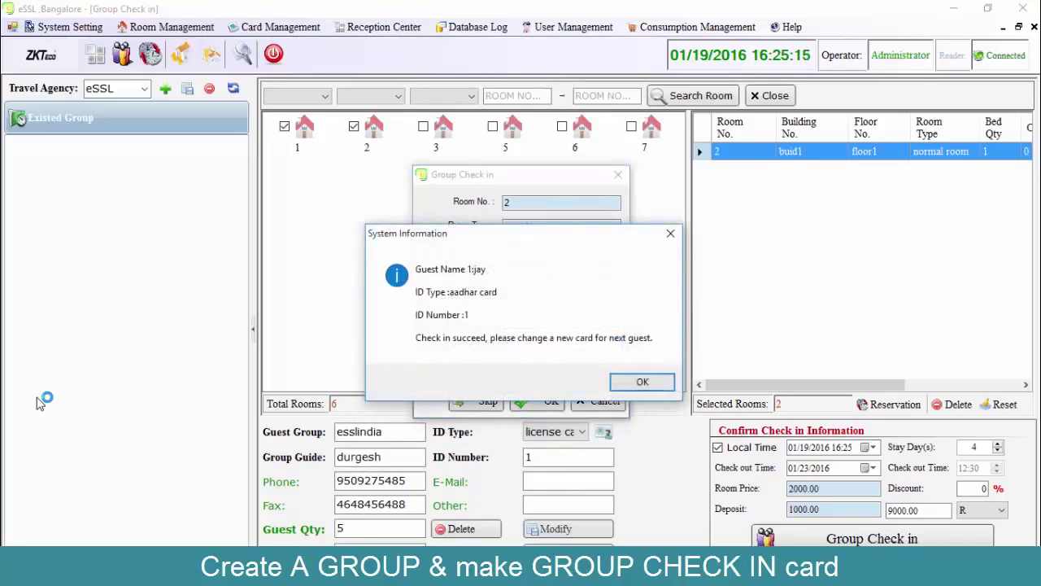
key(Return)
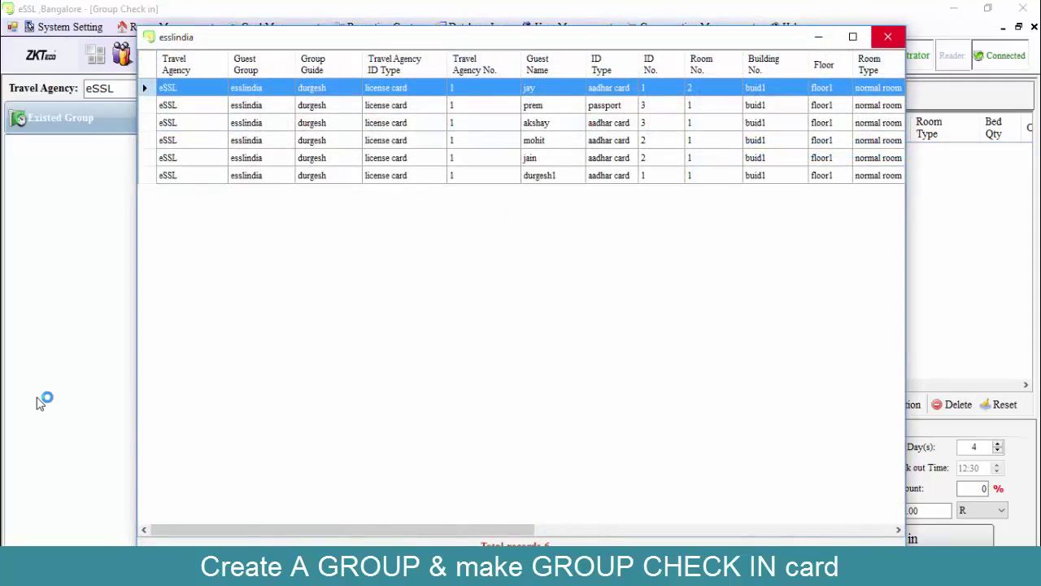
Close the group's guest records window and start a new room reservation from Reception Center.
click(887, 36)
click(384, 27)
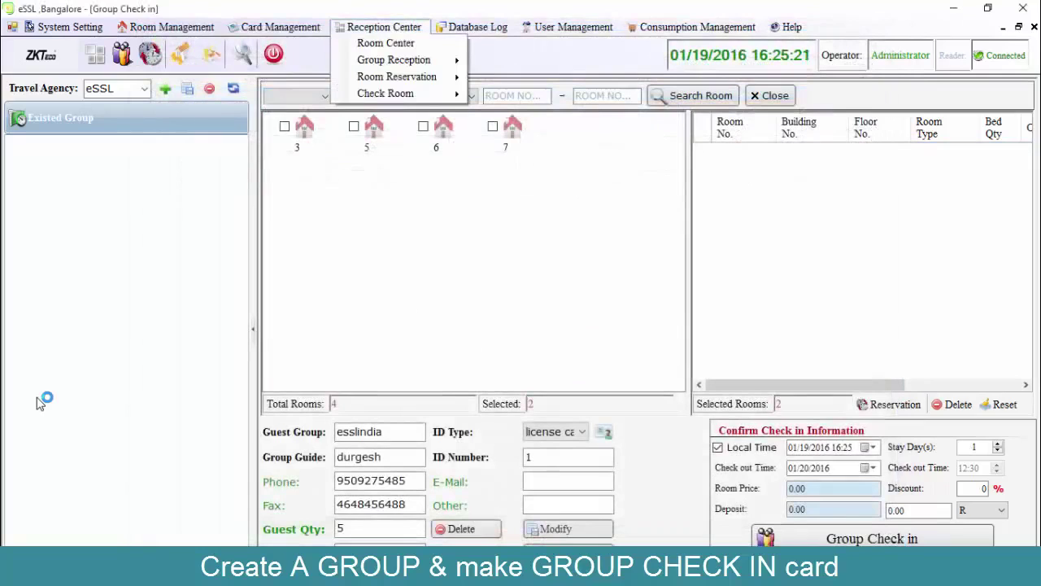
key(Down)
key(Down)
key(Down)
key(Right)
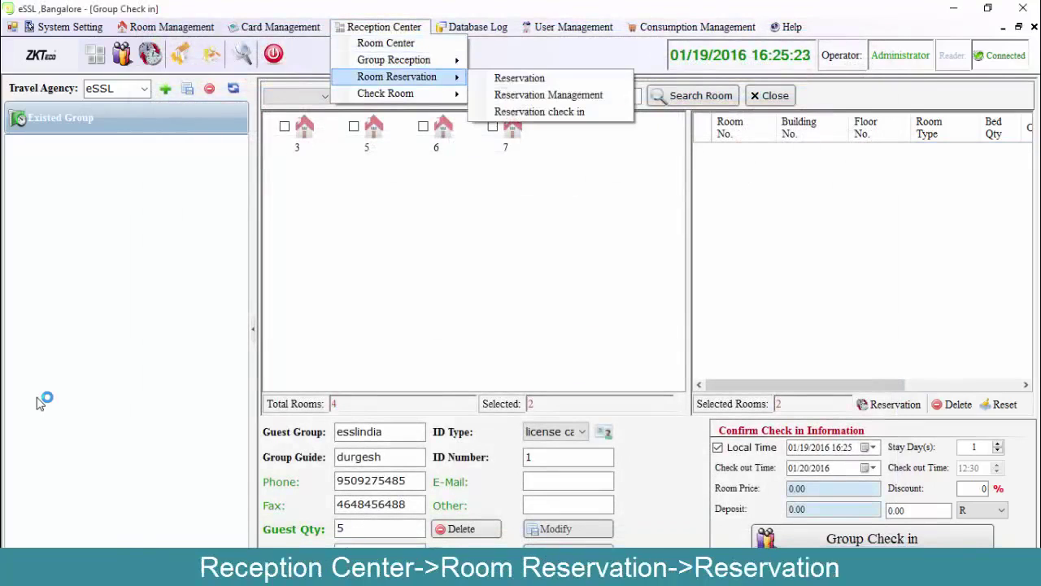
key(Right)
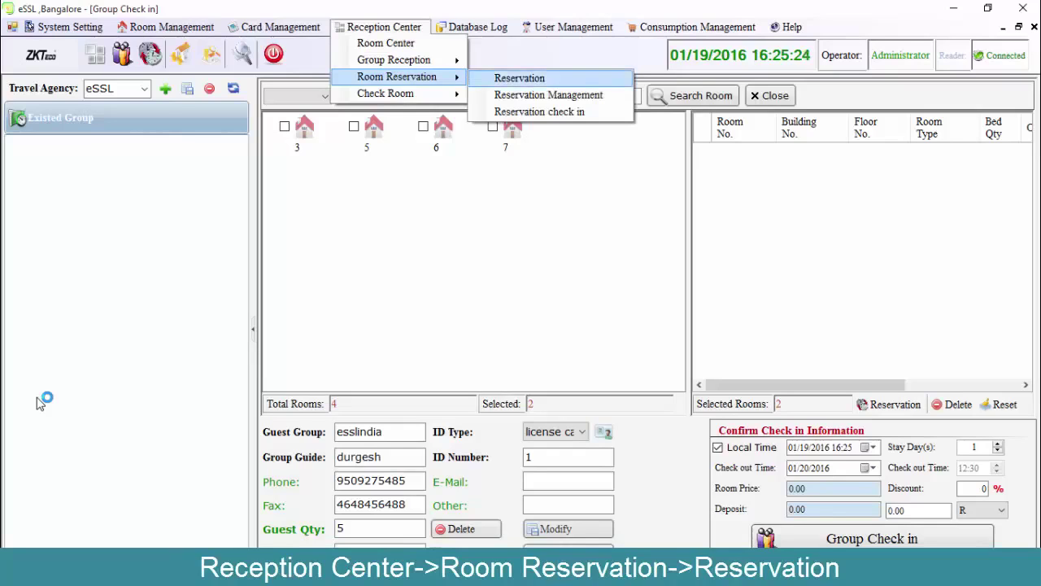
key(Return)
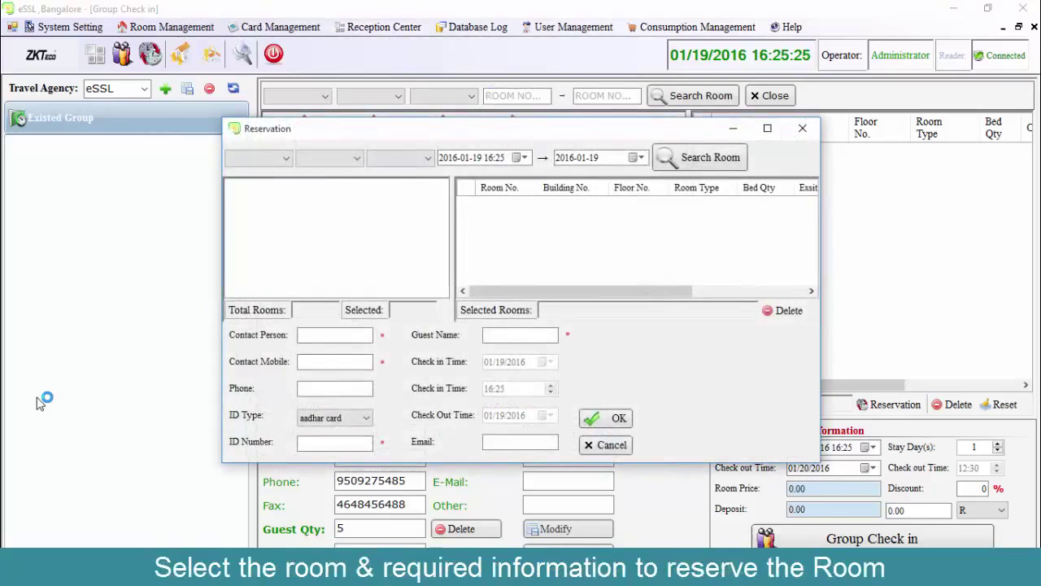
Filter the reservation to building buid1, floor1 and the normal room type.
key(alt+Down)
key(Down)
key(Return)
key(Tab)
key(alt+Down)
key(Down)
key(Return)
key(Tab)
key(alt+Down)
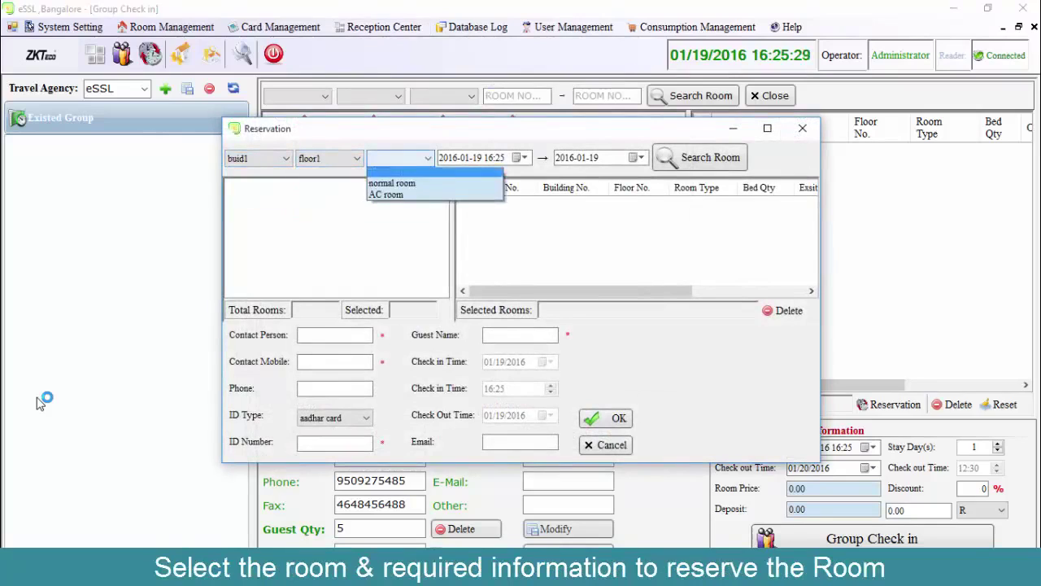
key(Down)
key(Return)
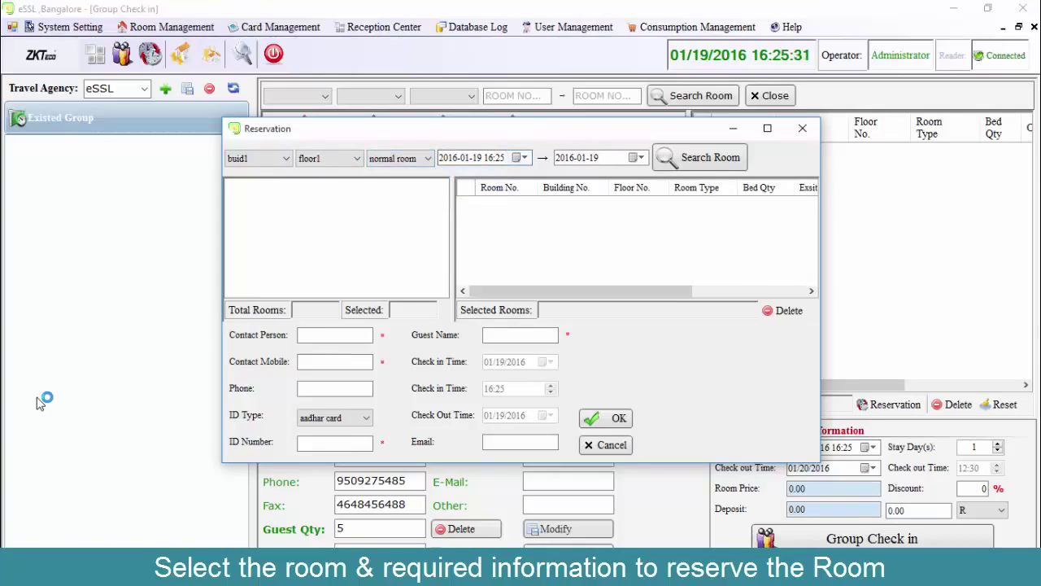
Set the reservation start and end dates to 2016-01-22 and search for free rooms.
key(Tab)
key(Tab)
text(22)
key(Tab)
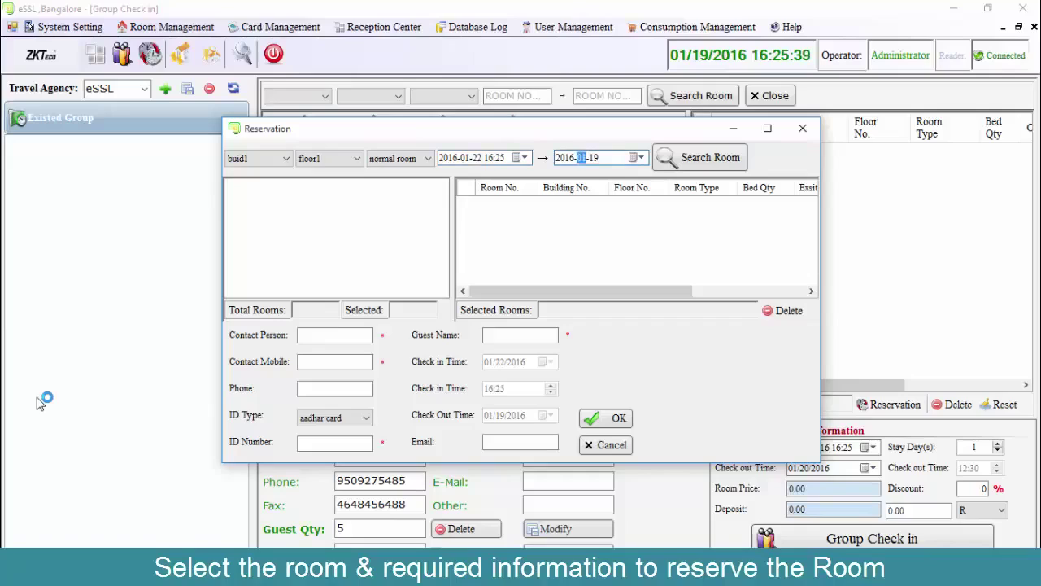
key(Tab)
text(22)
key(Tab)
key(Return)
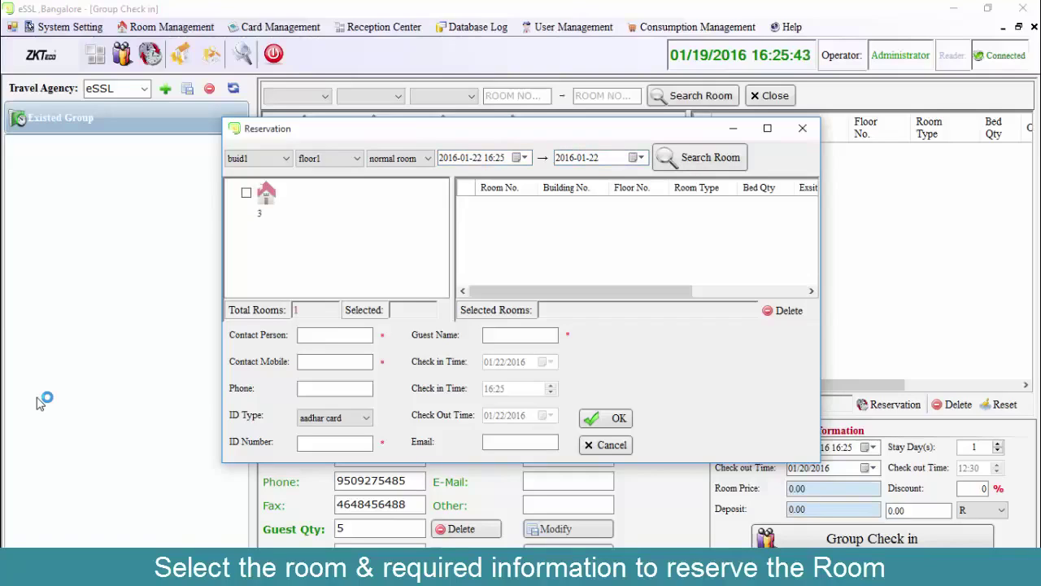
Select room 3 and enter the contact's name, mobile number, phone number and ID number.
key(space)
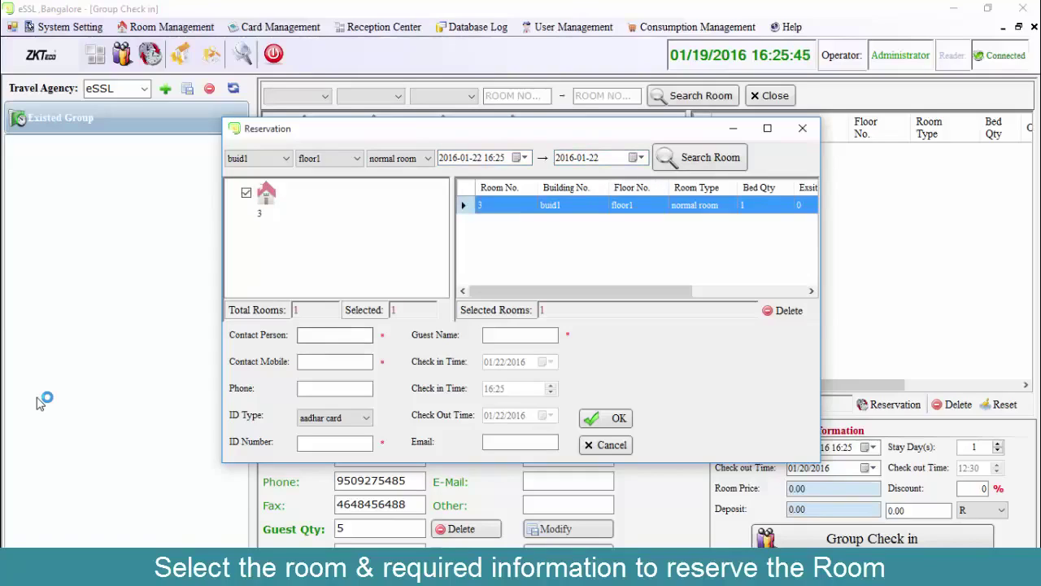
key(Tab)
text(durgesh)
key(Tab)
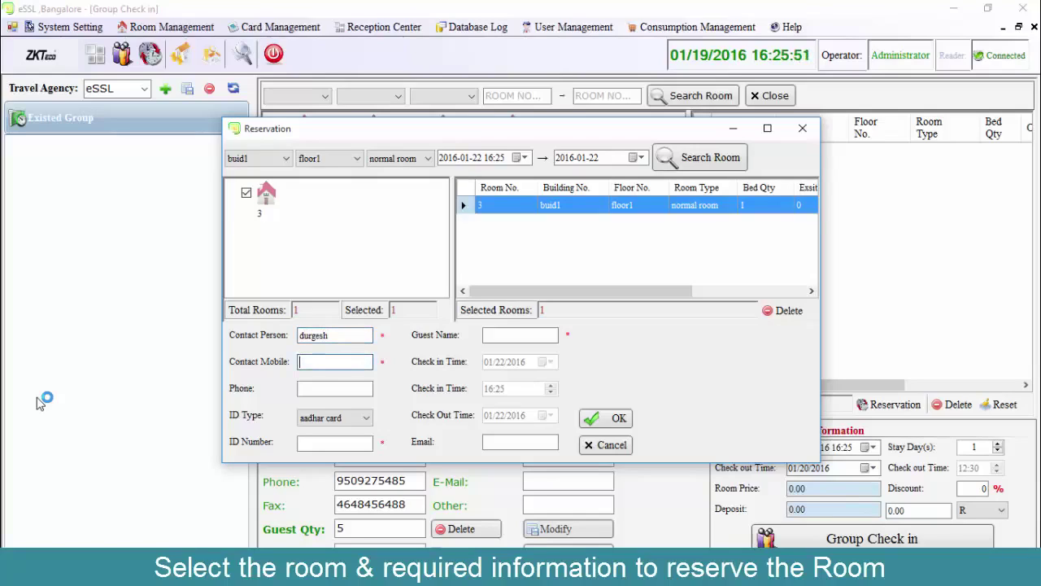
key(Tab)
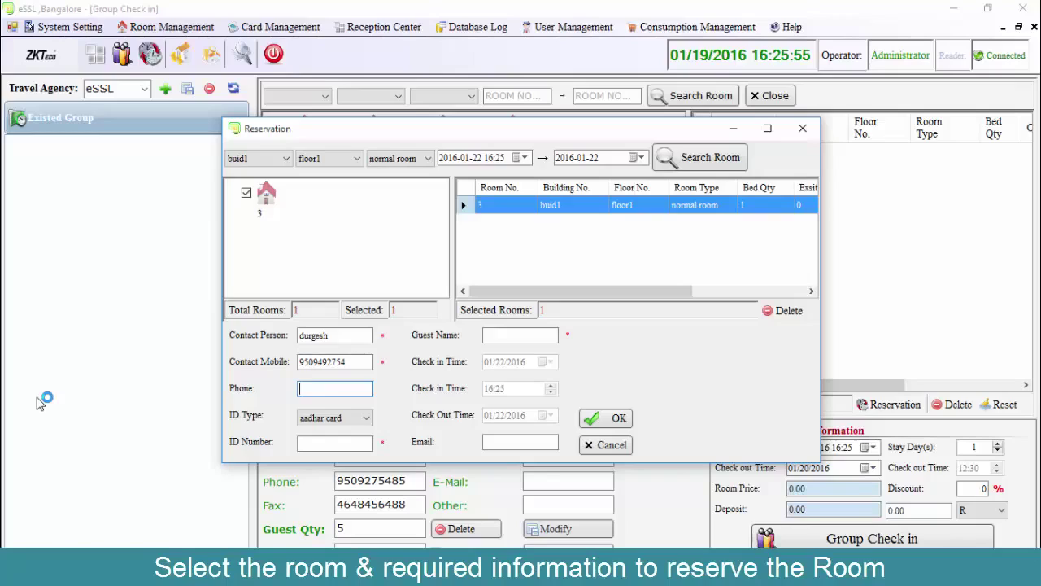
text(12456789)
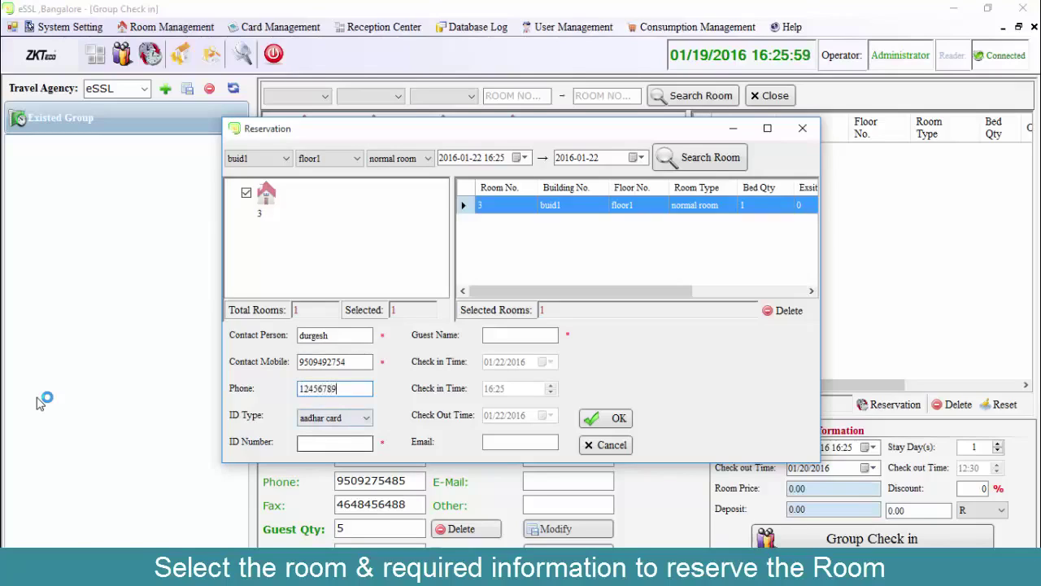
key(Tab)
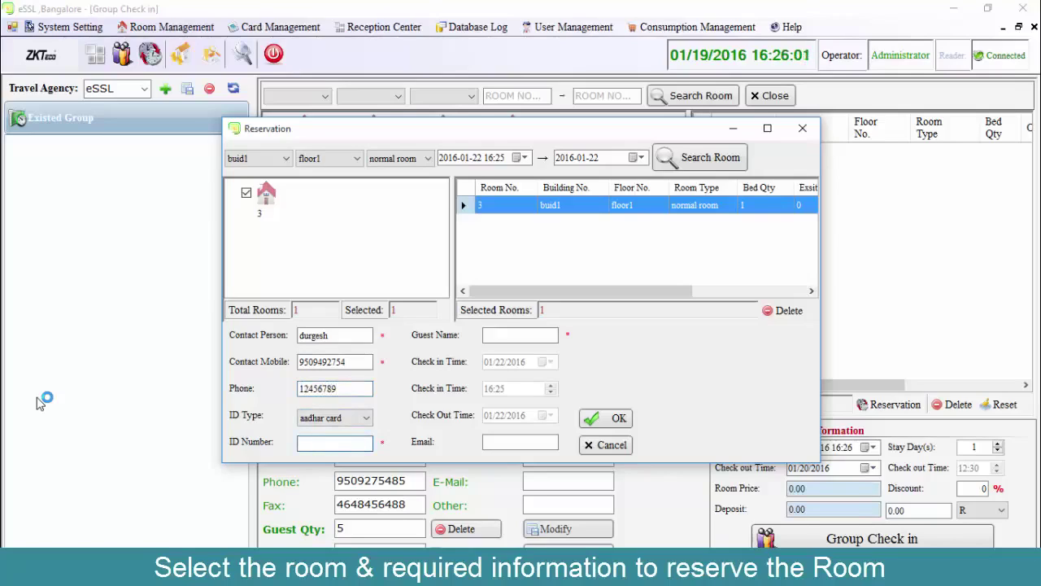
text(123)
key(Tab)
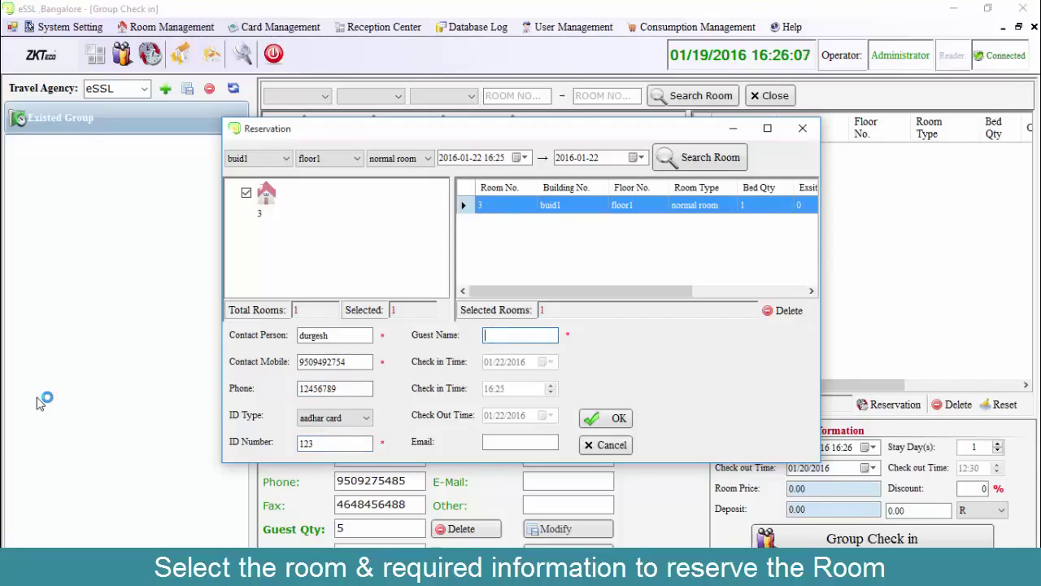
Enter the guest's name and e-mail for the room 3 booking, confirm it and dismiss the success box.
text(gourav)
key(Tab)
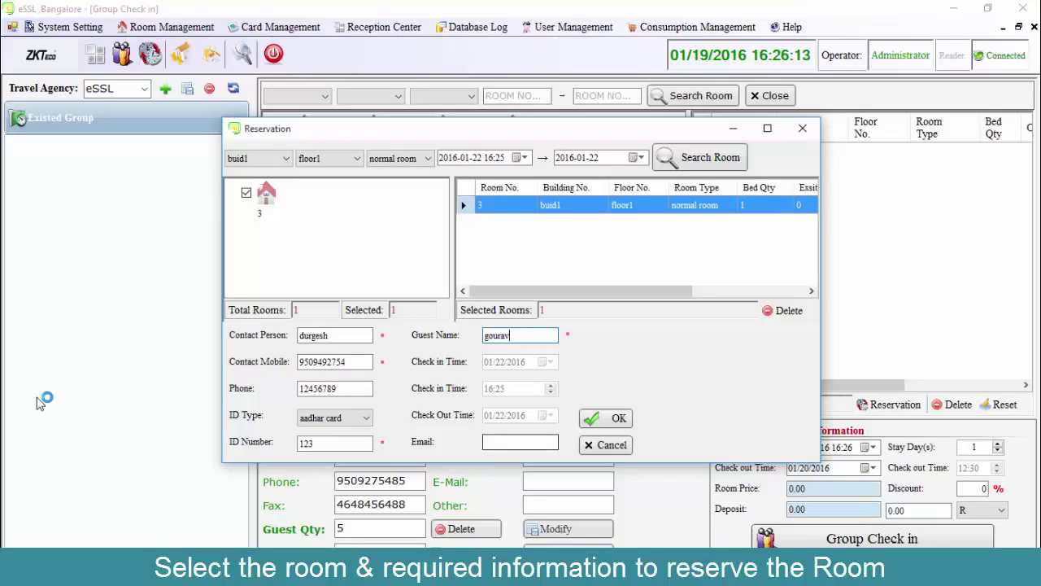
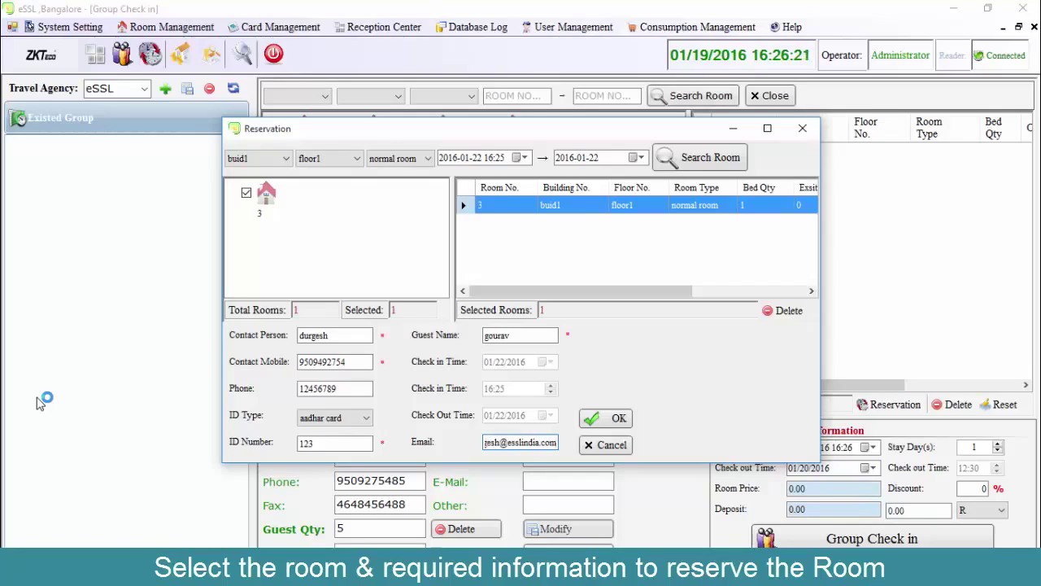
key(Return)
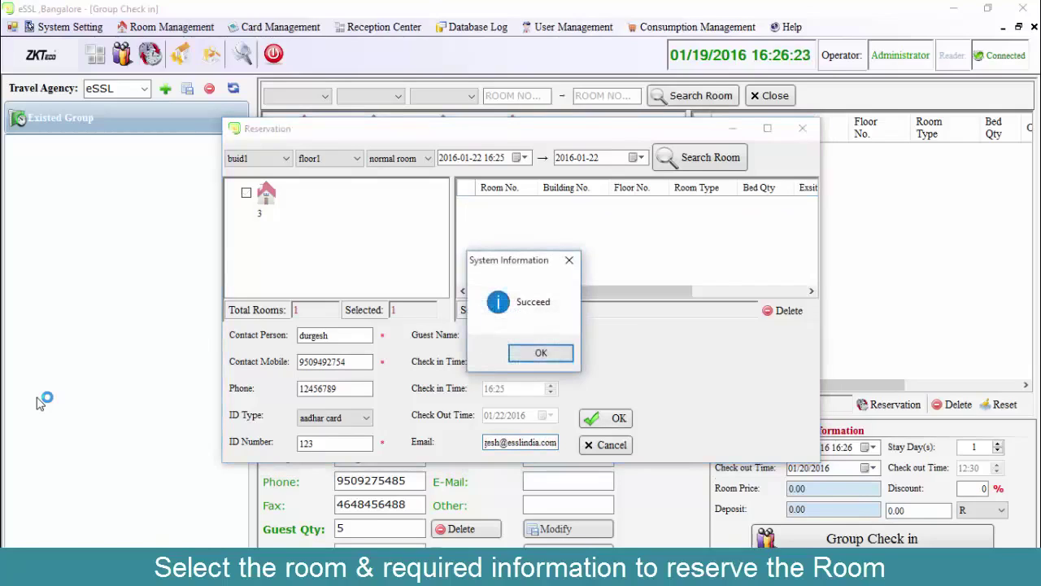
key(Return)
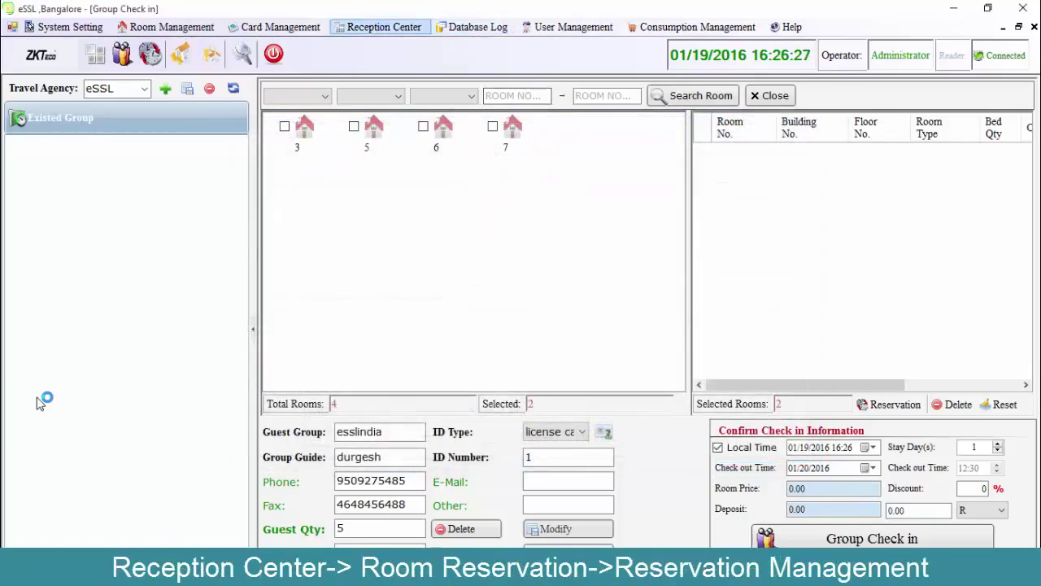
Open Reservation Management under Room Reservation to review existing reservations.
key(Return)
key(Down)
key(Down)
key(Down)
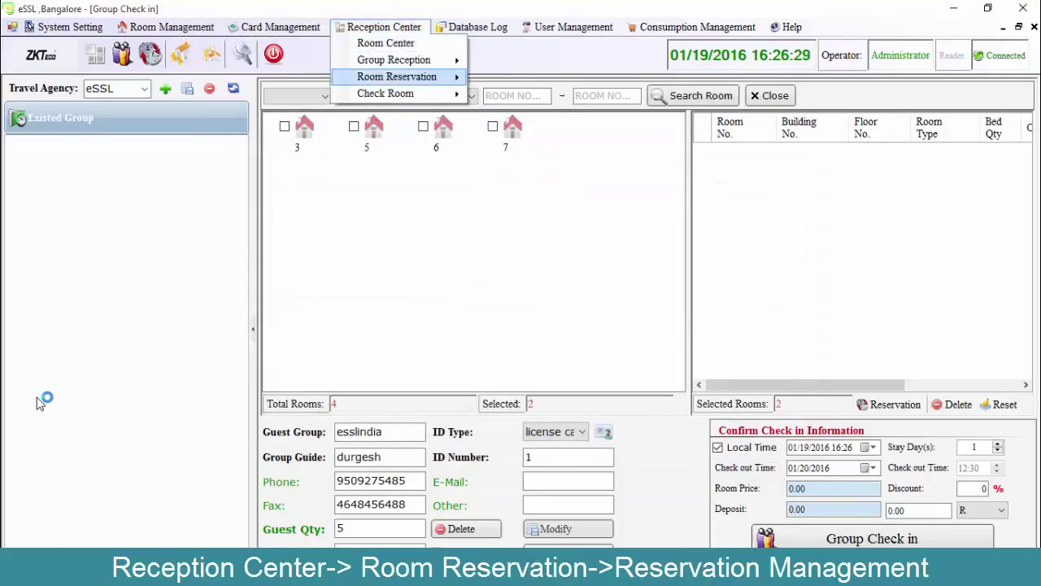
key(Right)
key(Down)
key(Down)
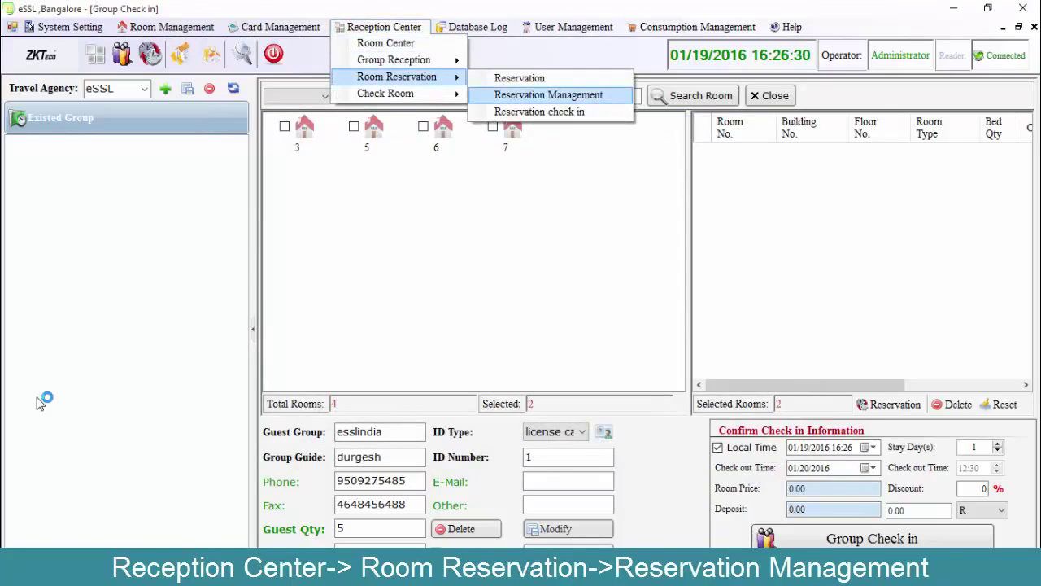
key(Return)
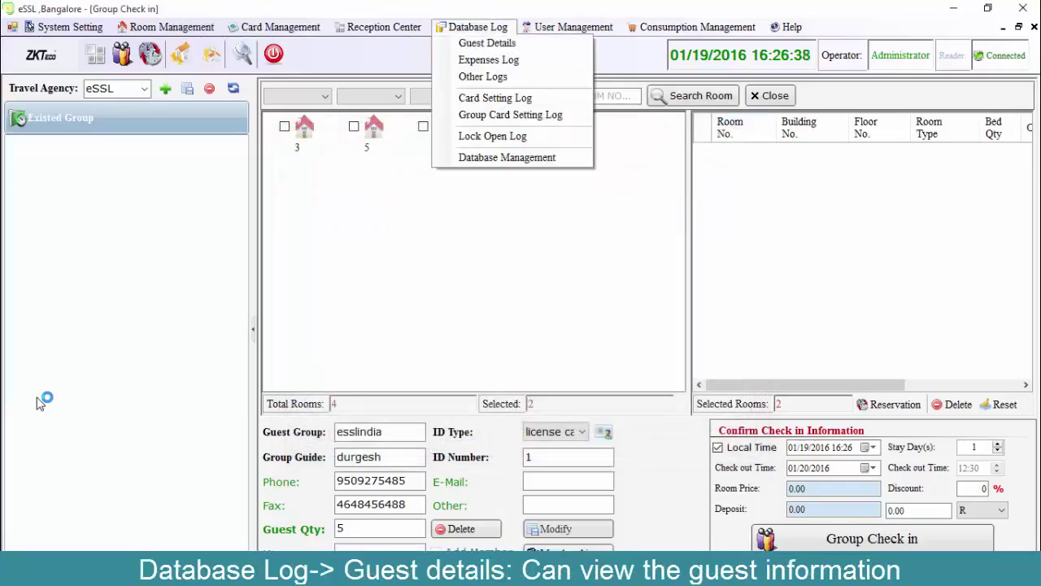
View the Guest Details, Expenses Log and Other Logs screens from Database Log.
key(Down)
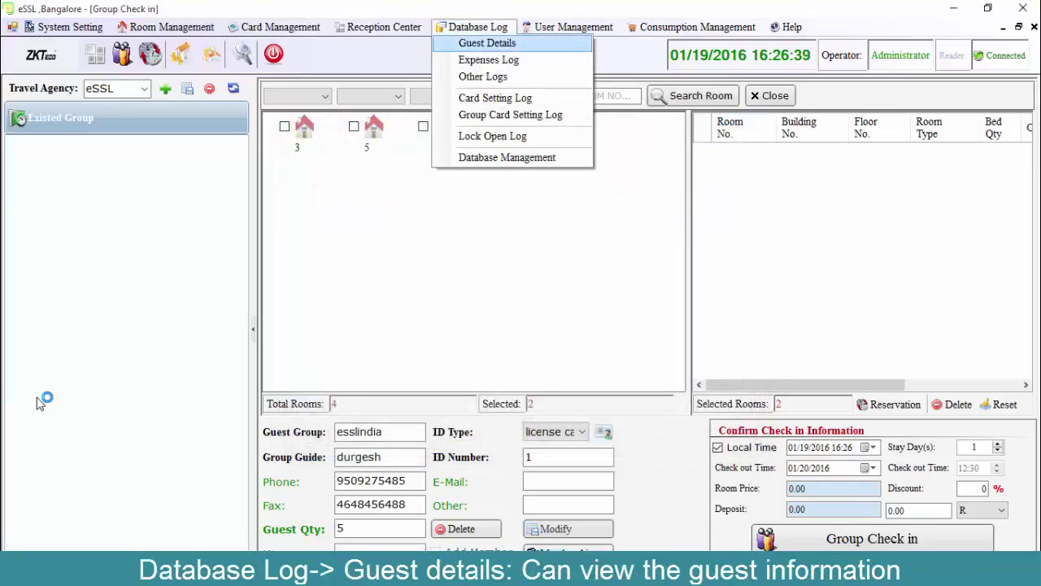
key(Return)
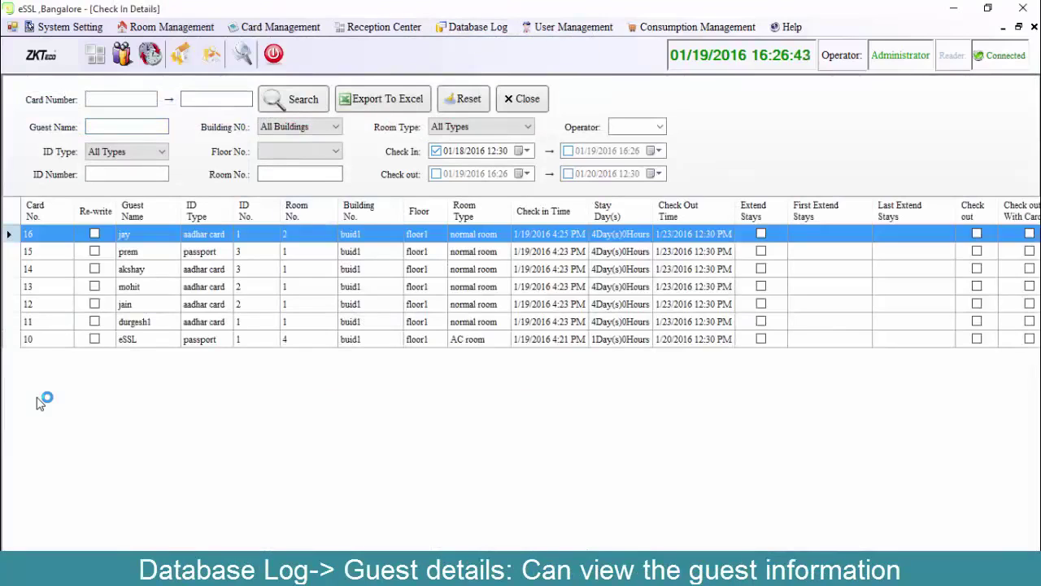
key(alt+d)
key(Down)
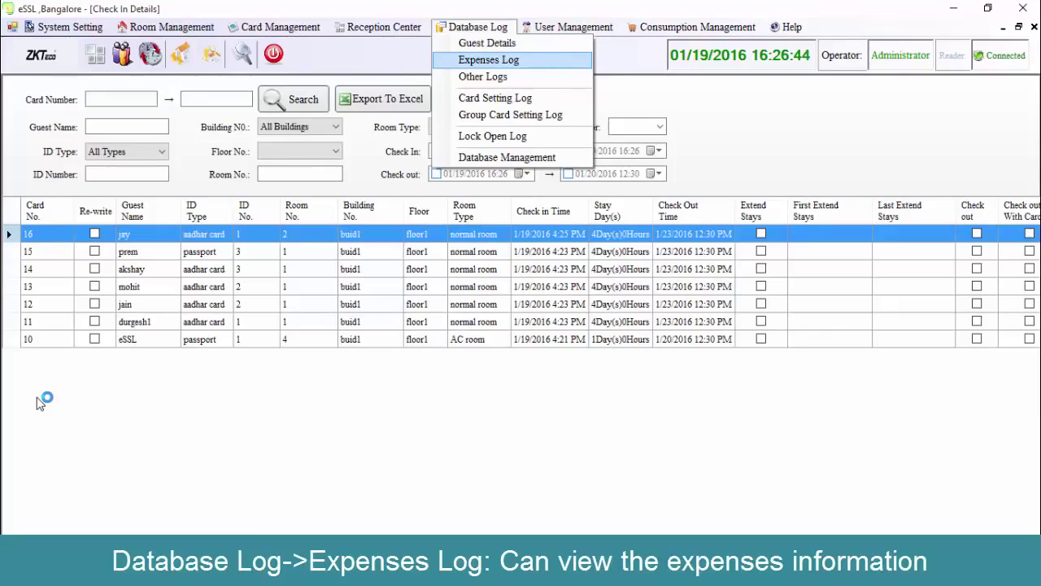
key(Return)
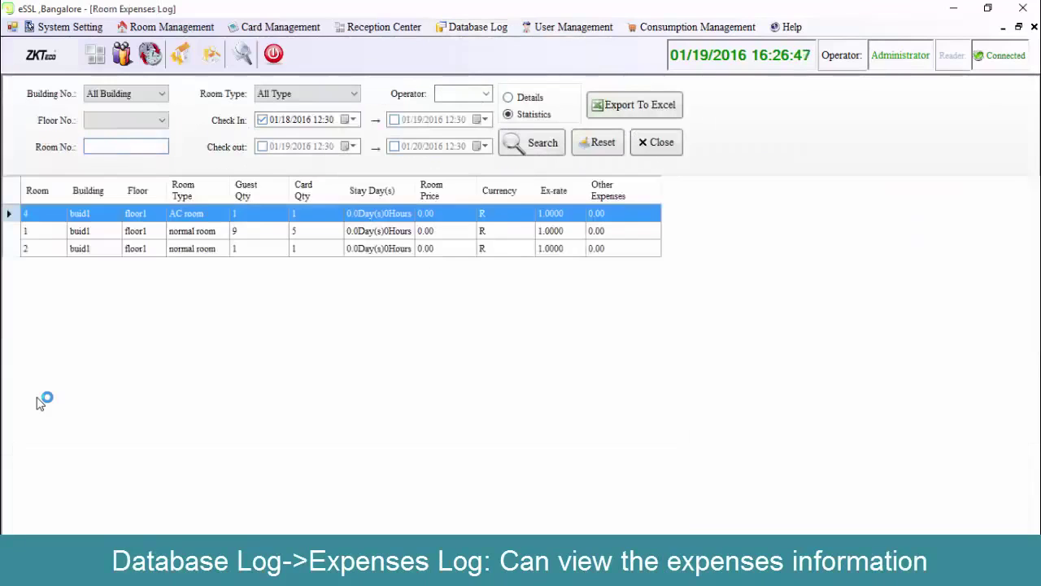
key(Down)
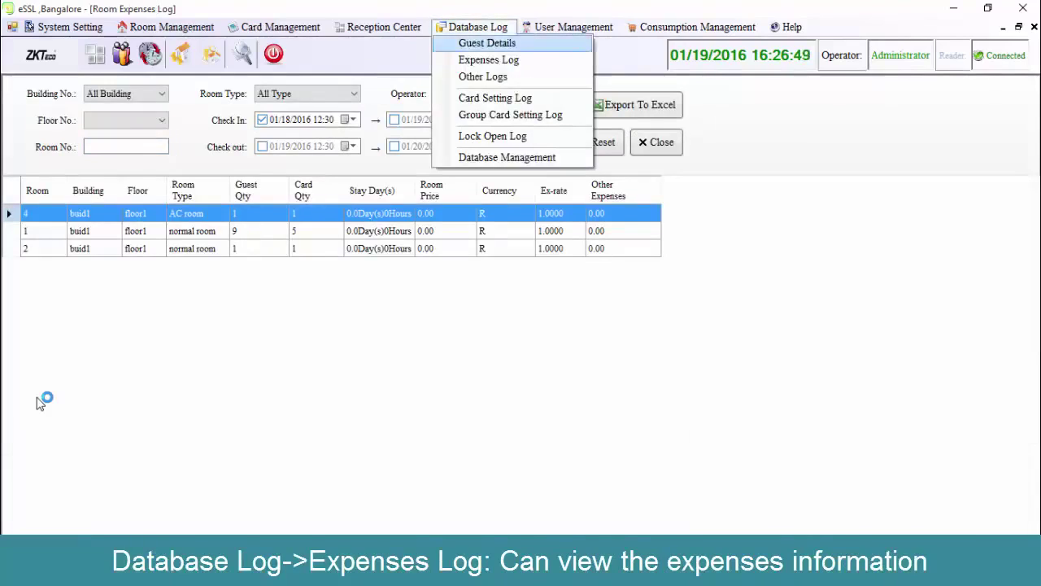
key(Down)
key(Down)
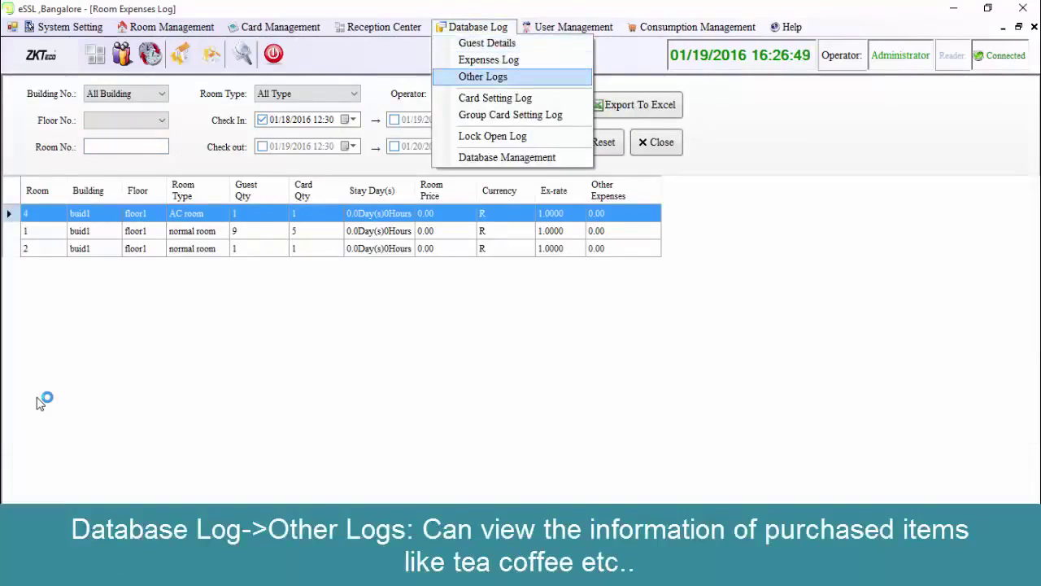
key(Return)
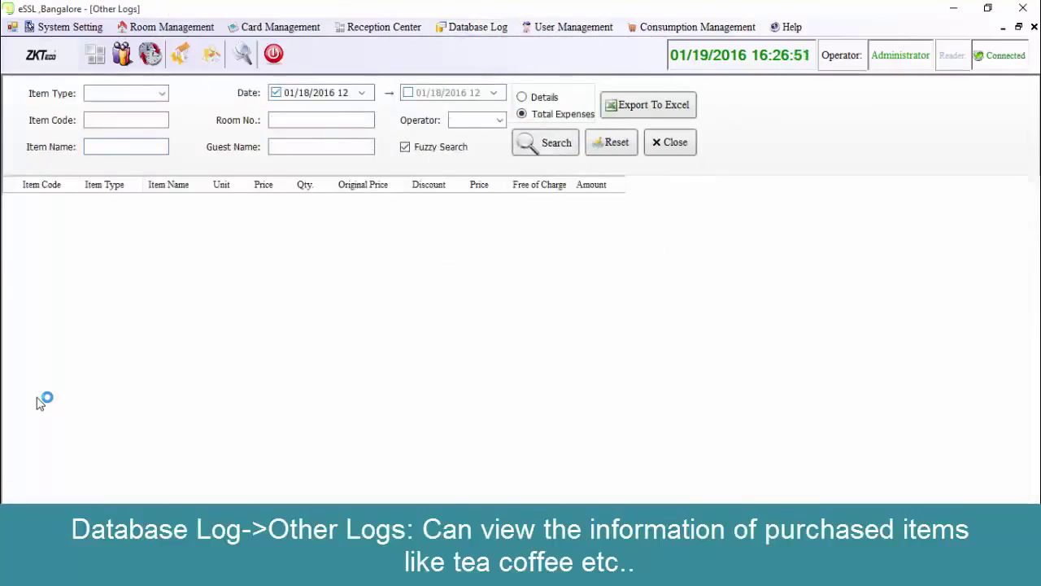
View the Group Card Setting Log, then the Lock Open Log.
key(alt)
key(Down)
key(Down)
key(Down)
key(Down)
key(Down)
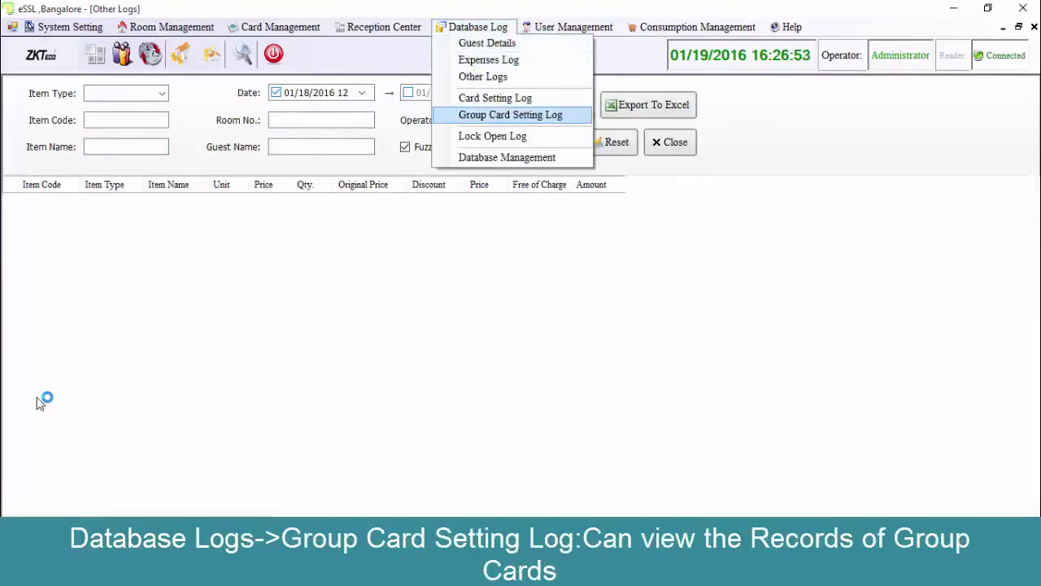
key(Return)
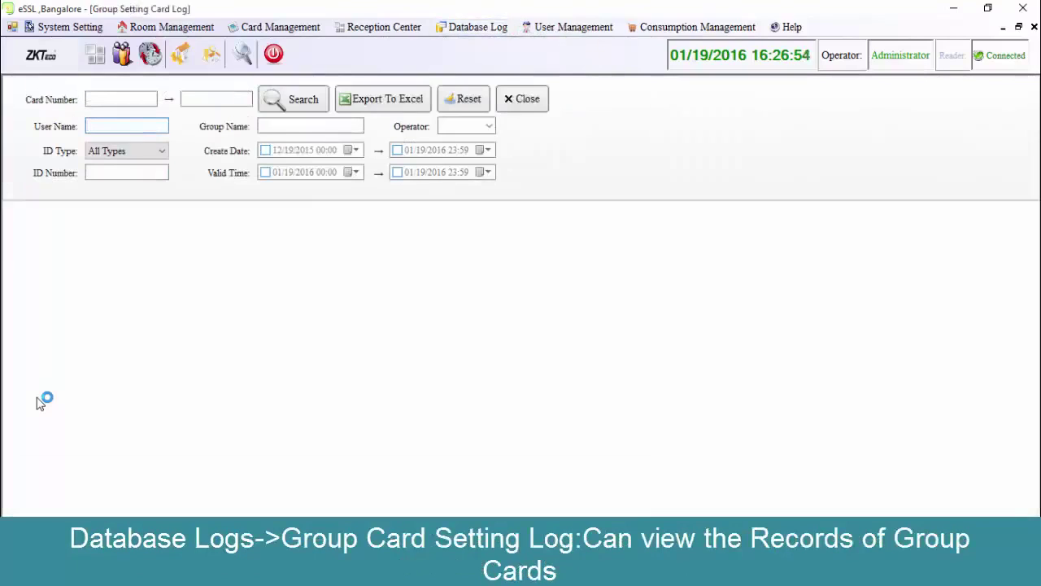
key(alt)
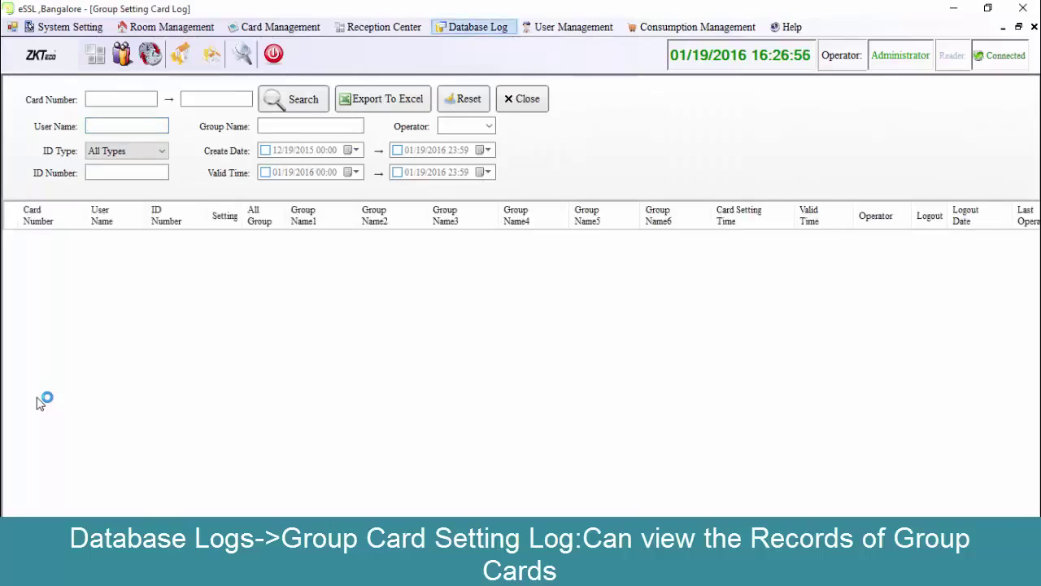
key(Down)
key(Down)
key(Down)
key(Down)
key(Down)
key(Down)
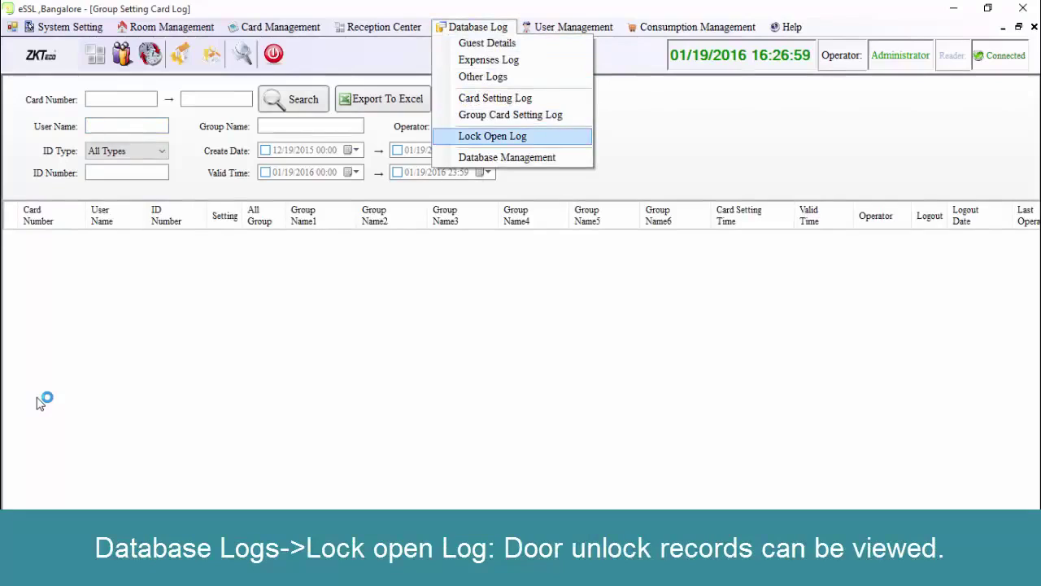
key(Return)
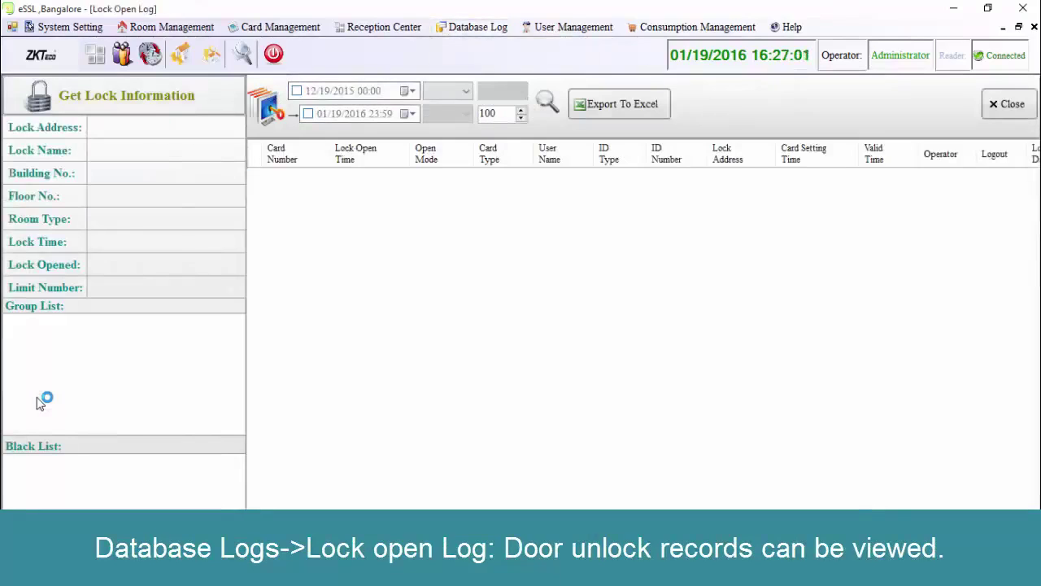
Back up the database as LockBackup_20160119.bak on Local Disk (D:), then close Database Management.
key(alt+d)
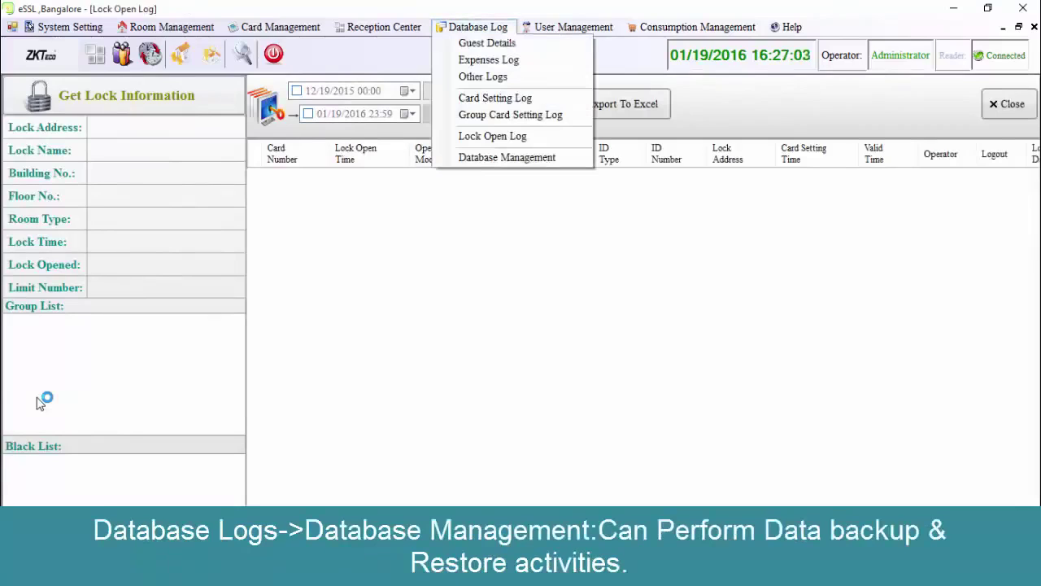
key(Down)
key(Down)
key(Down)
key(Down)
key(Down)
key(Down)
key(Down)
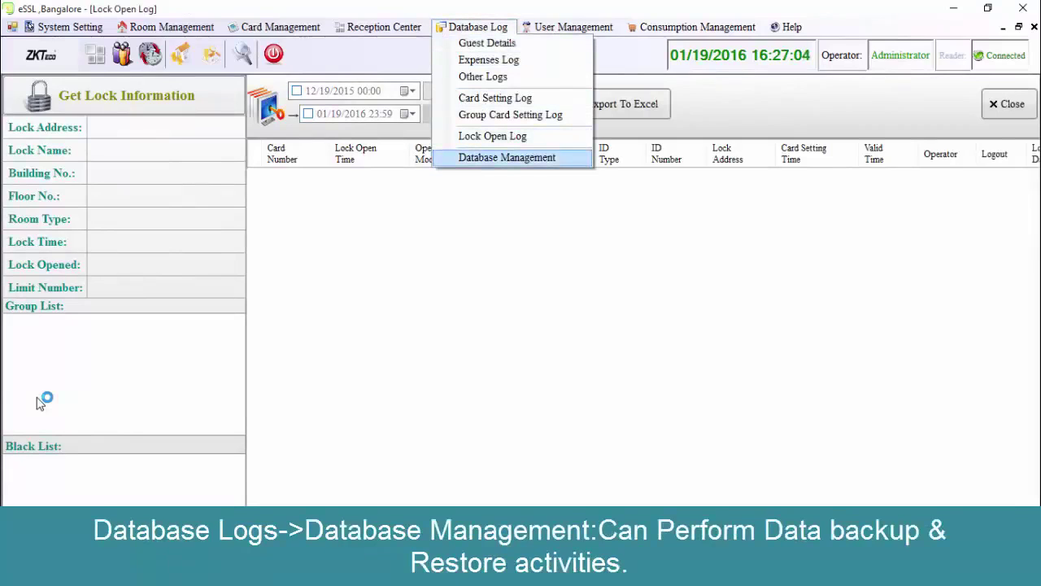
key(Return)
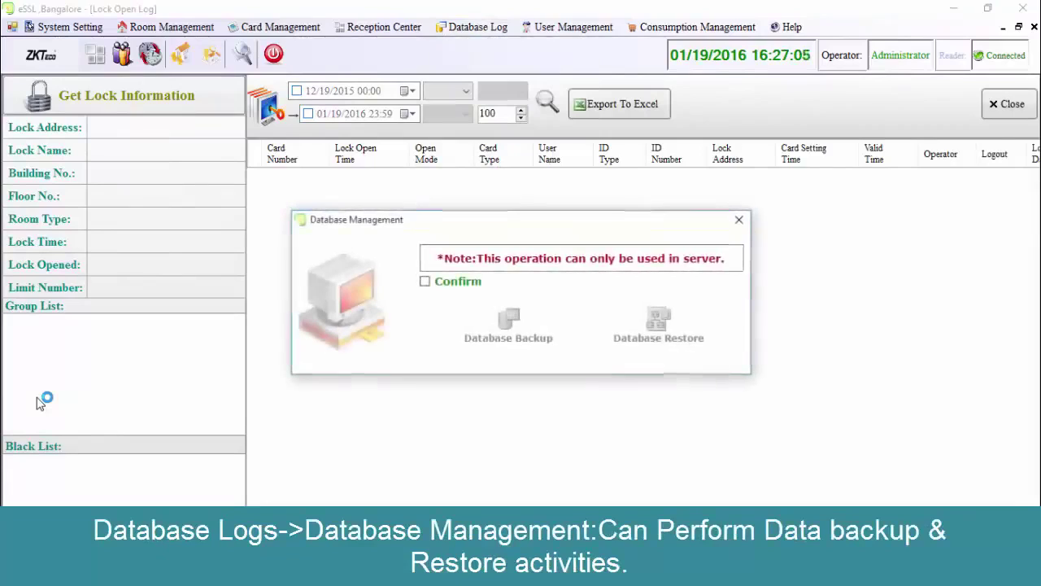
key(space)
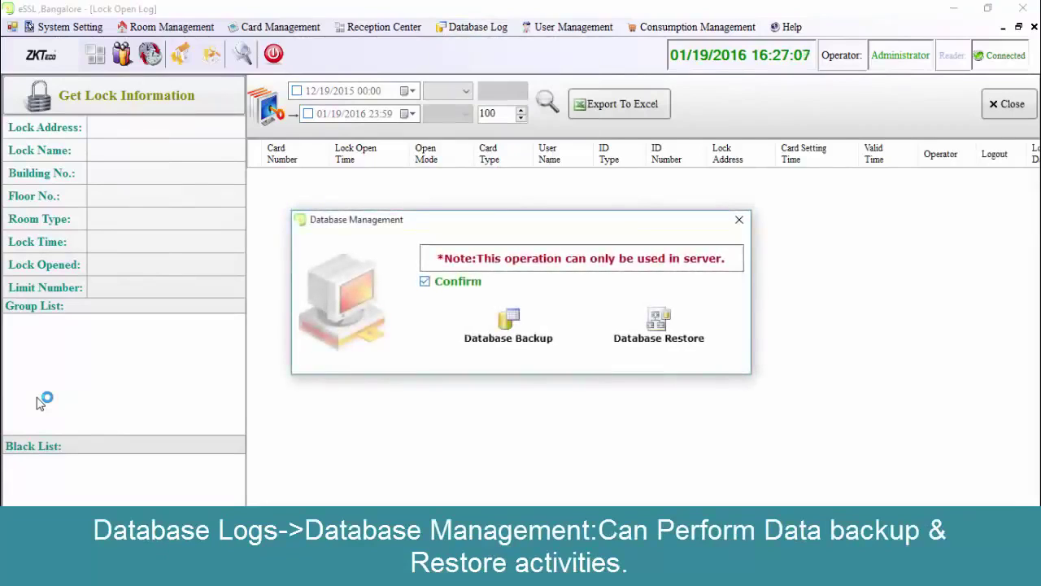
key(Tab)
key(Return)
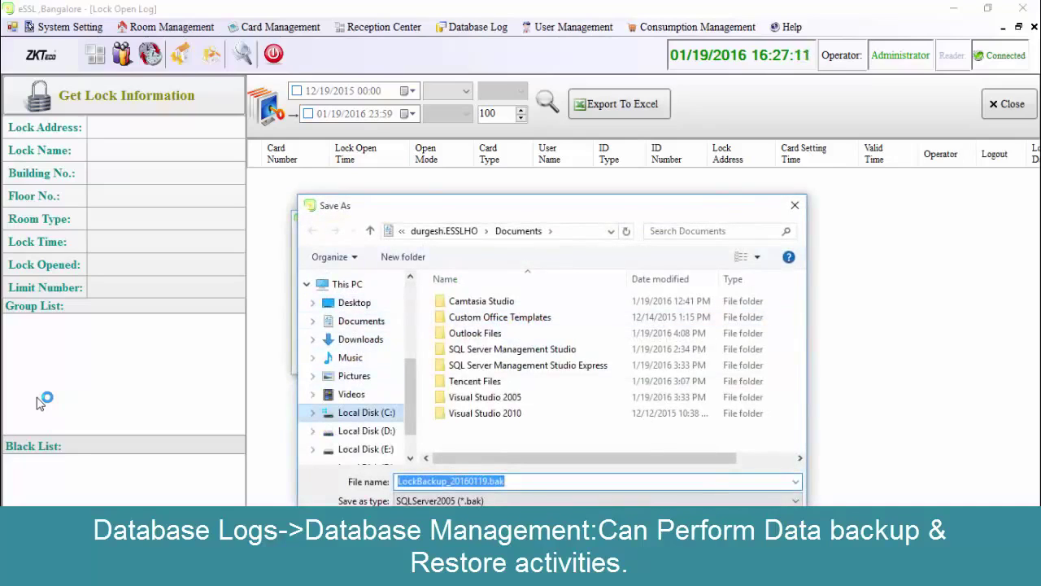
key(Down)
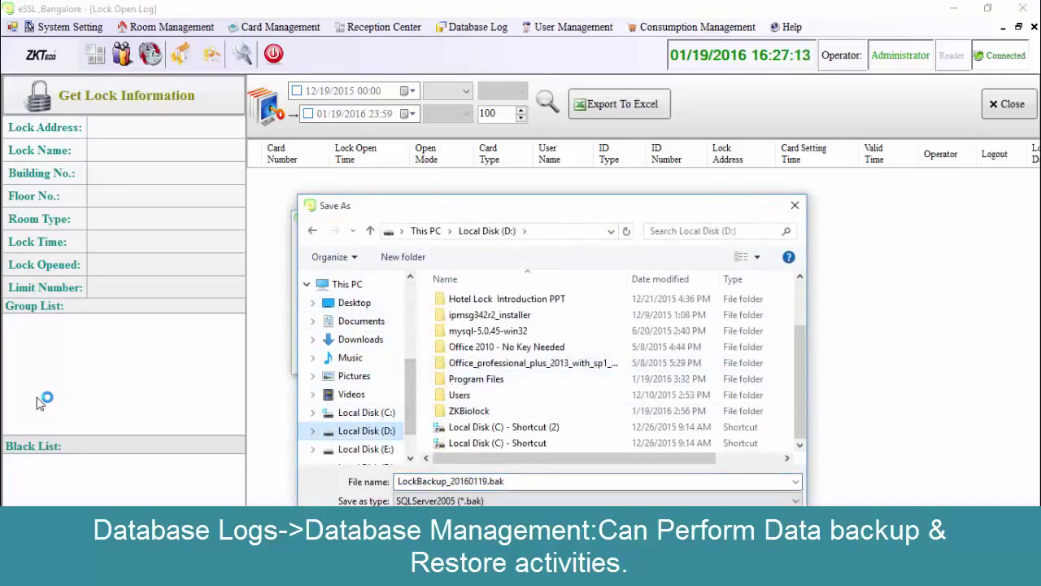
key(Return)
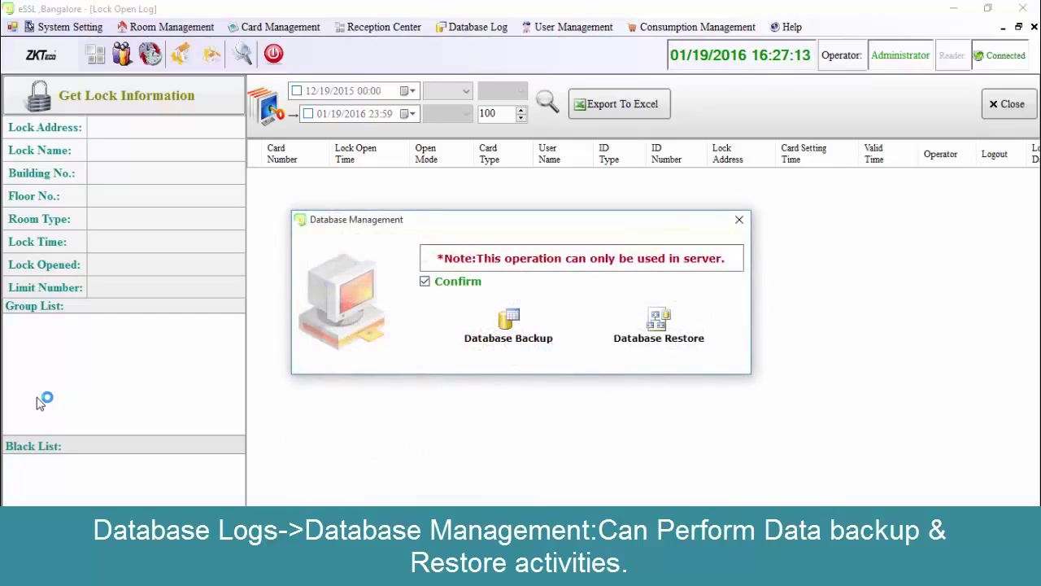
key(Return)
key(Escape)
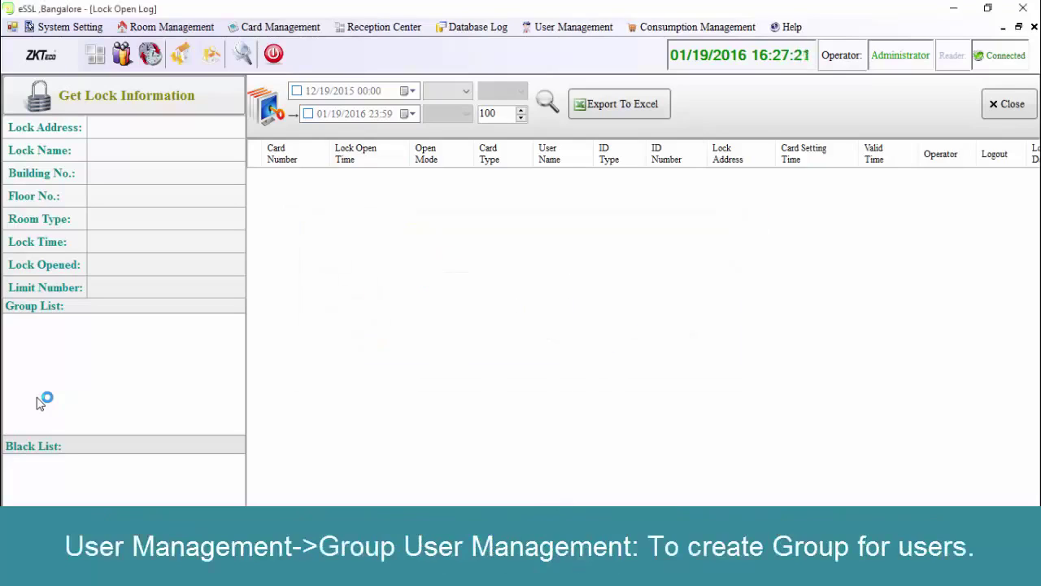
In Group User Management, add a group named 'eSSL' under All User Group and close the dialog.
key(Right)
key(Return)
key(Down)
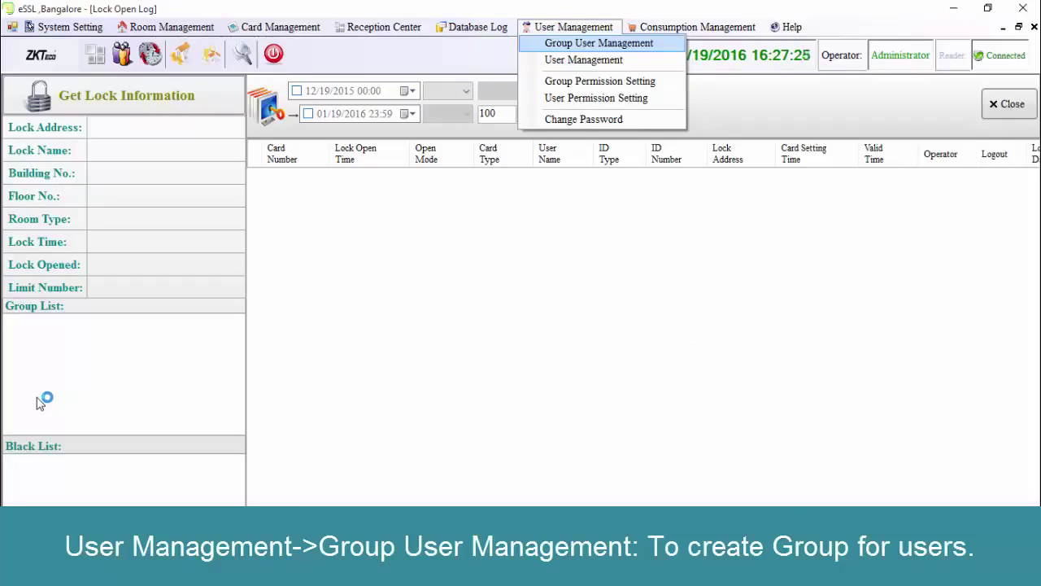
key(Return)
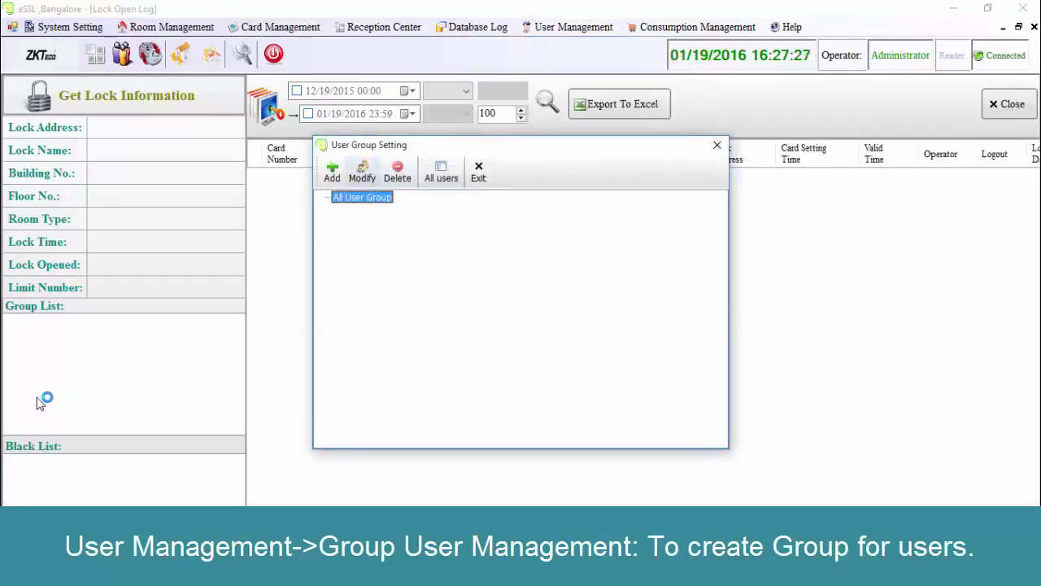
click(332, 171)
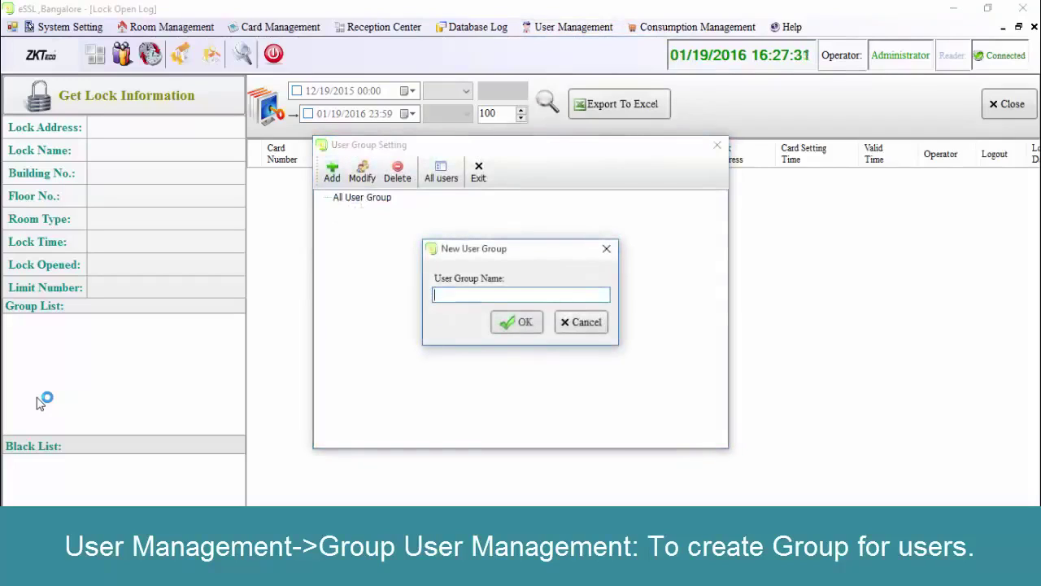
text(eSSL)
key(Return)
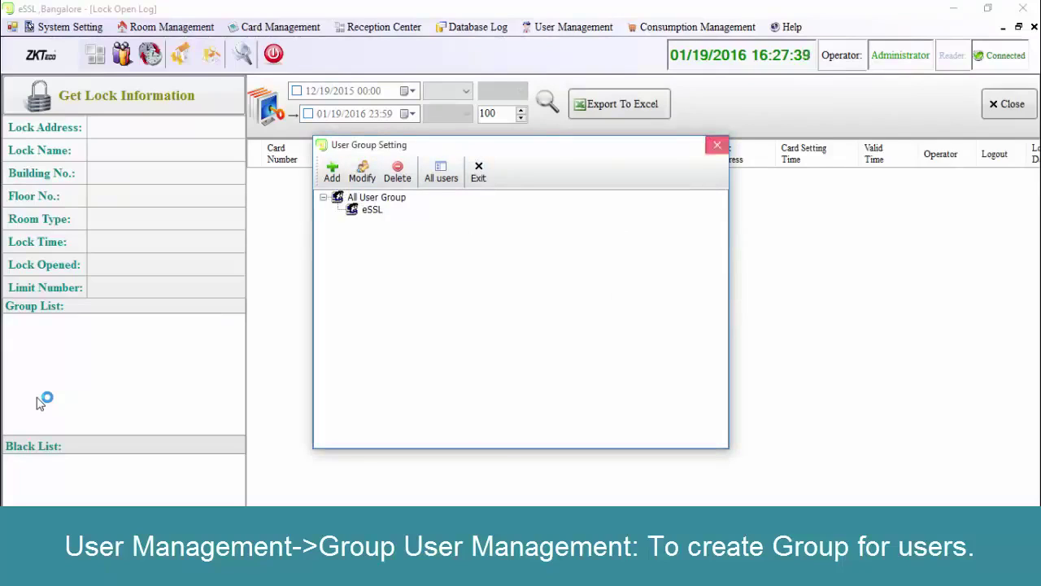
key(Escape)
click(573, 27)
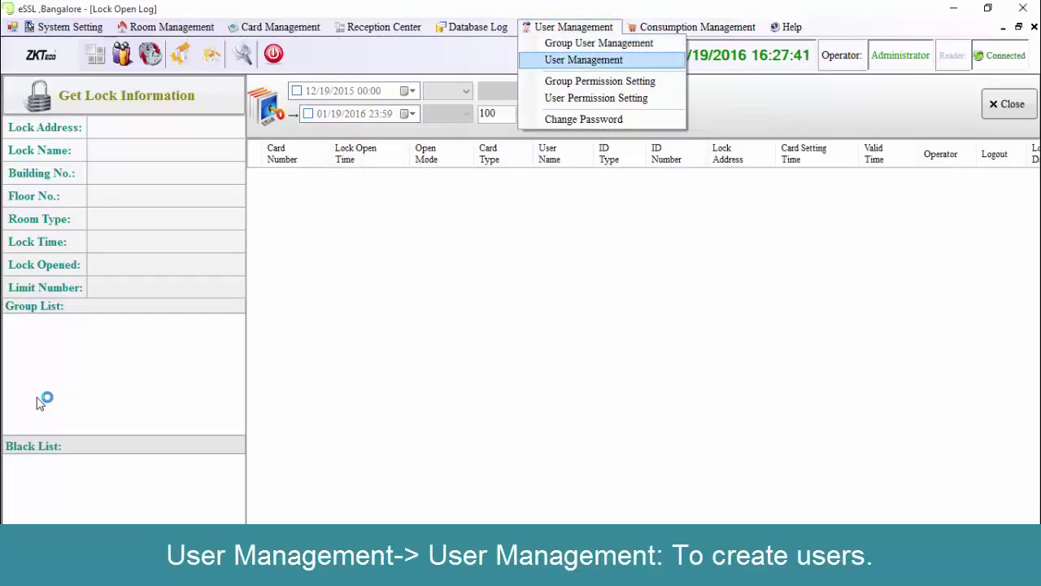
Add a user with login name and user name 'eSSL' plus a confirmed password, then close User Setting.
key(Return)
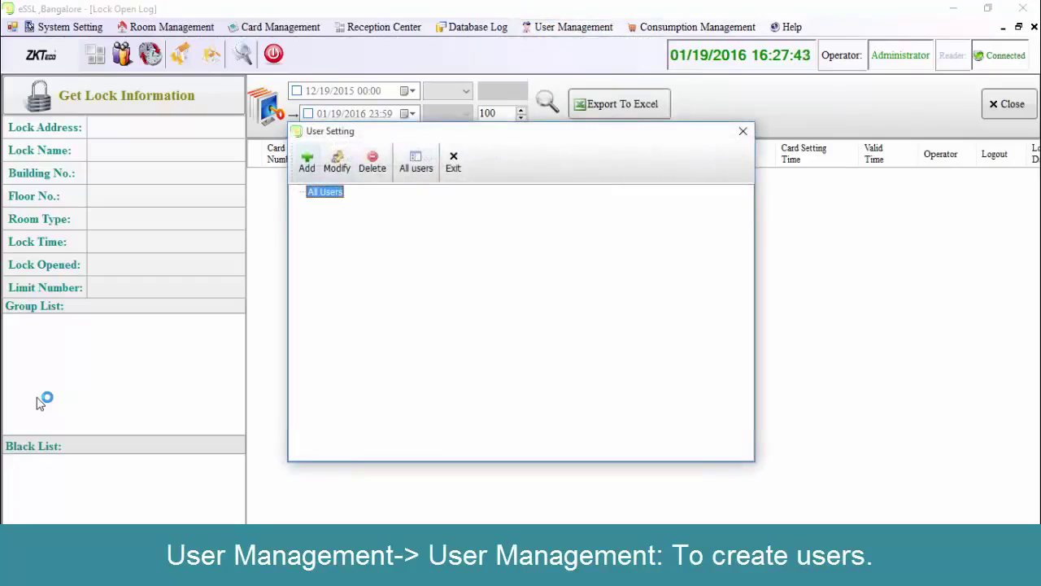
key(Return)
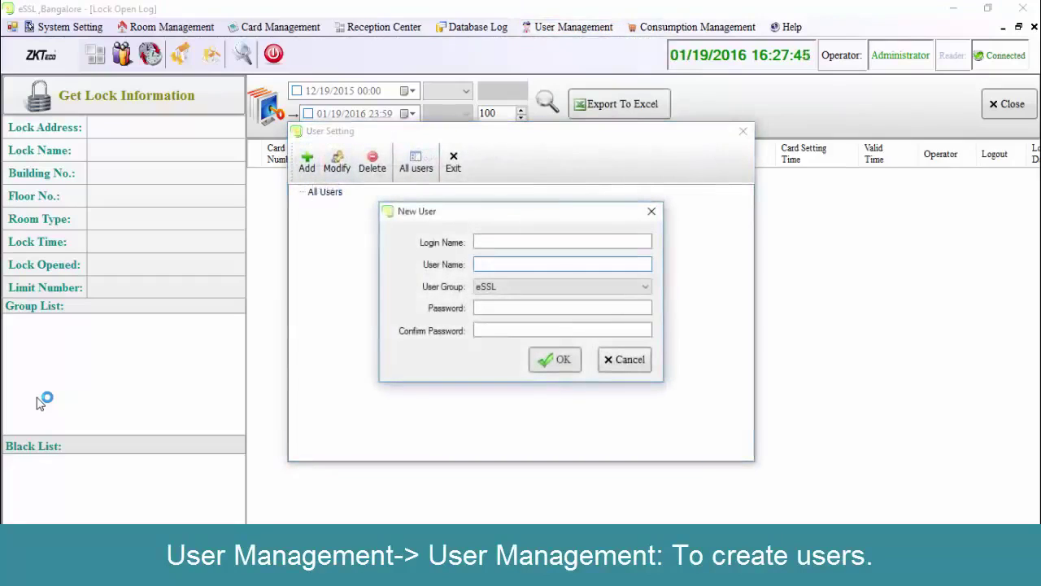
key(shift+Tab)
text(e)
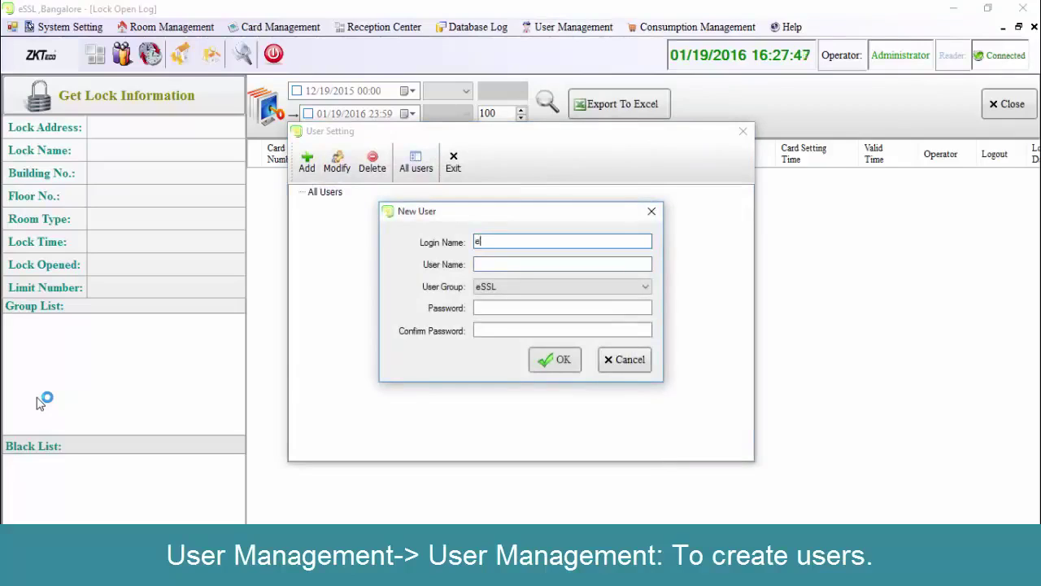
text(SSL)
key(Tab)
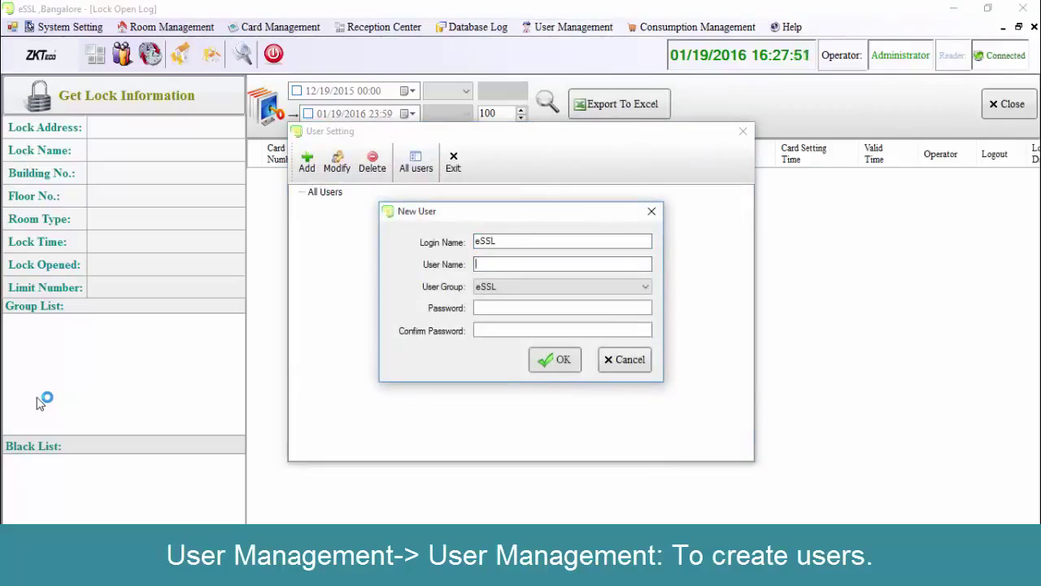
text(eSSL)
key(Tab)
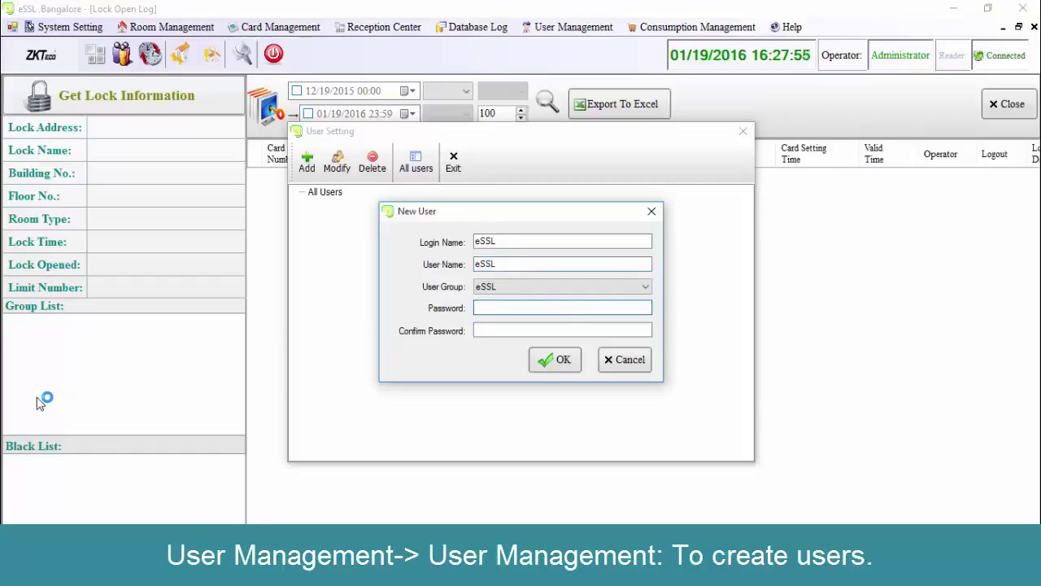
text(1234)
key(Tab)
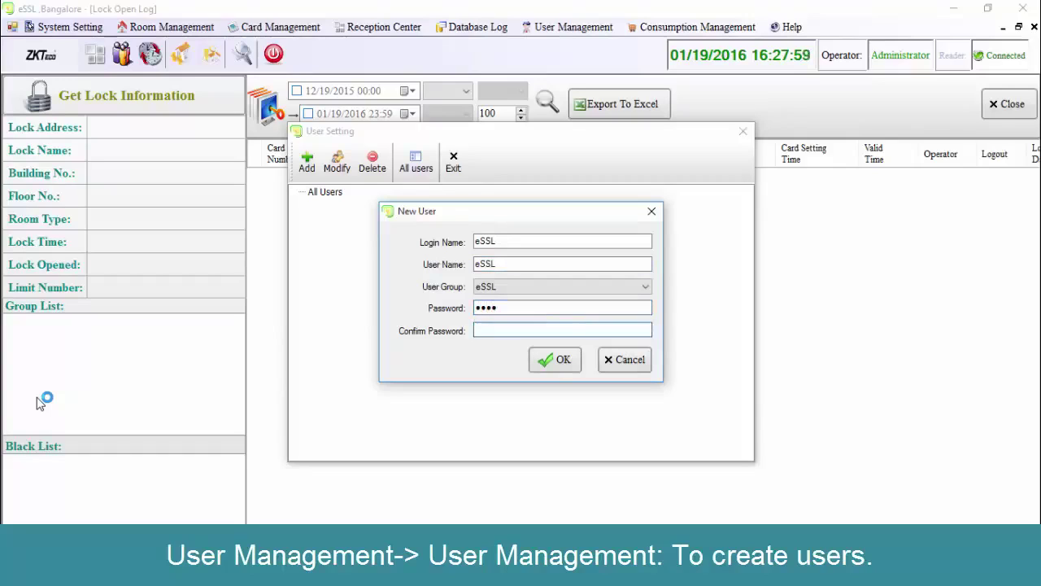
text(1234)
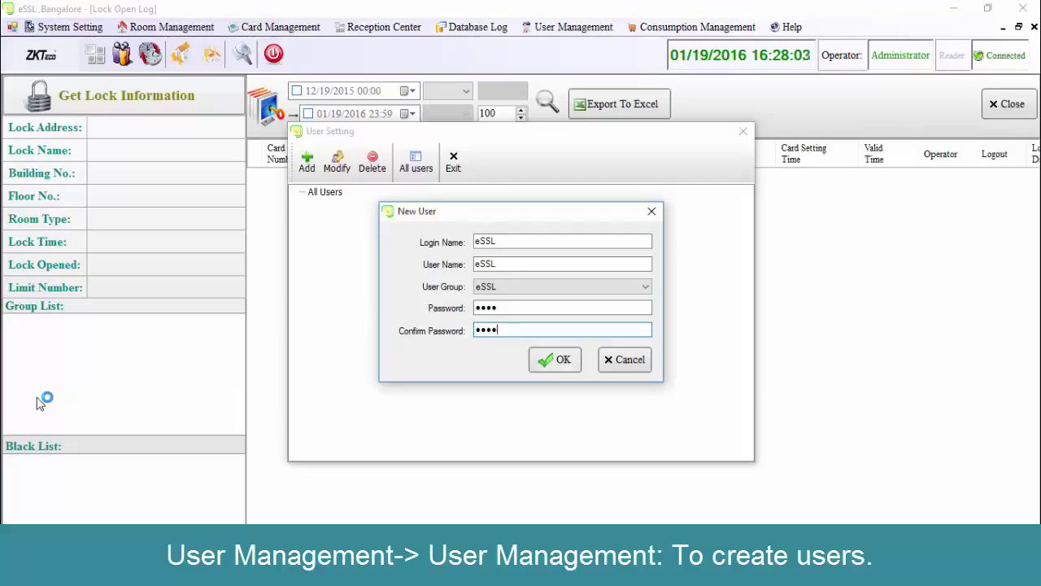
key(Return)
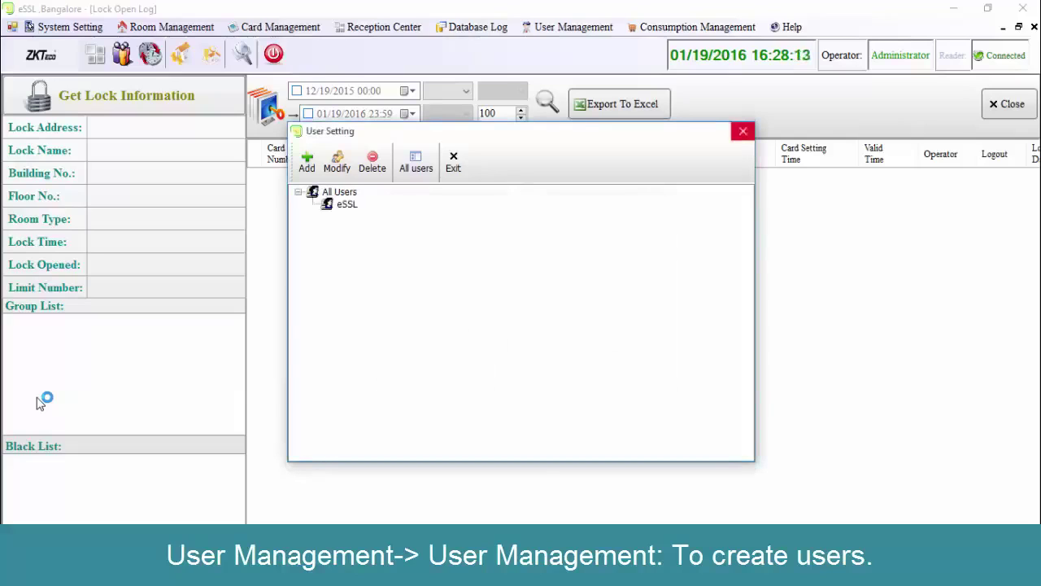
key(alt+F4)
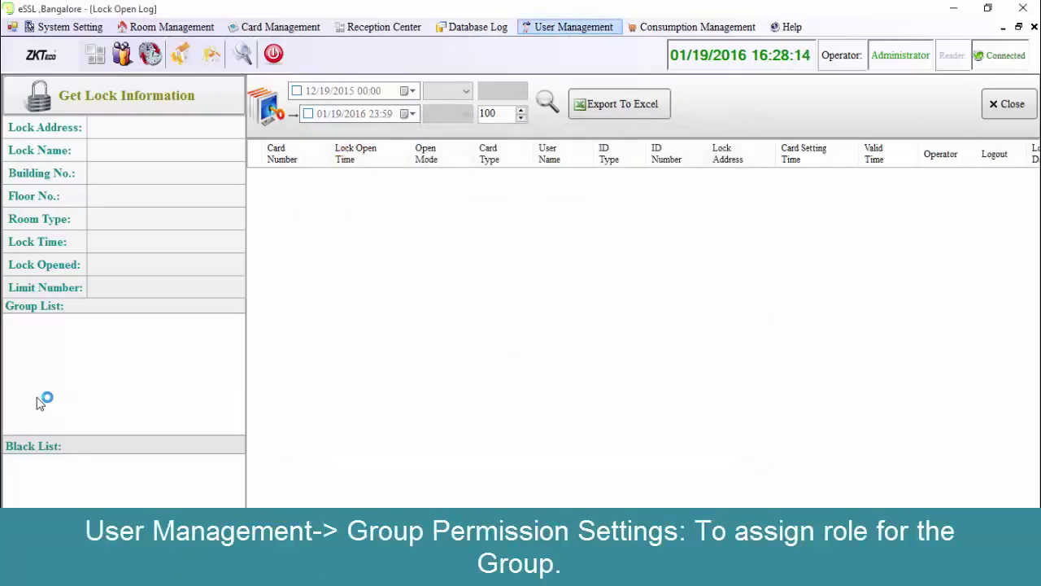
key(Down)
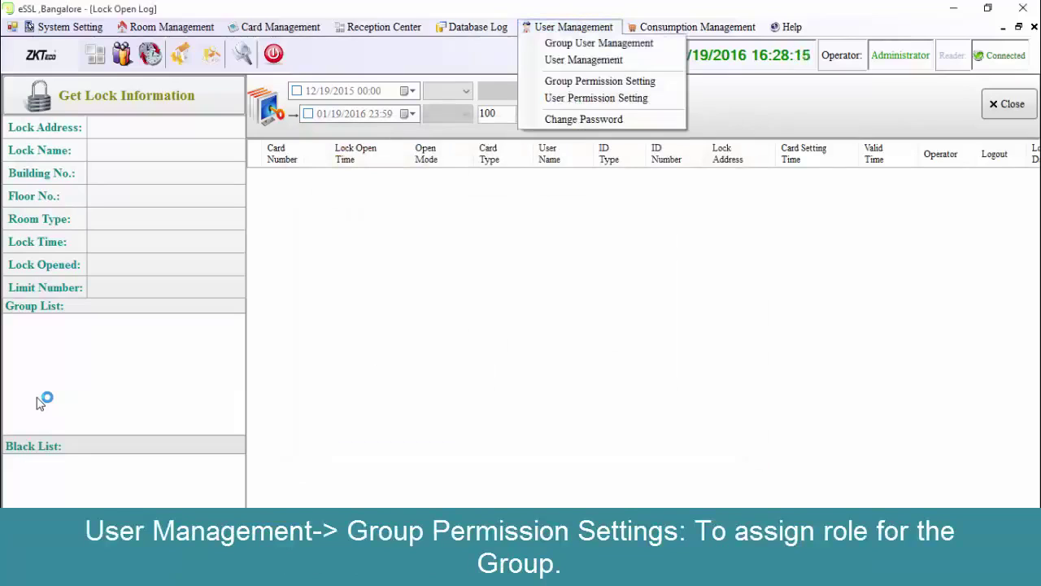
Tick Hotel Information, ID Type, Room Center and Group Check in/out permissions for the eSSL group.
key(Down)
key(Down)
key(Down)
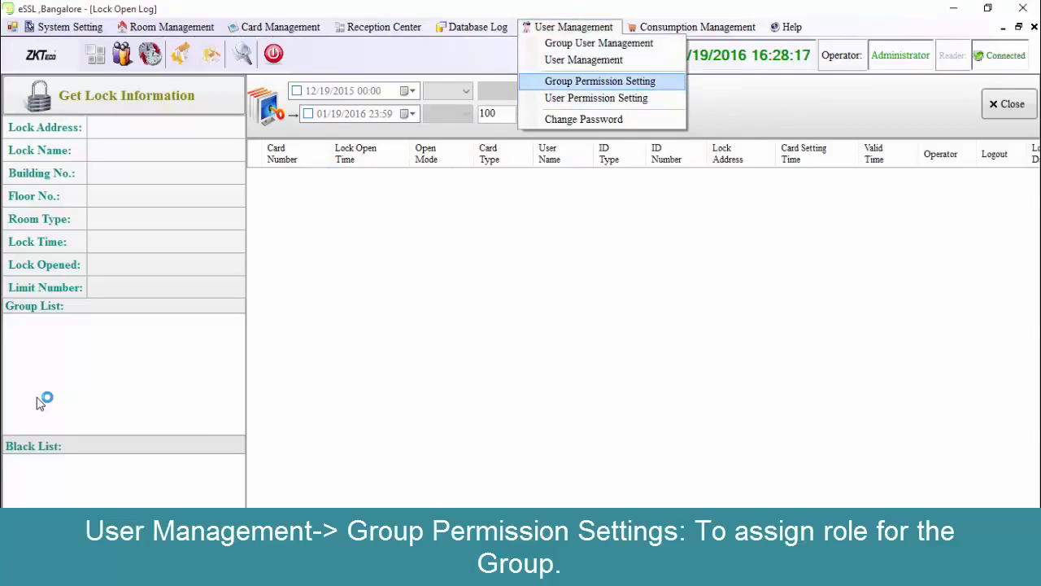
key(Return)
key(Down)
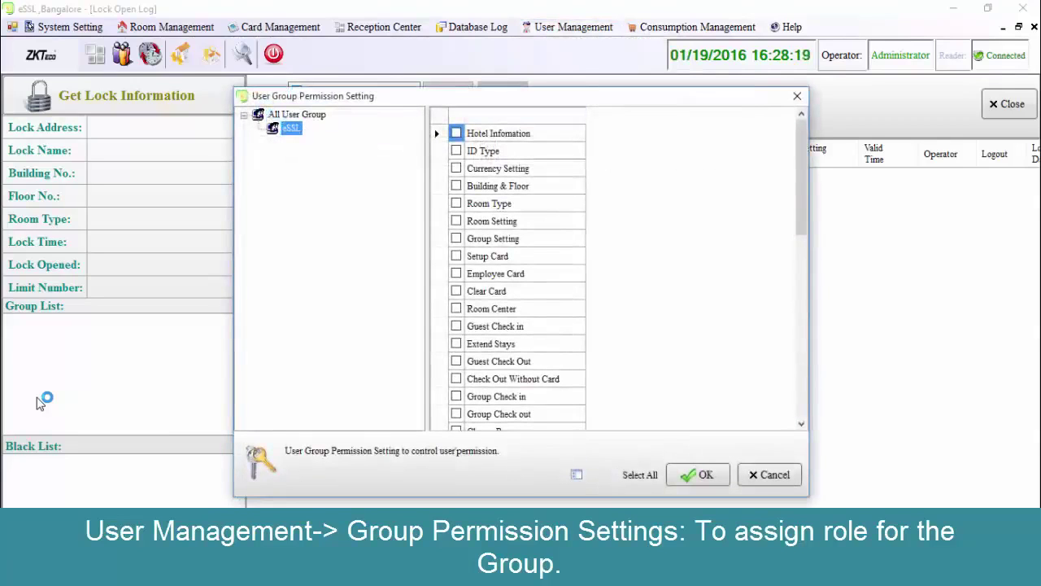
key(Tab)
key(space)
key(Down)
key(space)
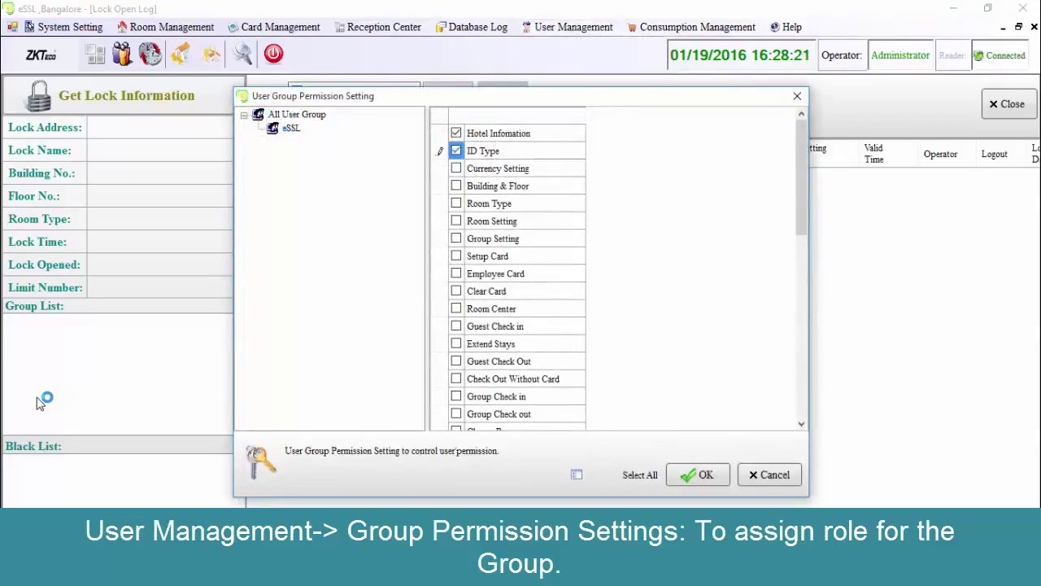
key(Down)
key(Down)
key(space)
key(Up)
key(space)
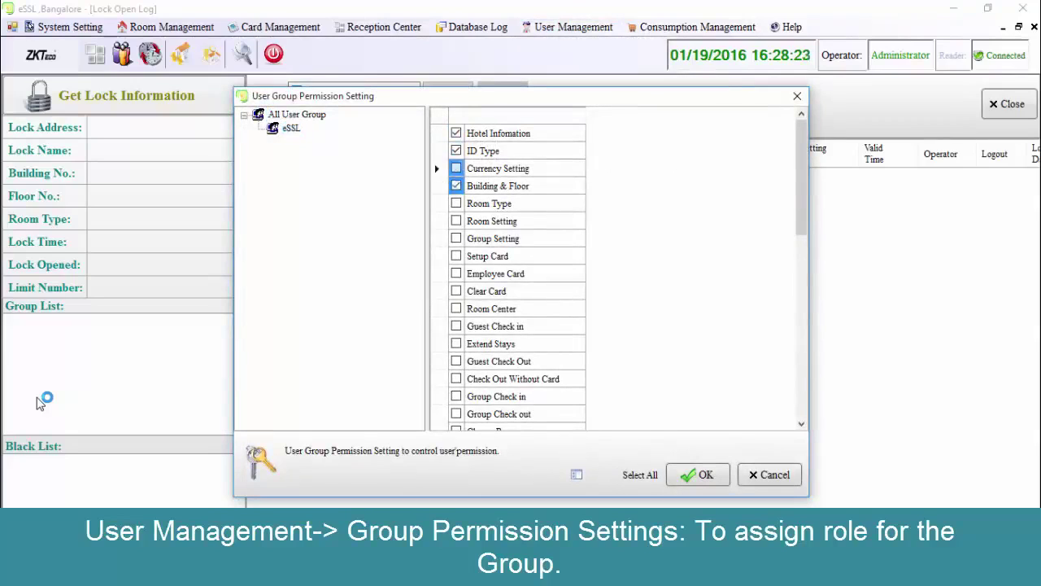
key(Down)
key(Down)
key(Down)
key(Down)
key(Down)
key(Down)
key(Down)
key(Down)
key(space)
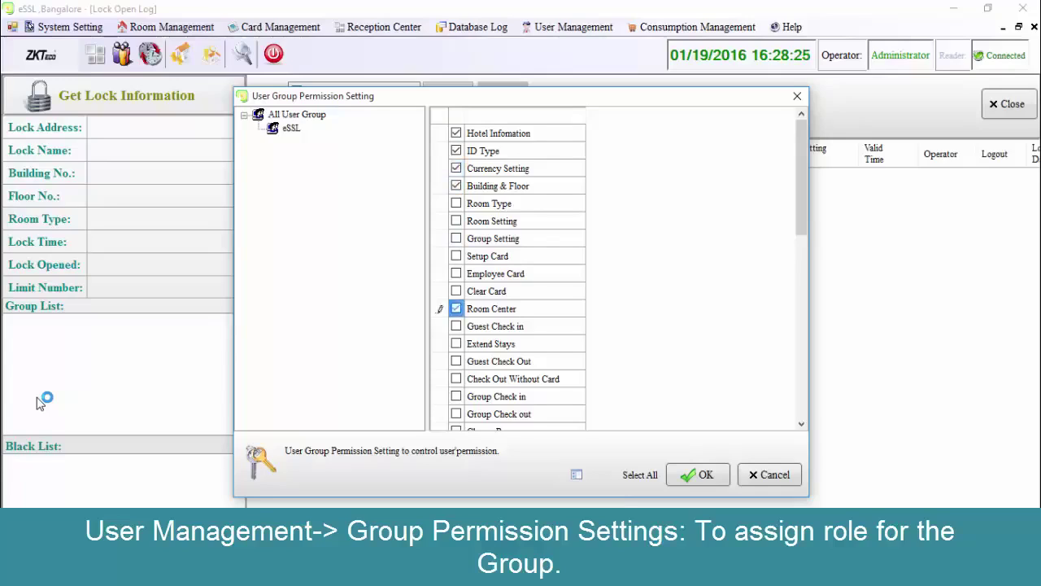
key(Down)
key(Down)
key(Down)
key(space)
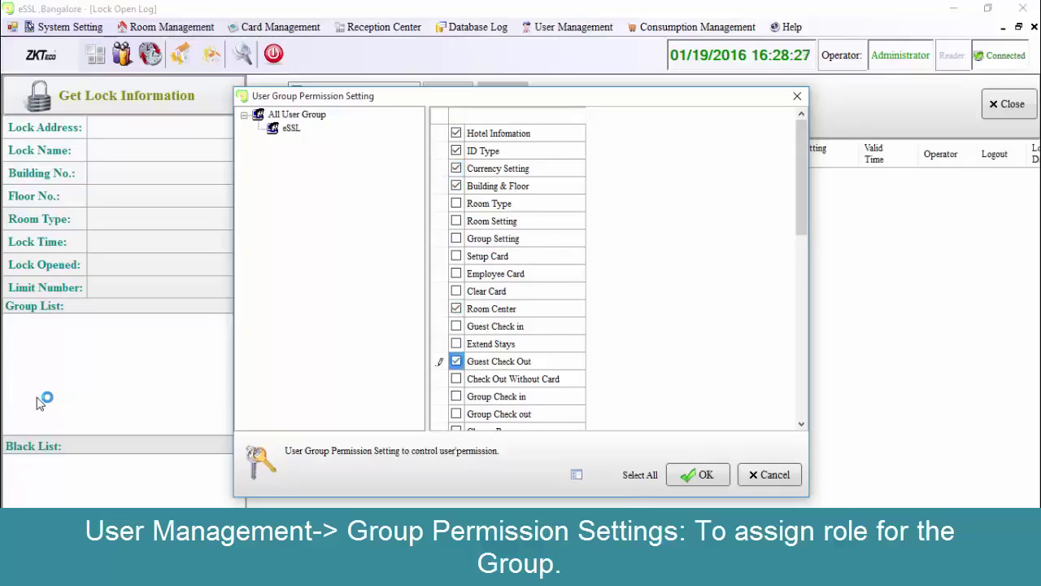
key(Down)
key(space)
key(Down)
key(space)
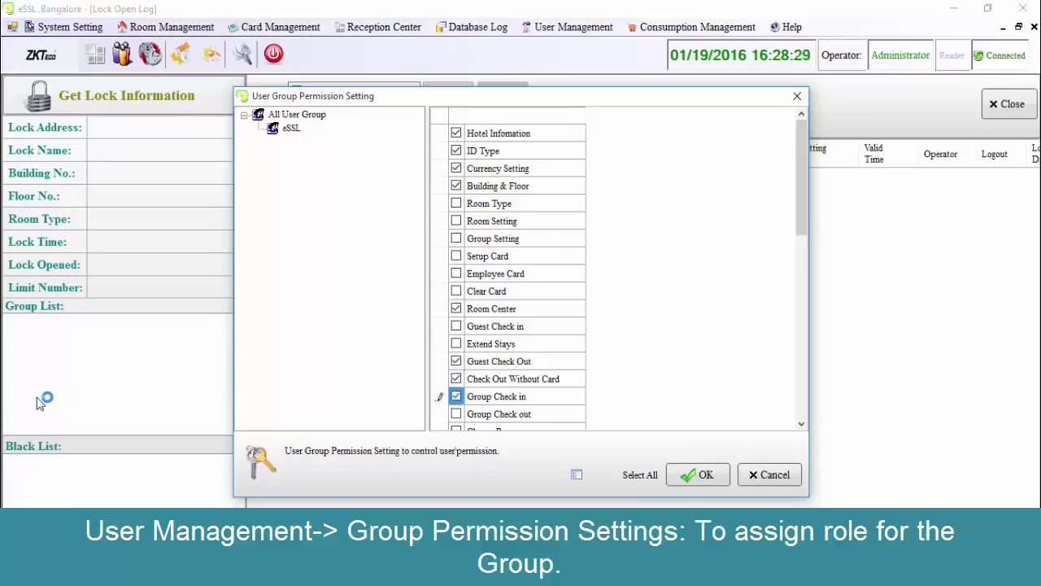
key(Down)
key(space)
Save the eSSL group's permissions and close the group permission settings.
key(Return)
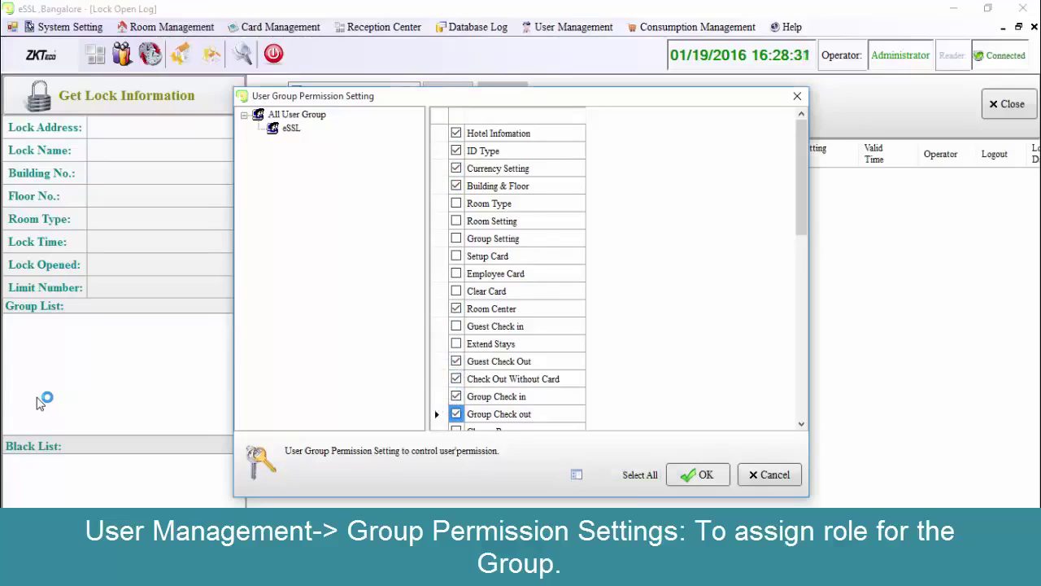
key(Return)
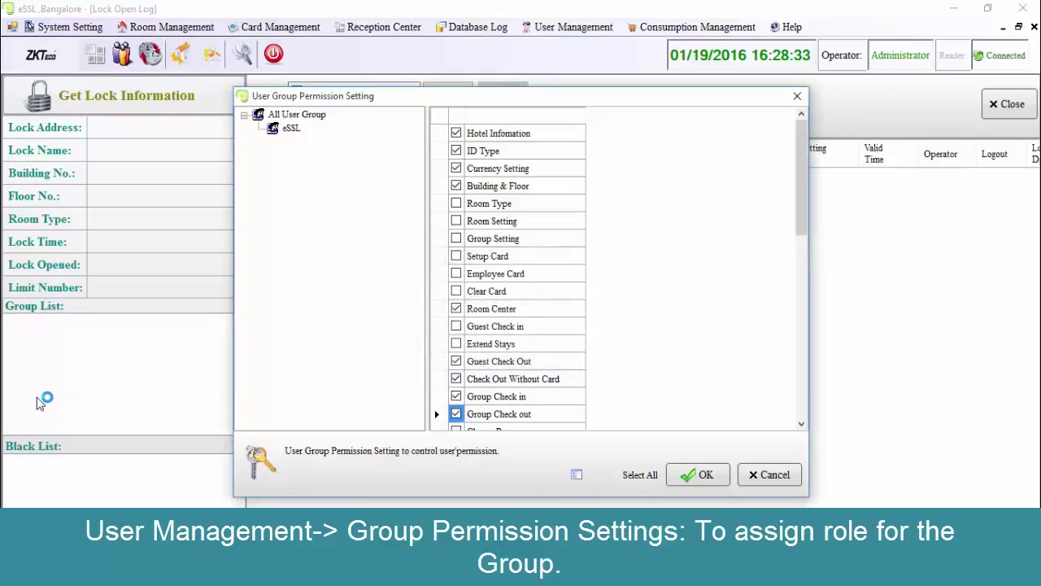
key(Return)
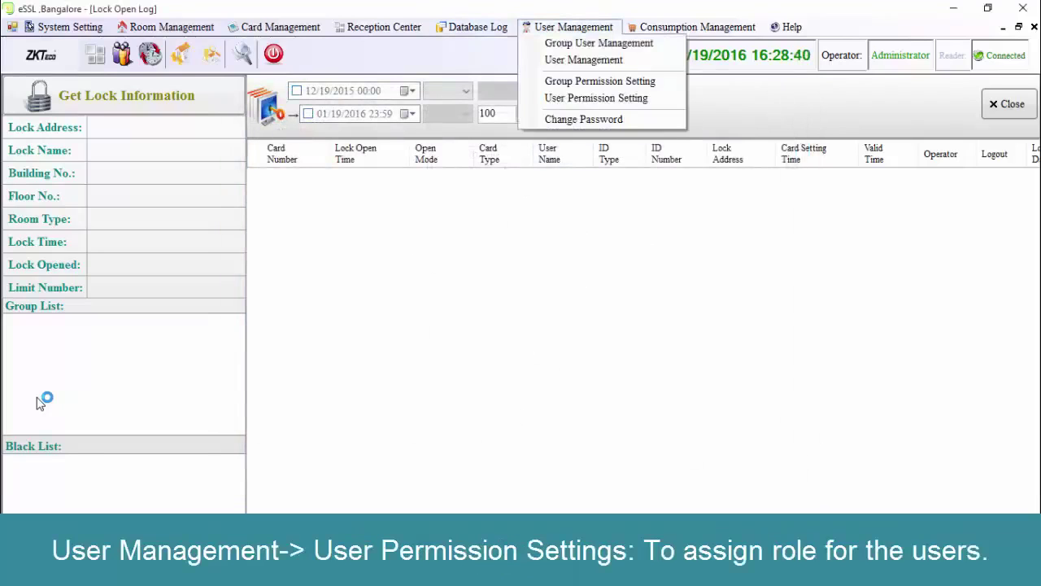
key(Down)
key(Down)
key(Down)
key(Down)
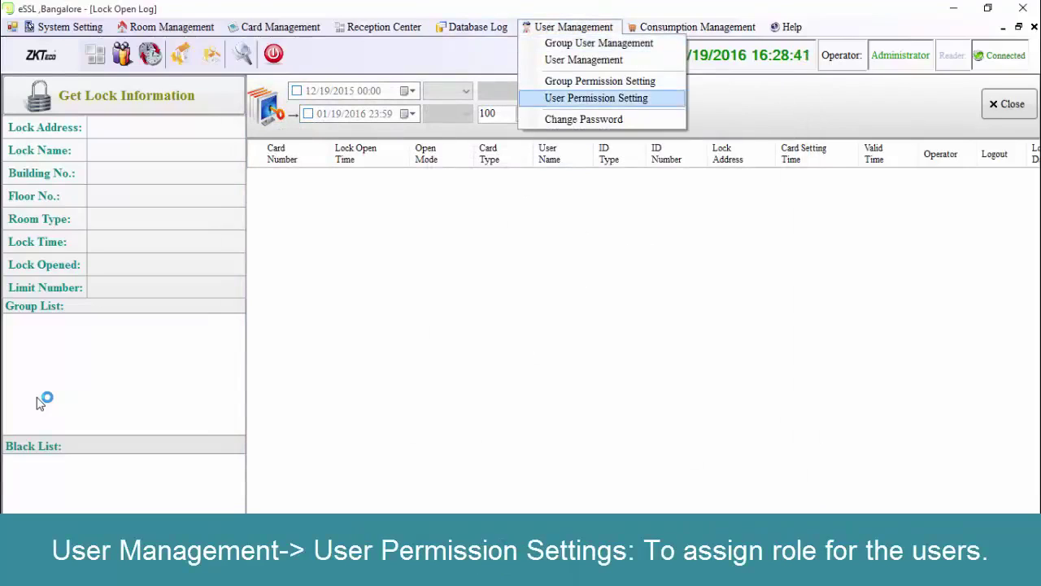
Tick Room Type, Room Setting and Group Setting for user eSSL and save the permissions.
key(Return)
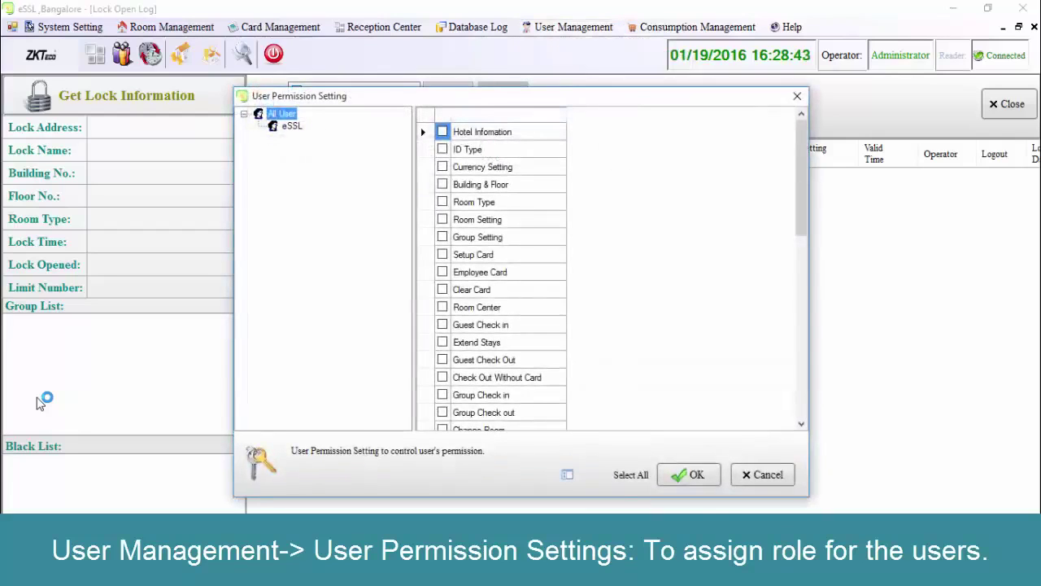
key(Down)
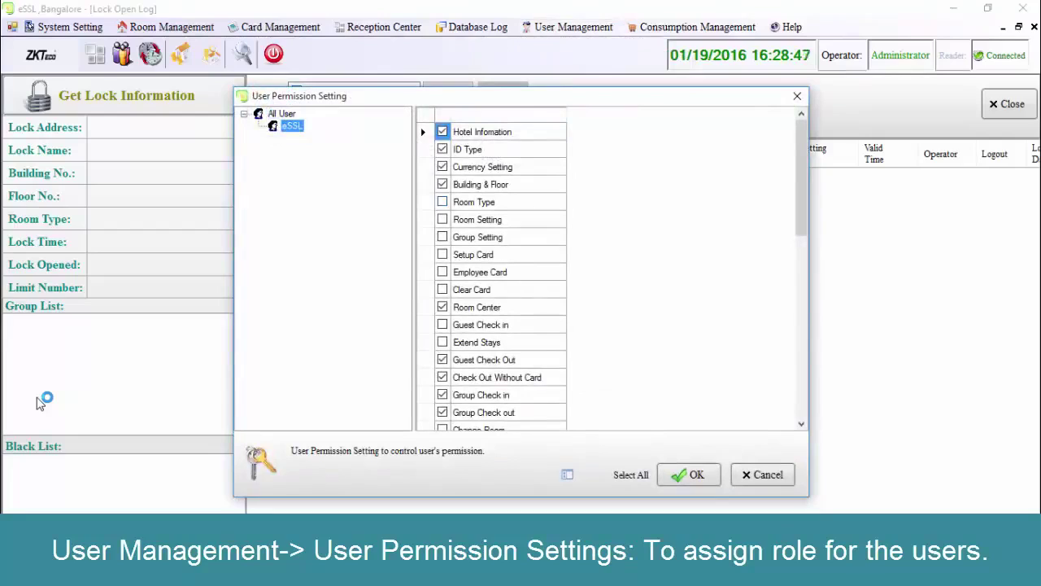
key(Tab)
key(Down)
key(Down)
key(Down)
key(Down)
key(space)
key(Down)
key(space)
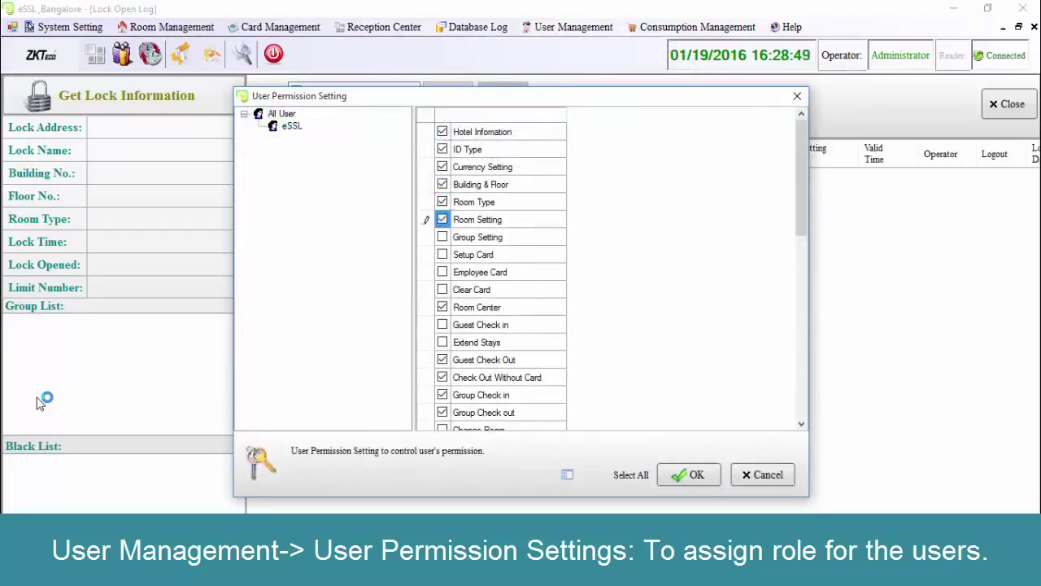
key(Down)
key(space)
key(Return)
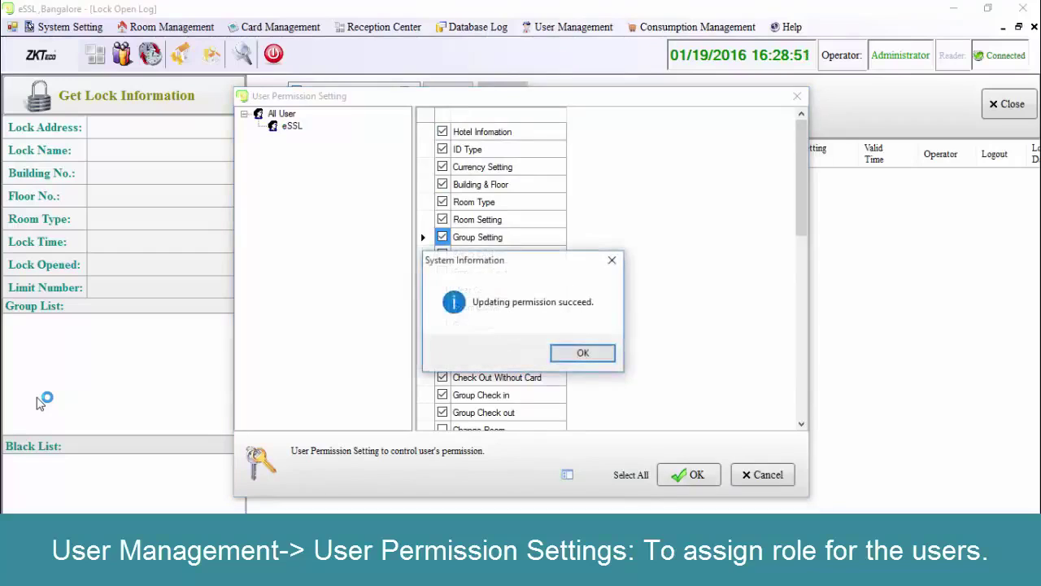
key(Return)
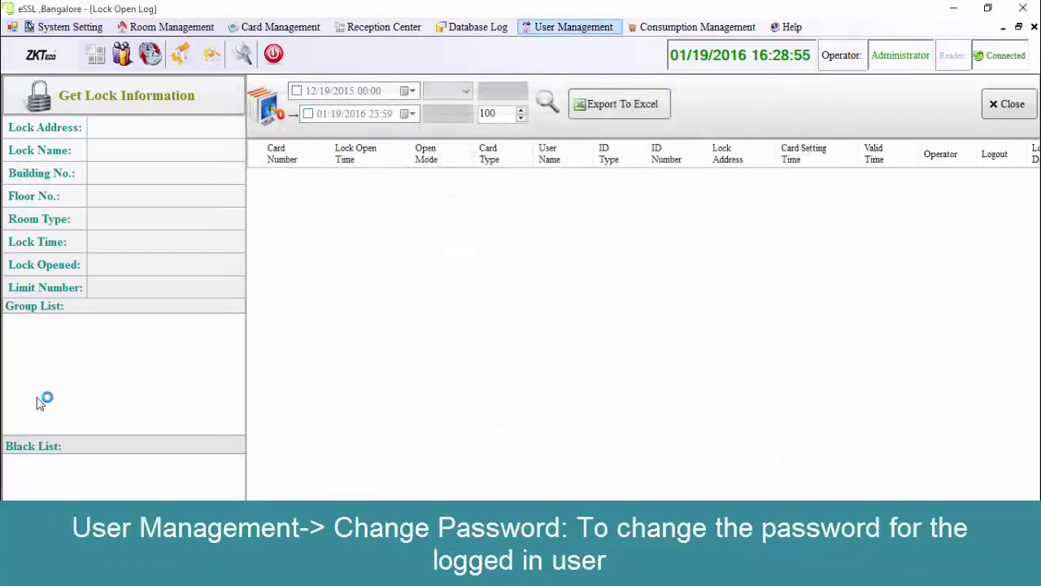
key(Down)
Enter the old Administrator password and a new password twice, then submit and dismiss the confirmation.
key(Up)
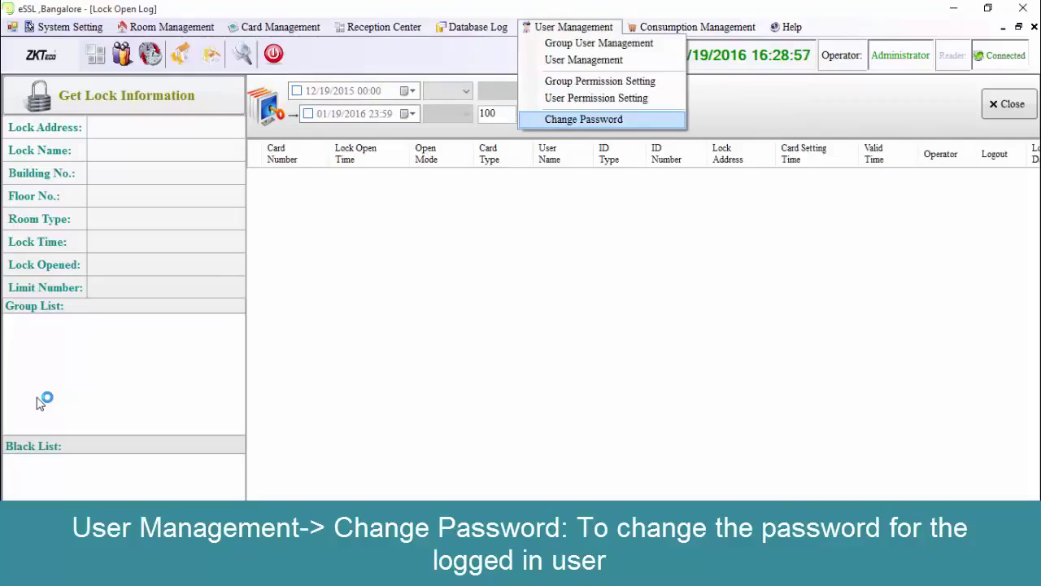
key(Return)
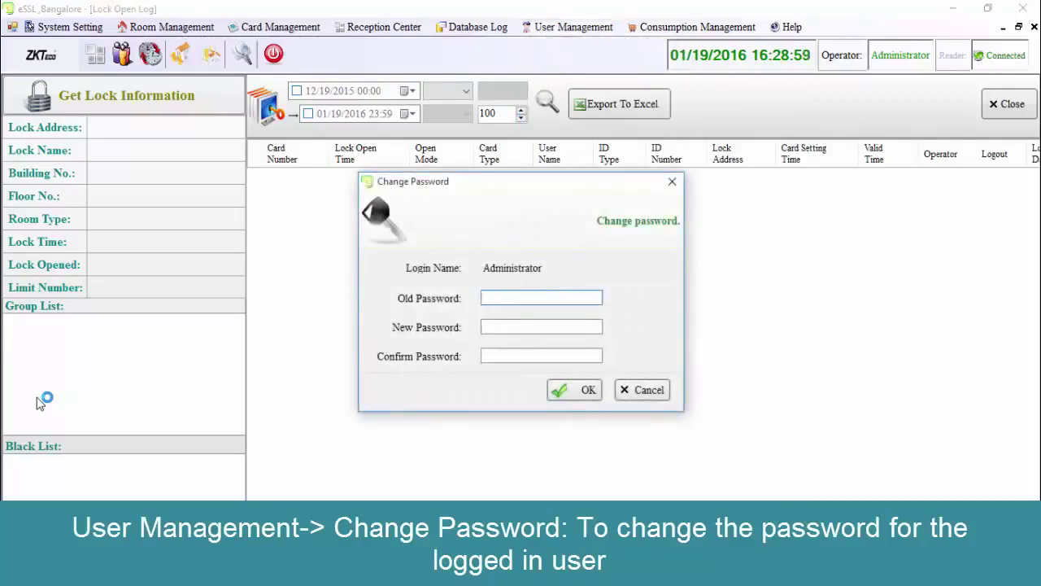
text(123456)
key(Tab)
text(1)
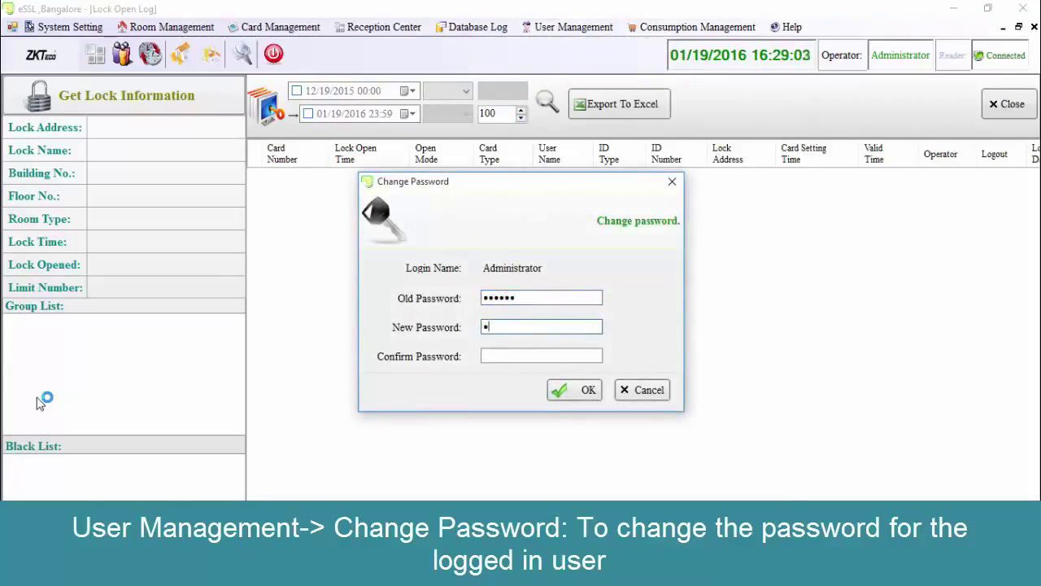
text(23)
key(BackSpace)
key(BackSpace)
key(BackSpace)
text(1234567)
key(Tab)
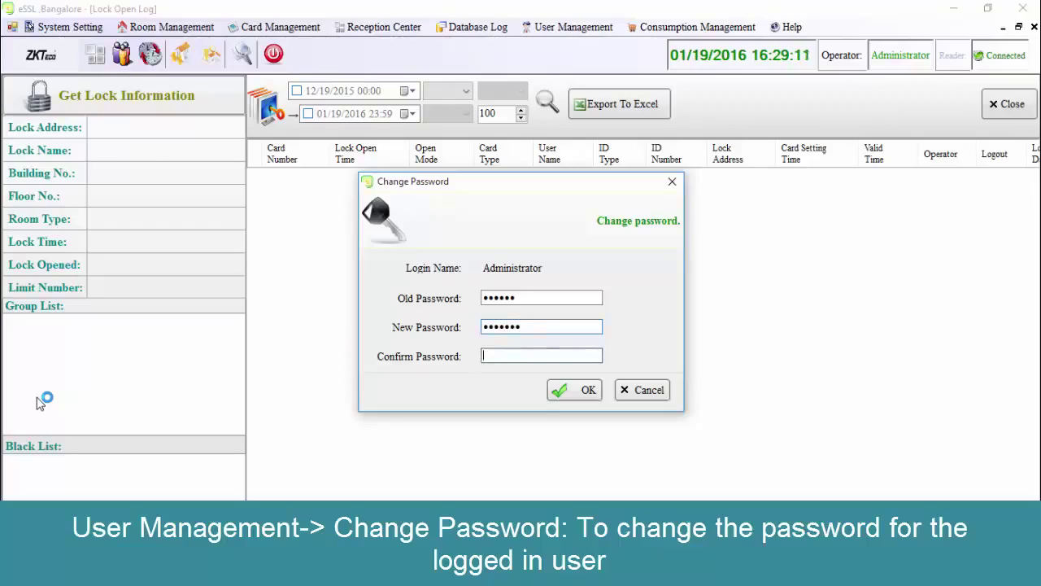
text(1234567)
key(Return)
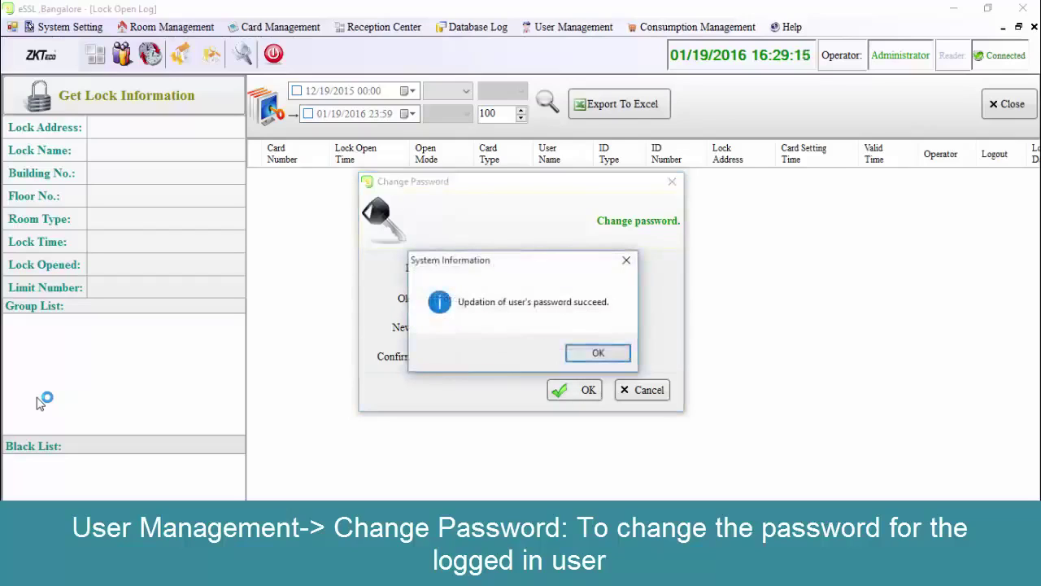
key(Return)
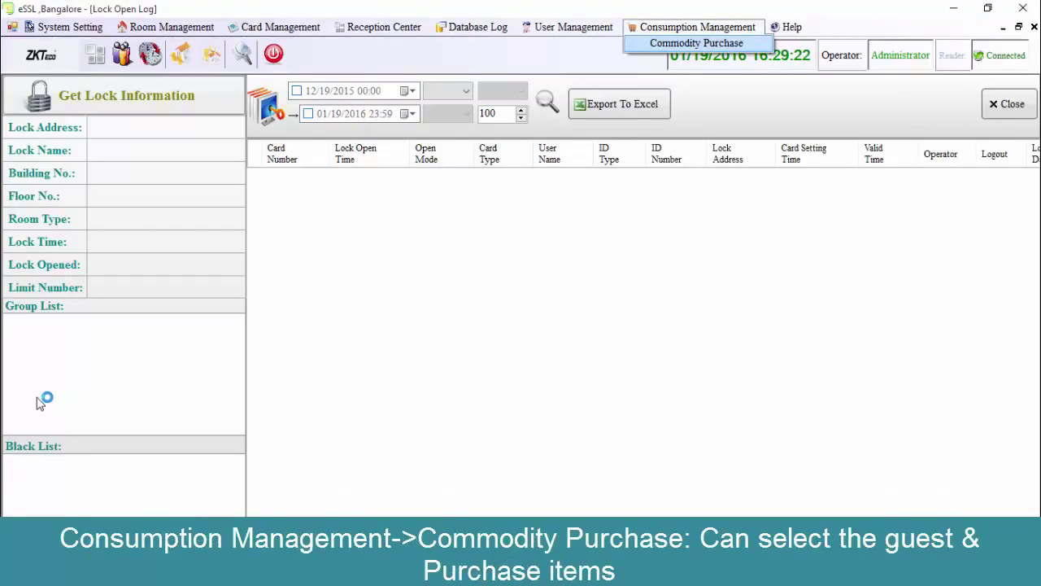
key(Return)
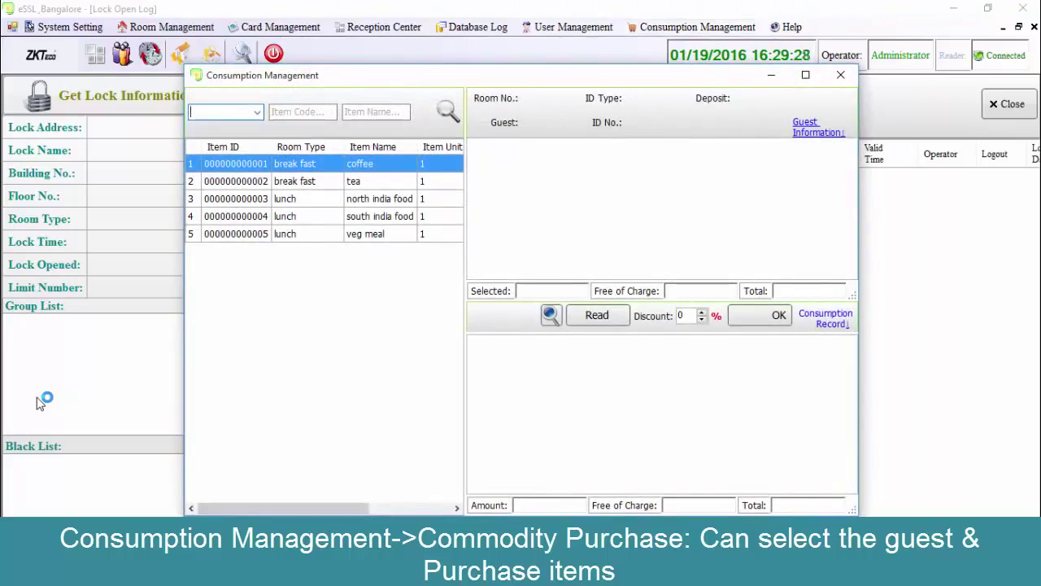
key(alt+Down)
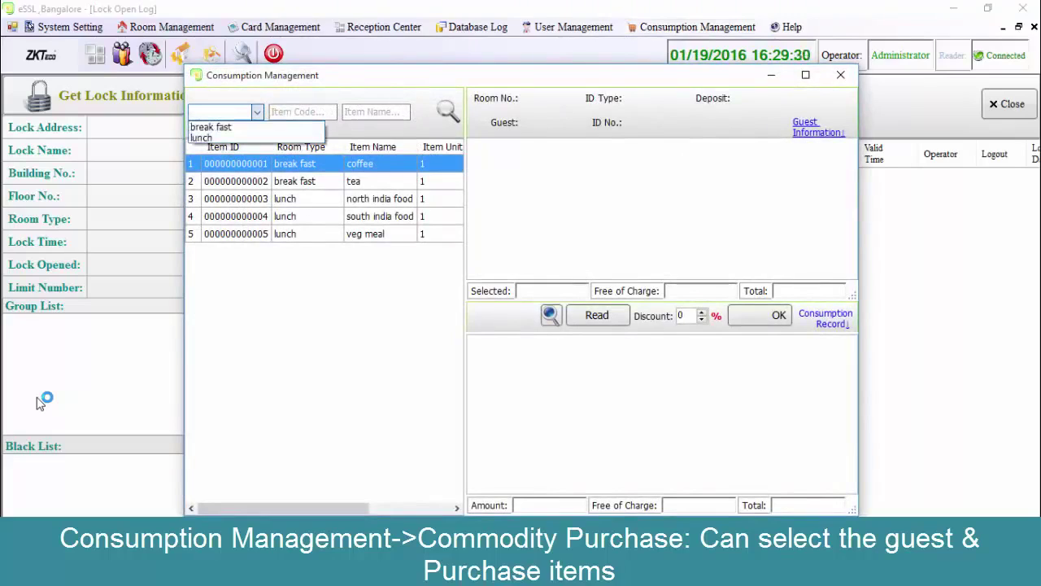
key(Escape)
key(Return)
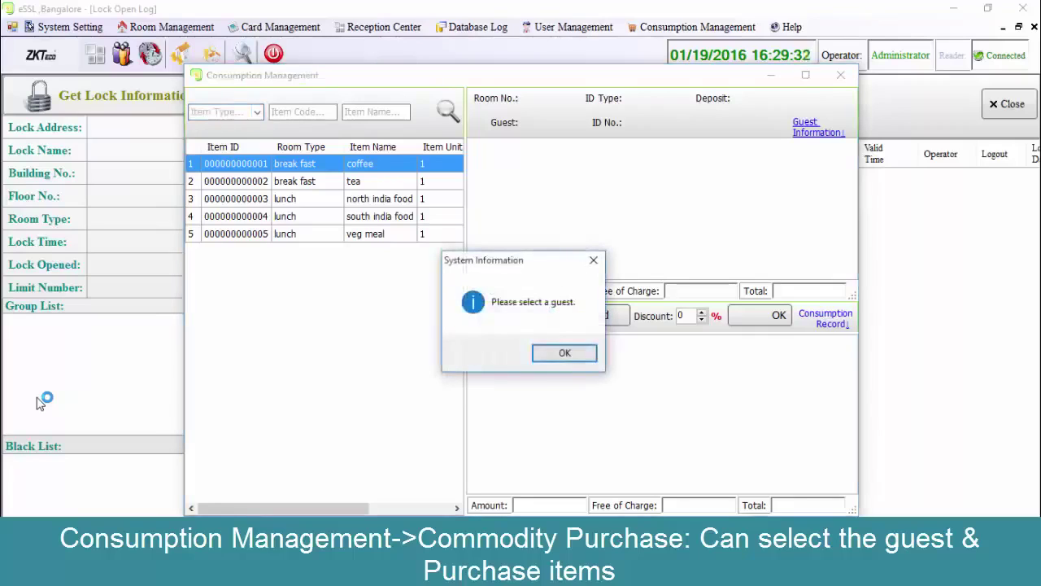
key(Return)
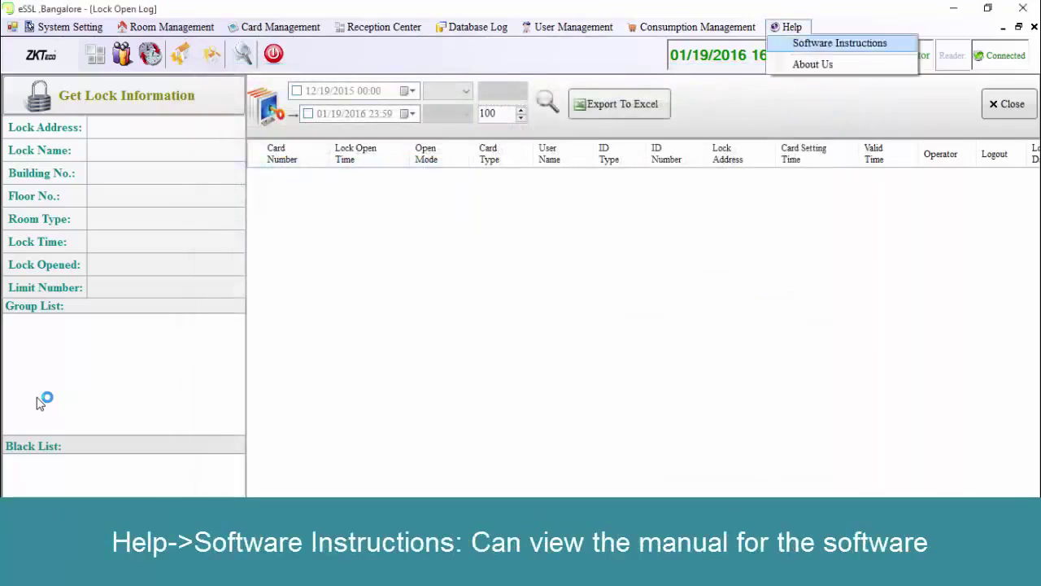
key(Return)
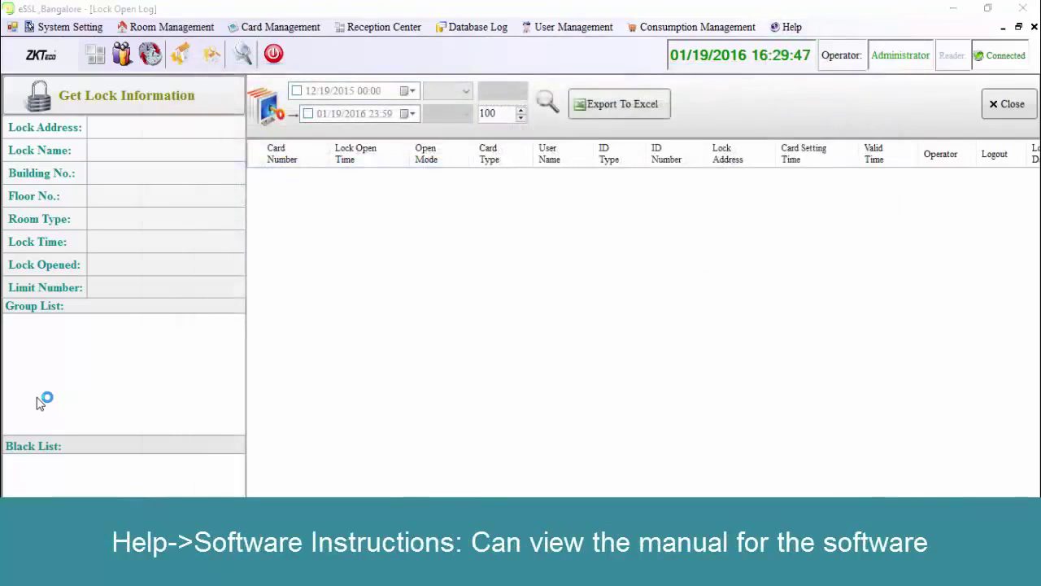
Browse the manual's System Installation chapter down to the One-click Software Installation page.
key(Down)
key(Down)
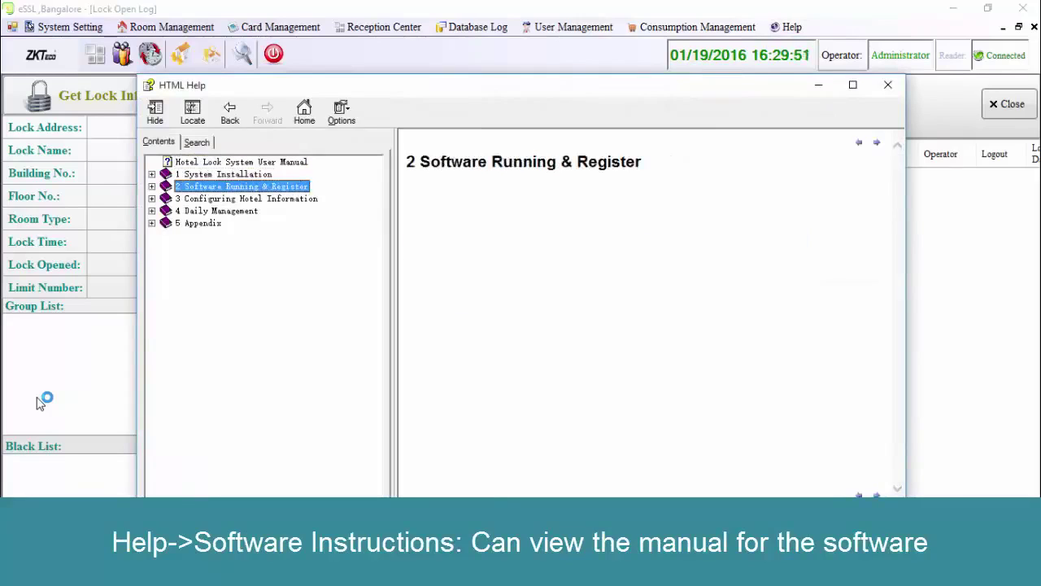
key(Down)
key(Return)
key(Up)
key(Up)
key(Return)
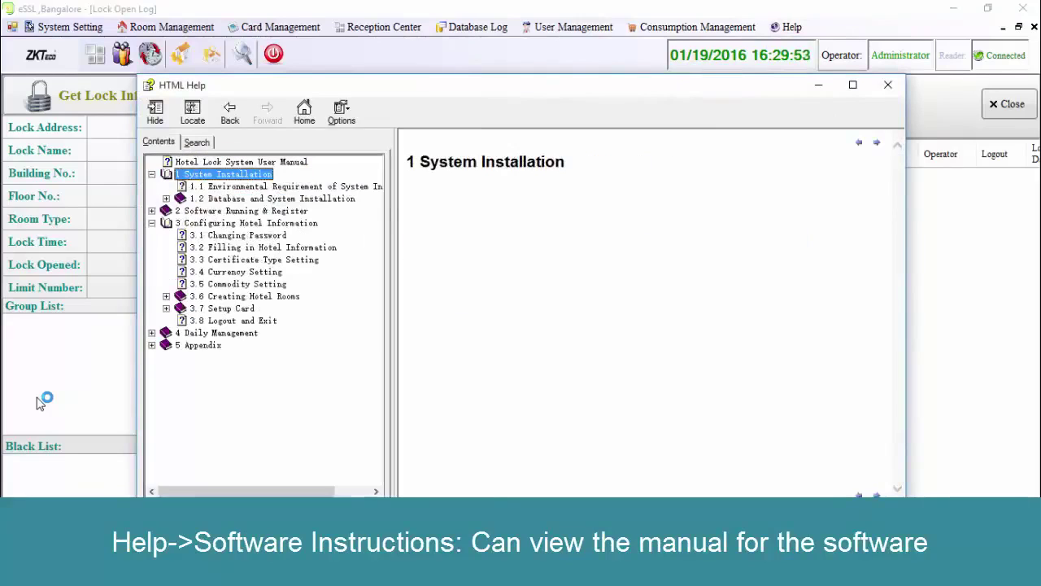
key(Down)
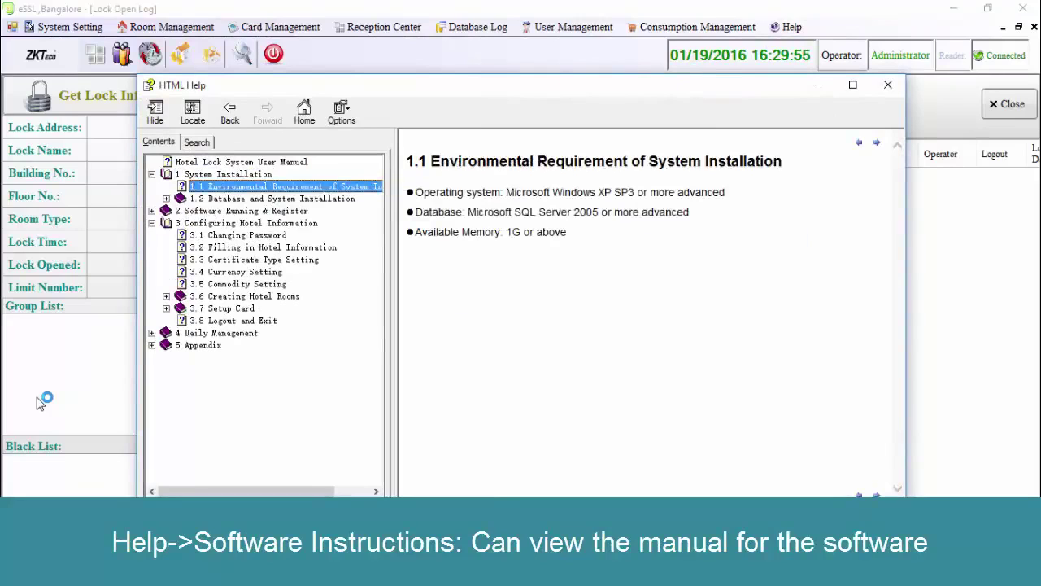
key(Down)
key(Return)
key(Down)
key(Down)
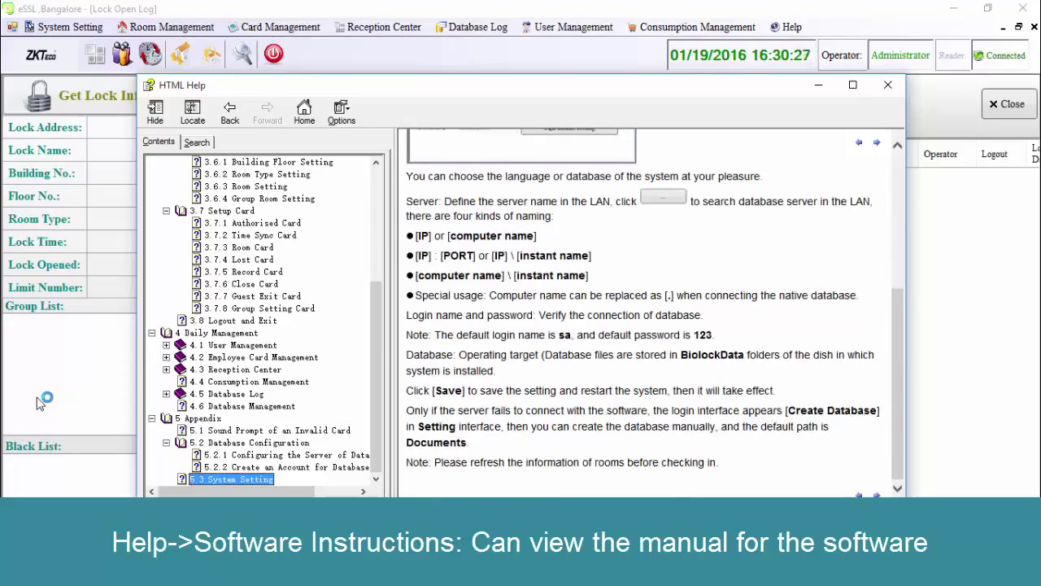
Close the help, log out via System Setting > Logout, and request to exit the system.
key(alt+F4)
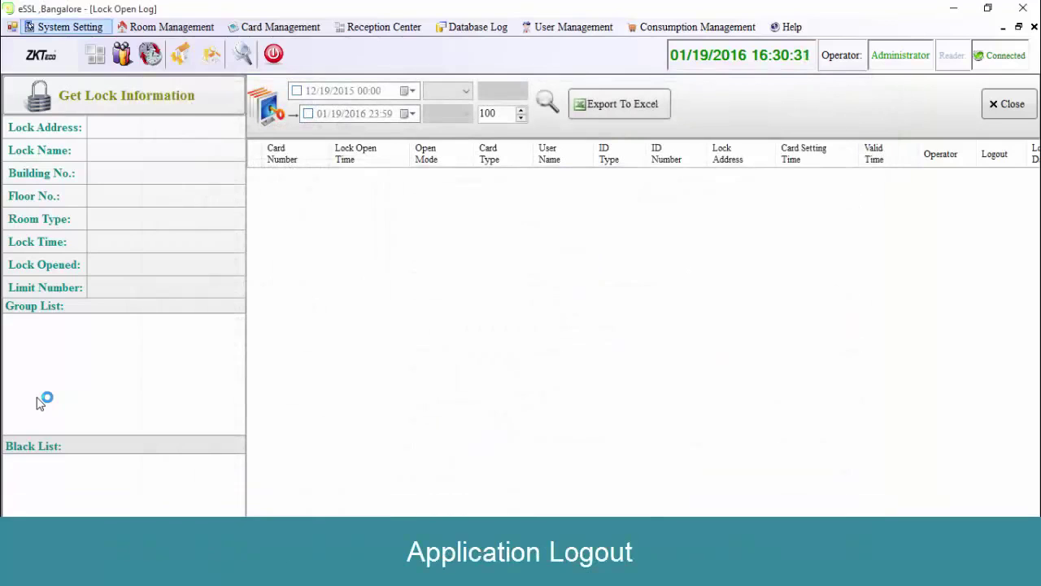
key(alt+s)
key(Down)
key(Down)
key(Down)
key(Down)
key(Down)
key(Return)
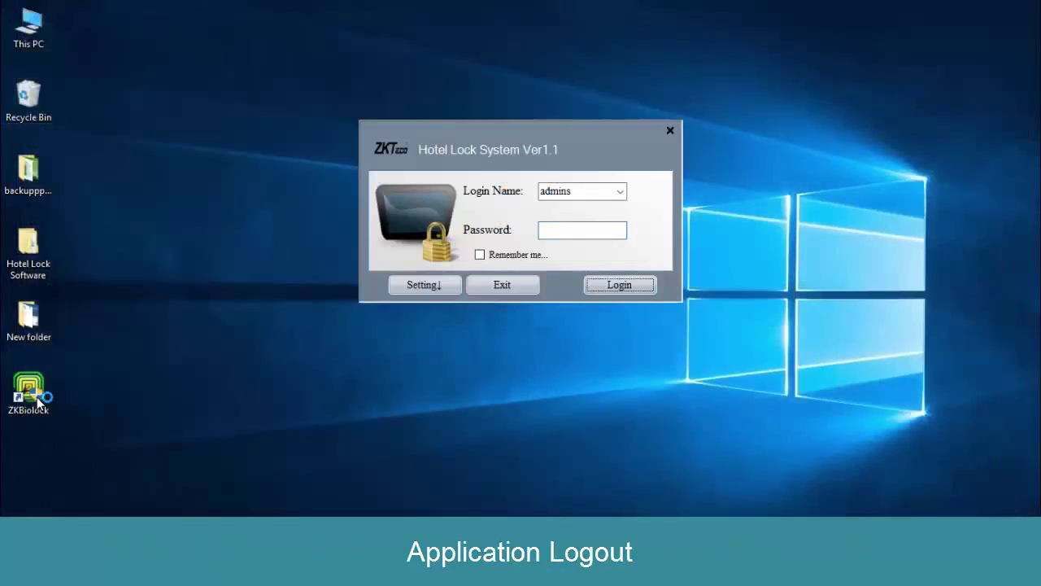
key(alt+F4)
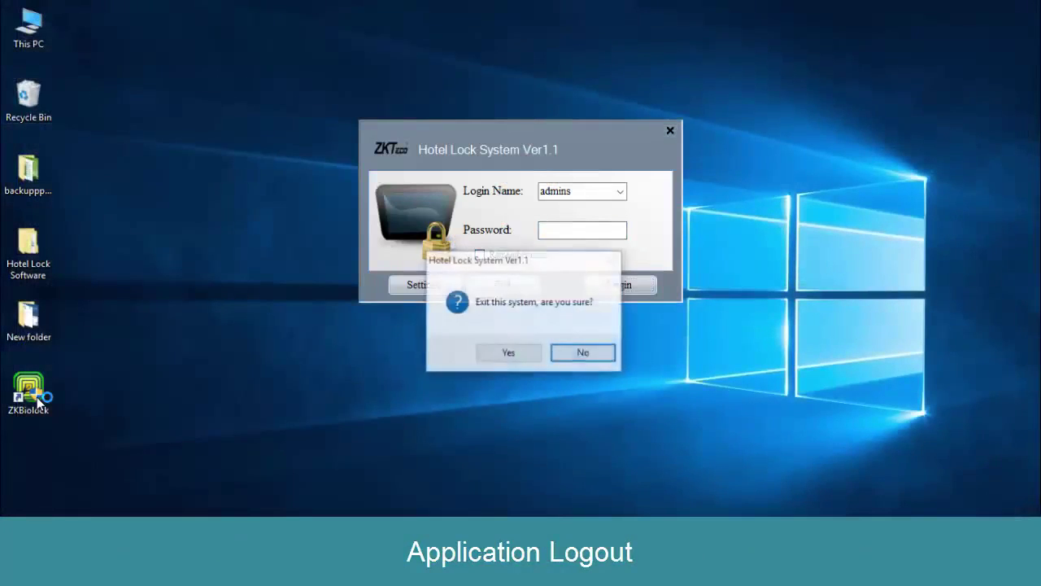